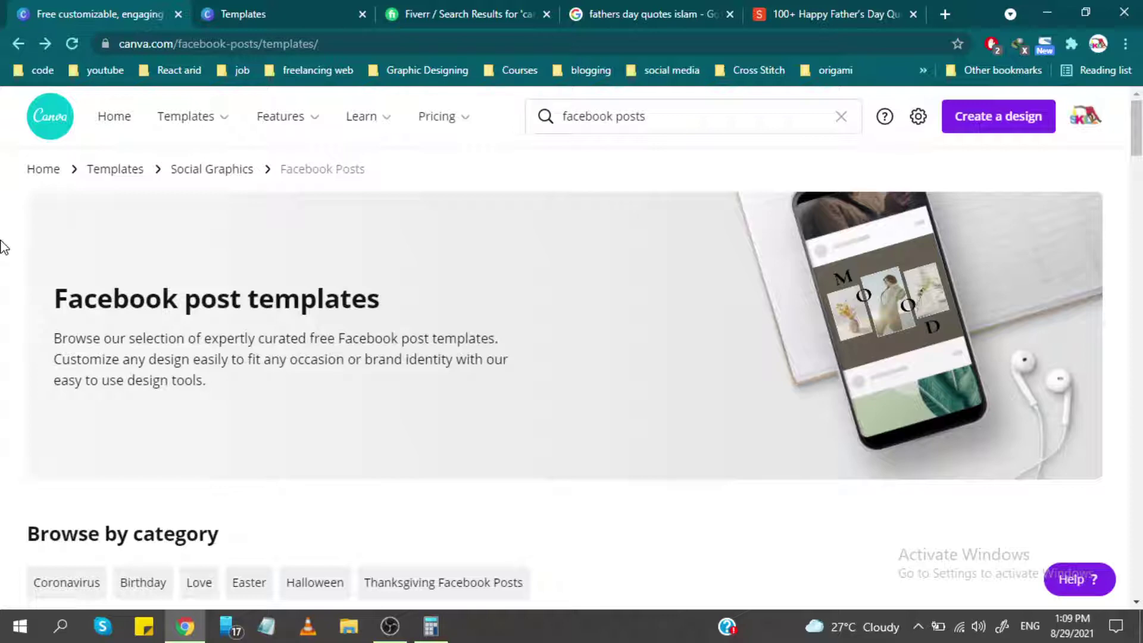
Switch to the Fiverr tab and select the 'canva social media design' search text.
click(453, 13)
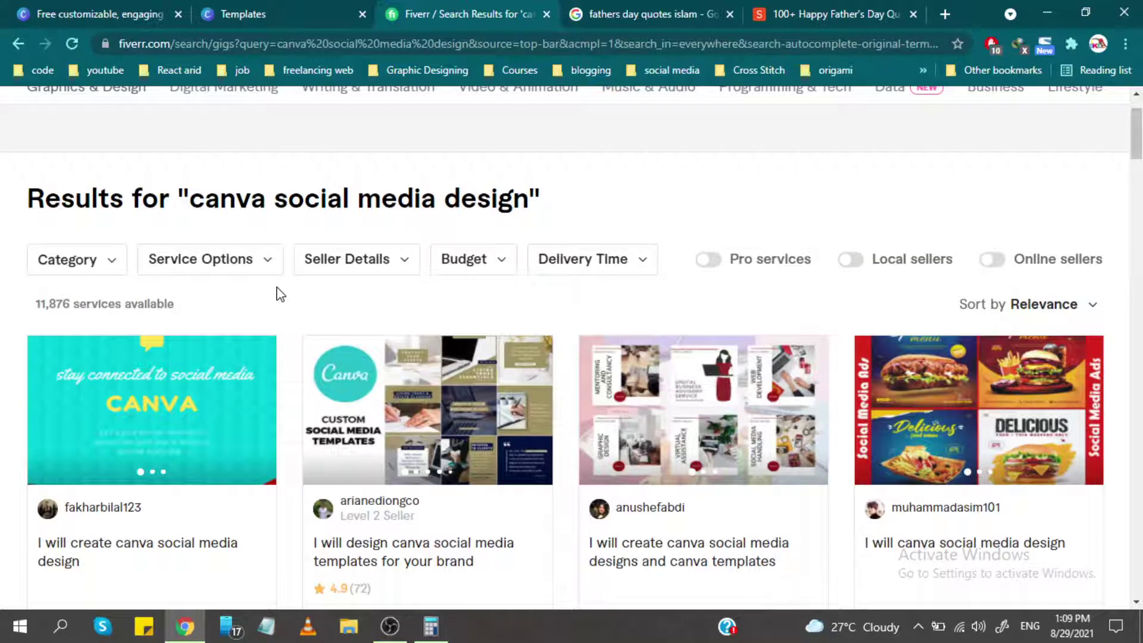
scroll(280, 294, down, 3)
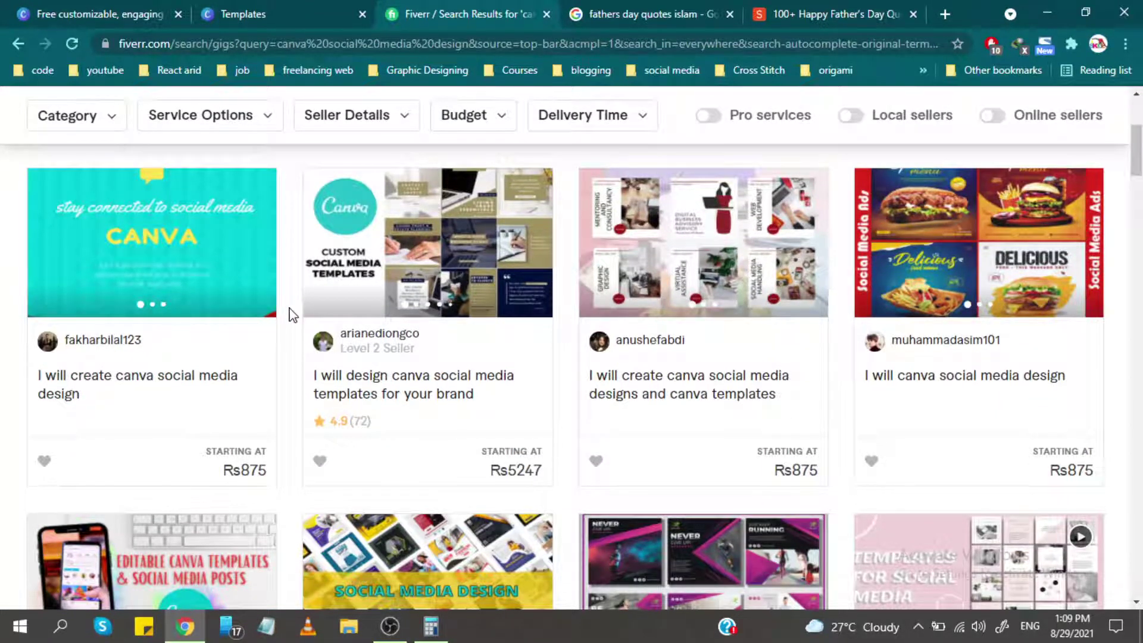
scroll(292, 313, up, 3)
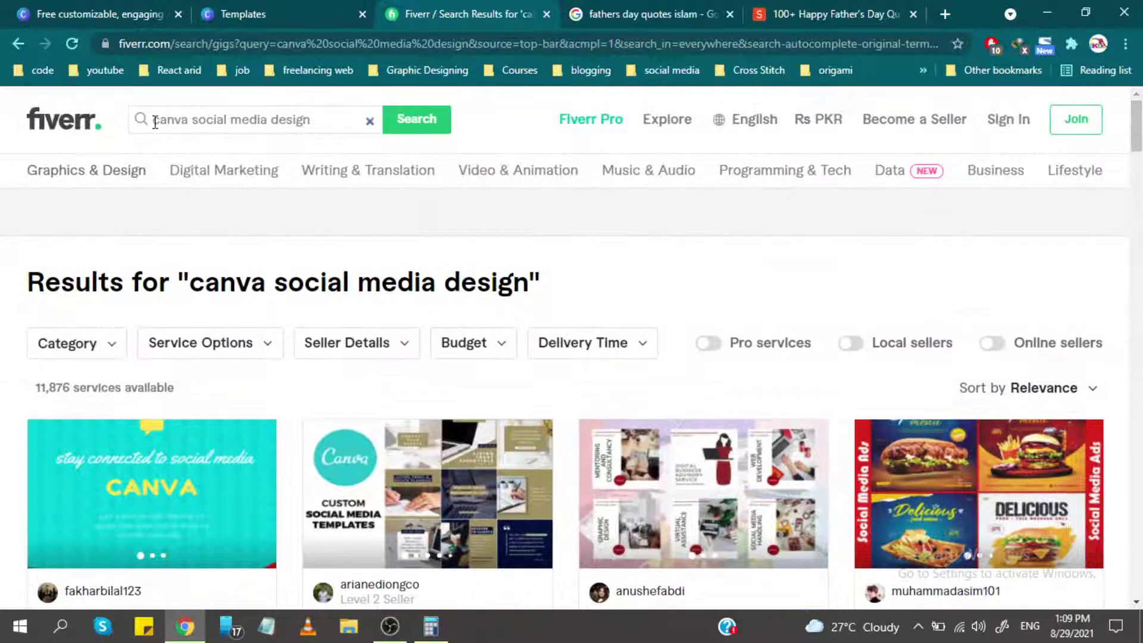
drag(155, 122, 322, 122)
click(315, 122)
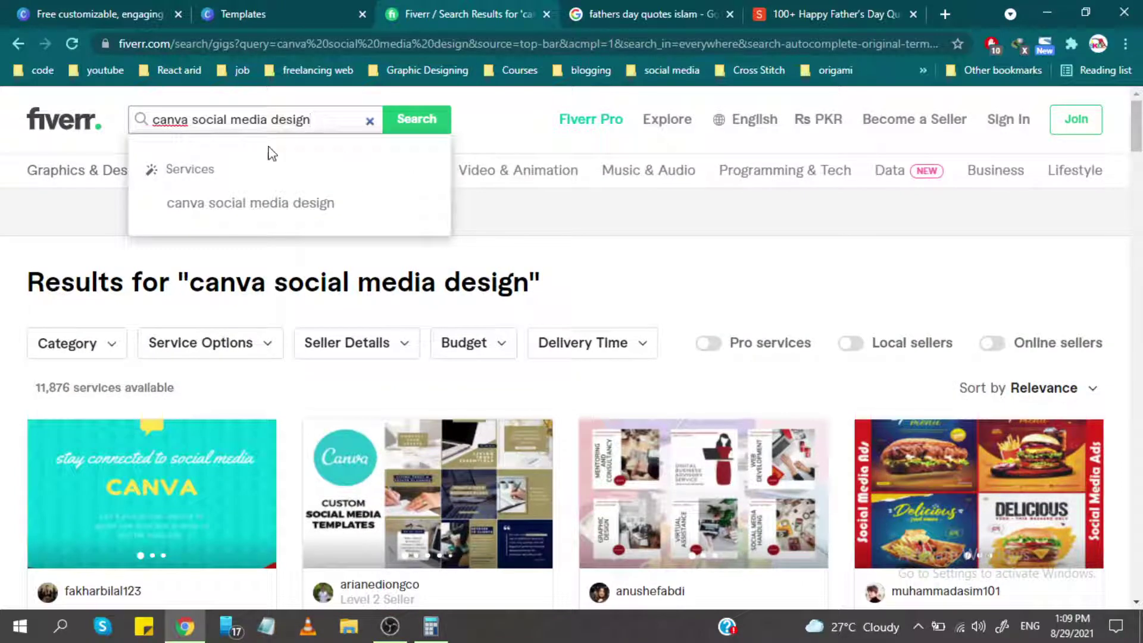
Drop ' design' and re-run the search as 'canva social media' (13,160 services).
scroll(317, 262, down, 1)
scroll(339, 273, down, 4)
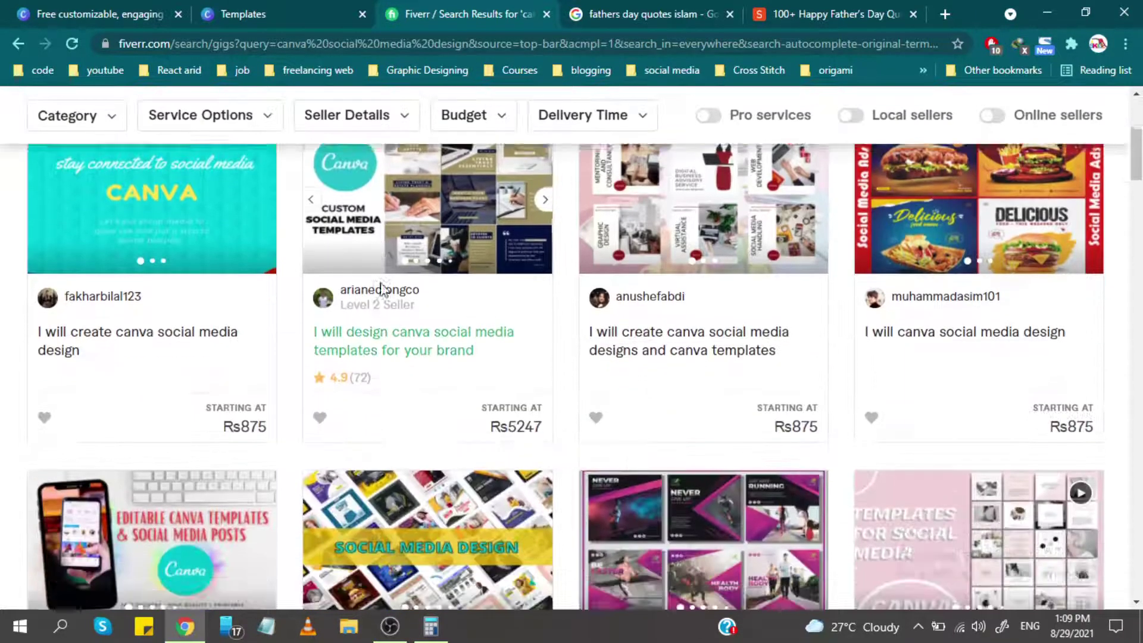
scroll(383, 299, up, 5)
drag(30, 382, 187, 385)
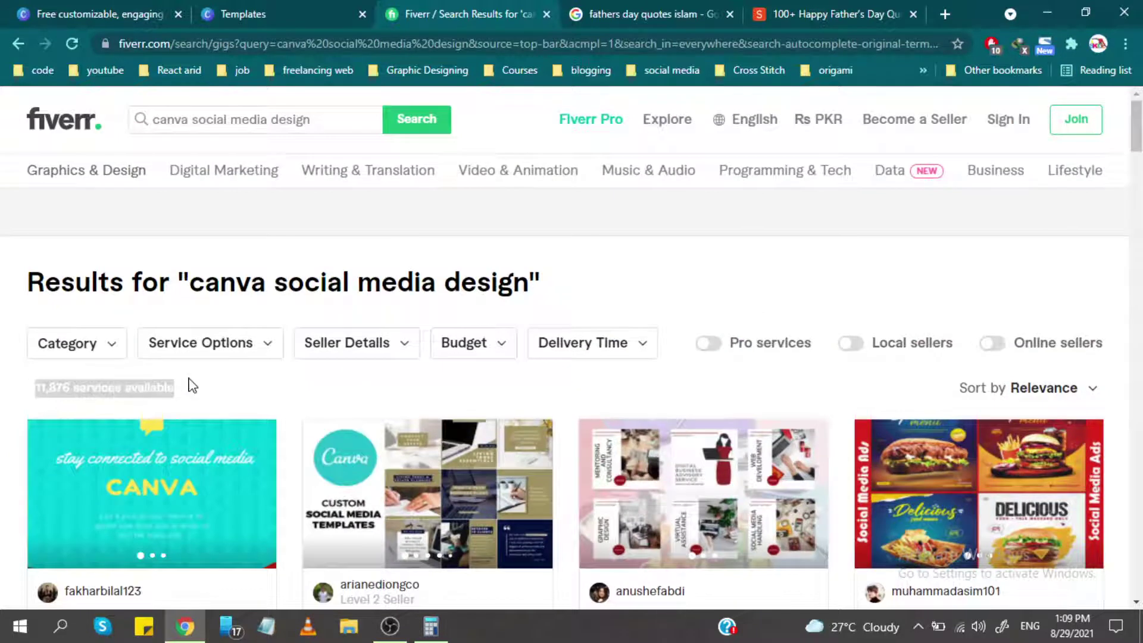
click(292, 405)
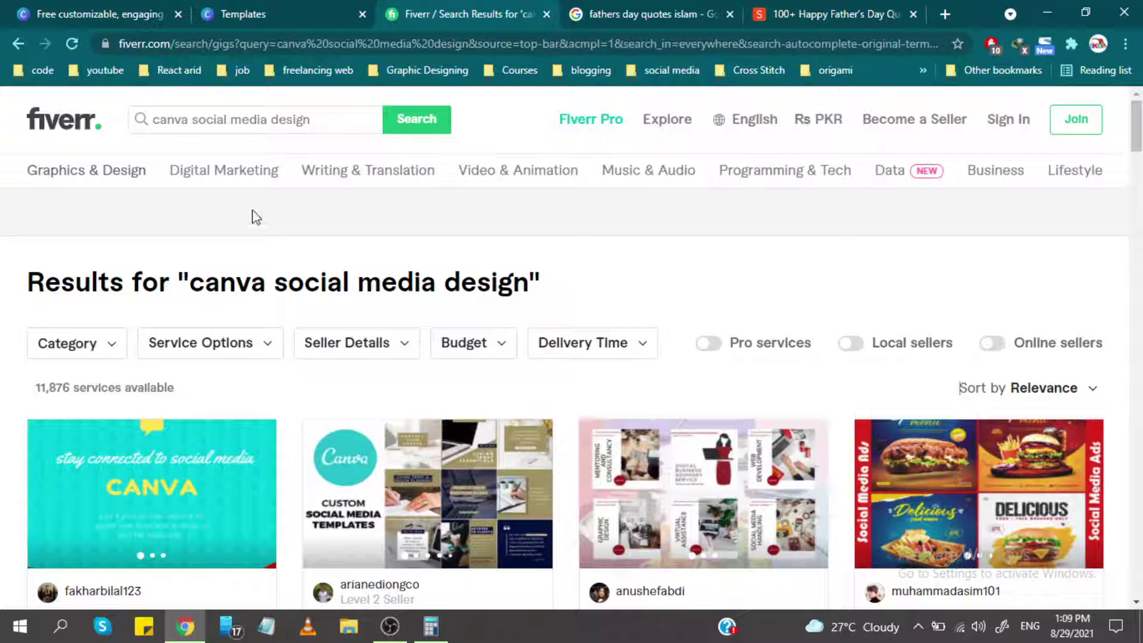
click(328, 116)
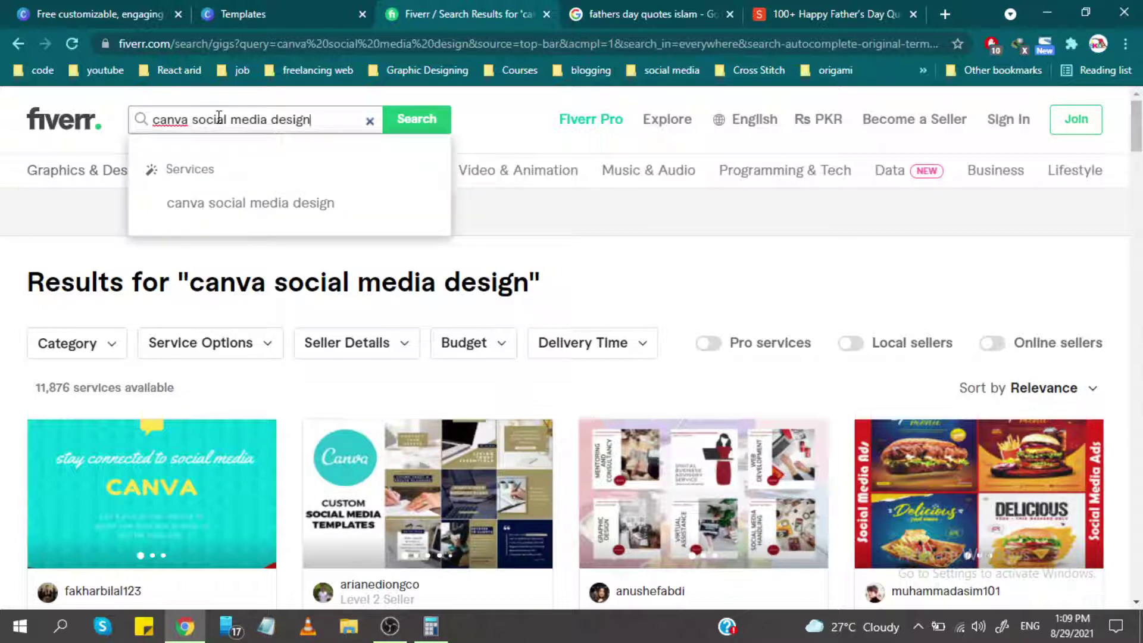
key(ctrl+BackSpace)
key(Return)
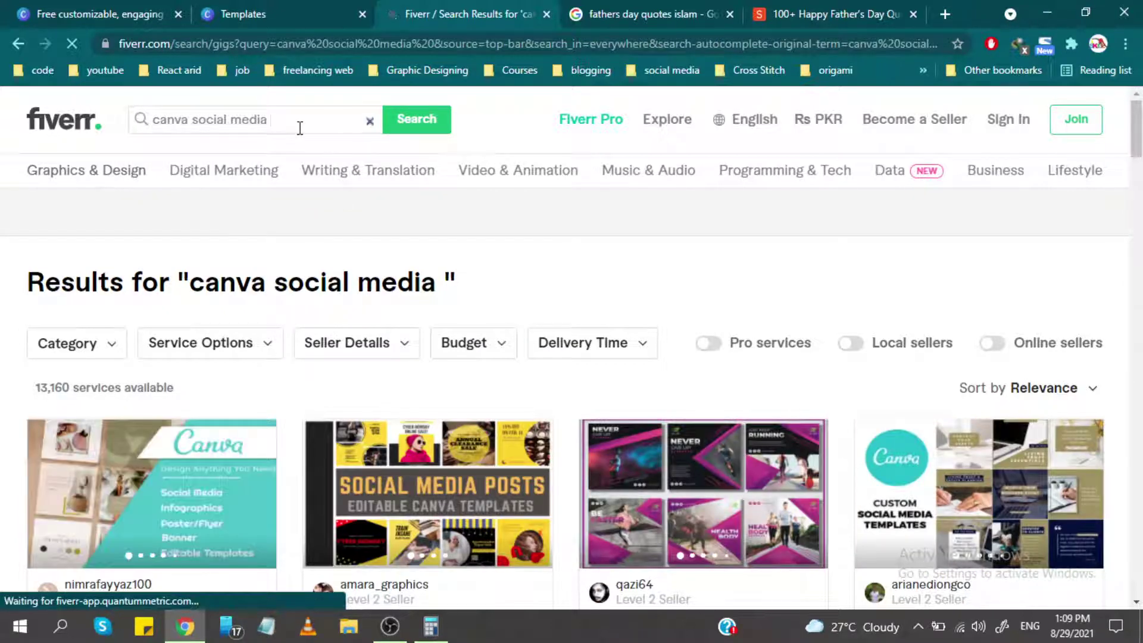
Change the search to 'canva social design' and scroll through the gig results.
click(229, 119)
drag(260, 116, 312, 118)
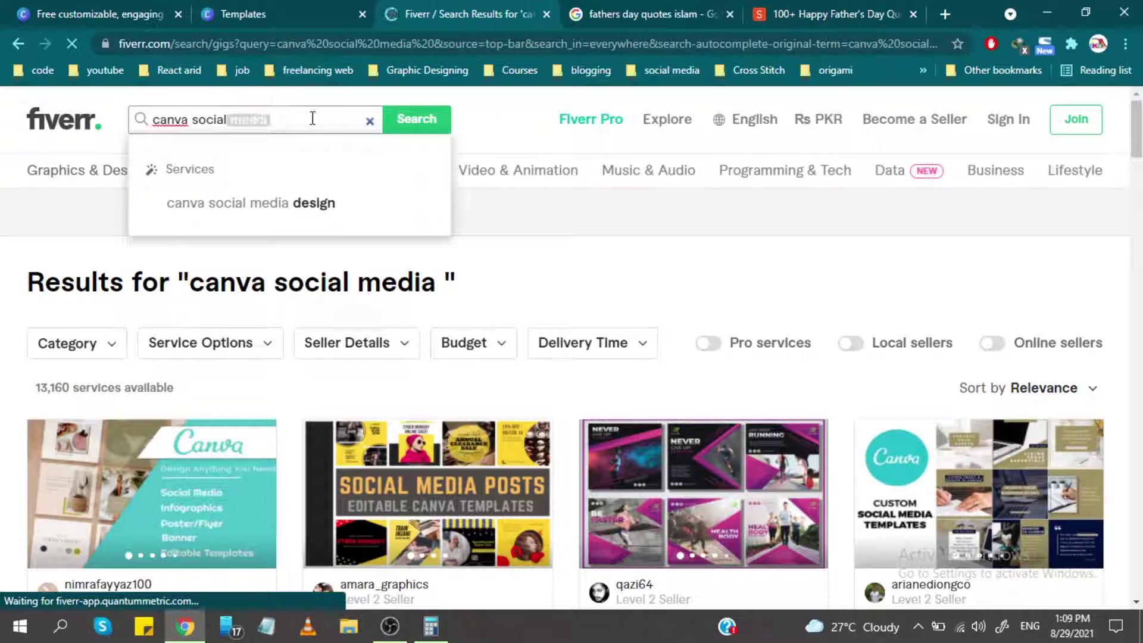
key(BackSpace)
text(des)
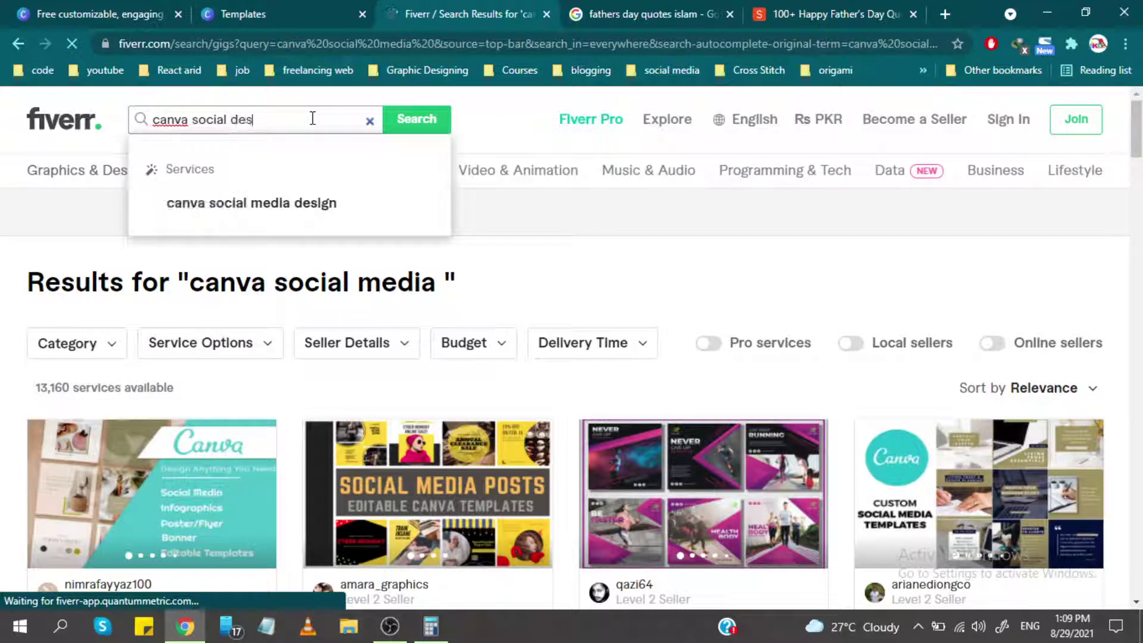
text(ign)
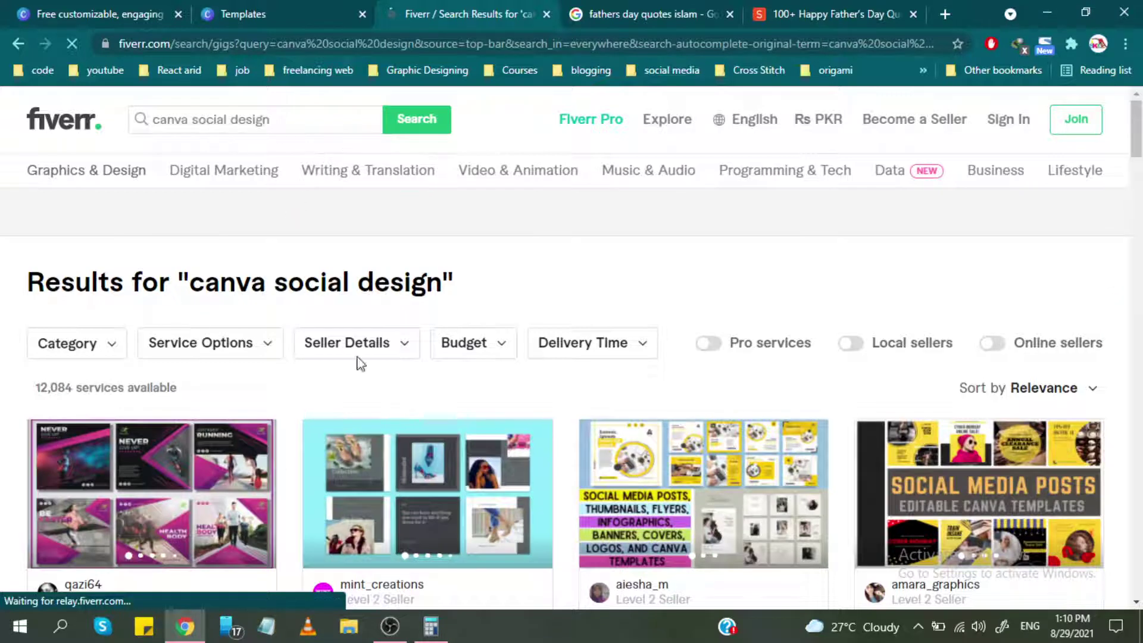
scroll(287, 332, down, 2)
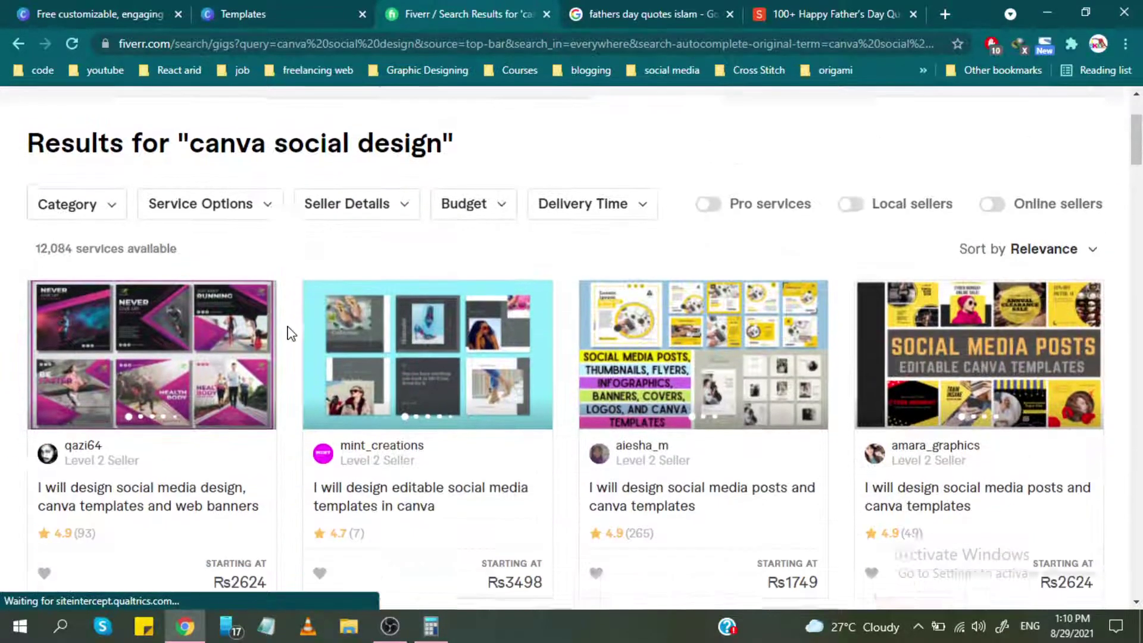
scroll(284, 328, down, 5)
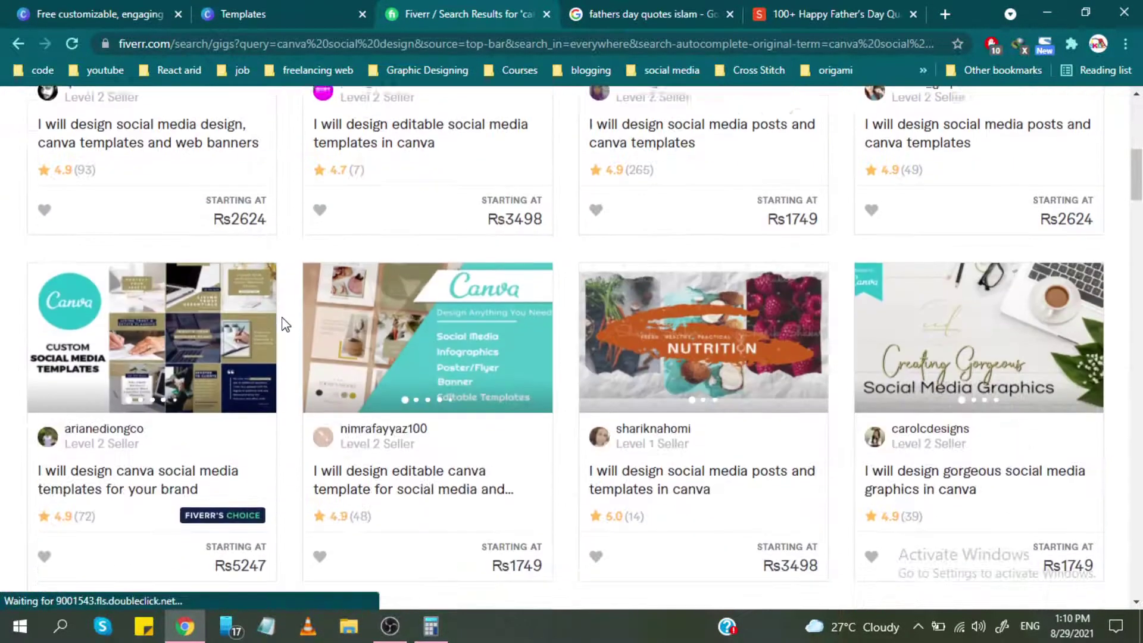
scroll(284, 325, down, 1)
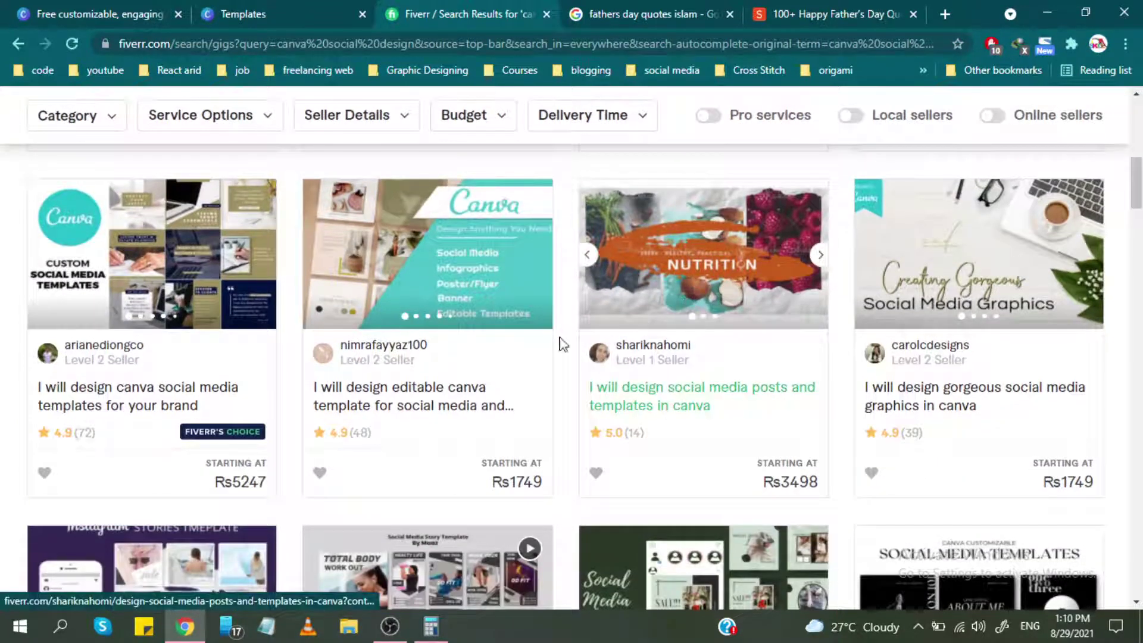
scroll(369, 358, down, 5)
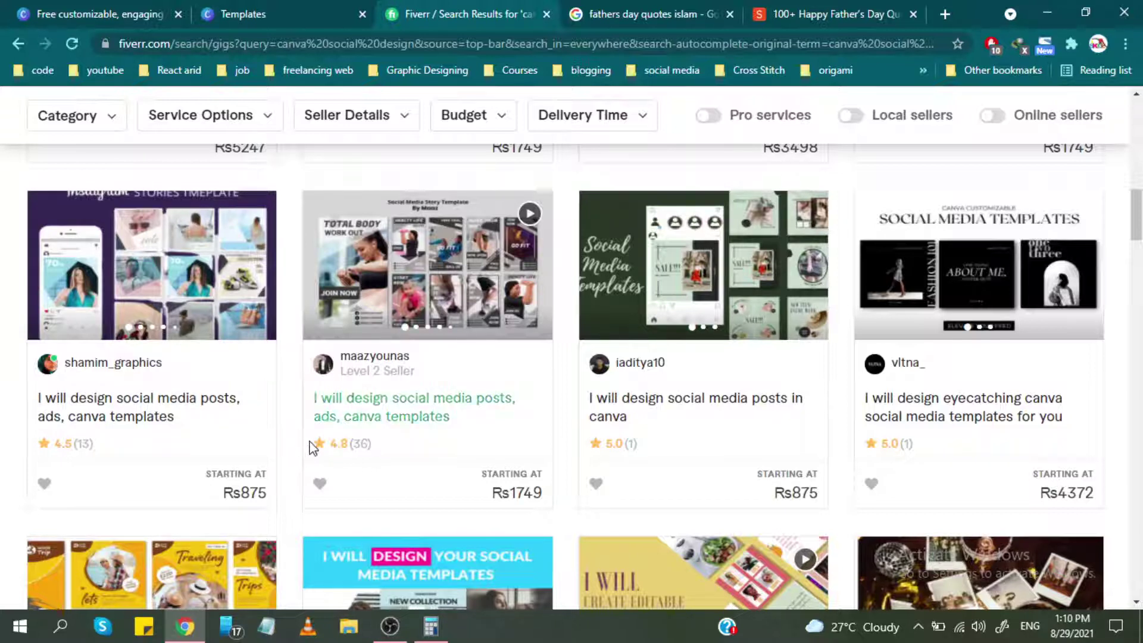
Open the social media posts gig in a new tab.
mouse_move(152, 375)
right_click(115, 304)
click(133, 286)
scroll(230, 352, down, 5)
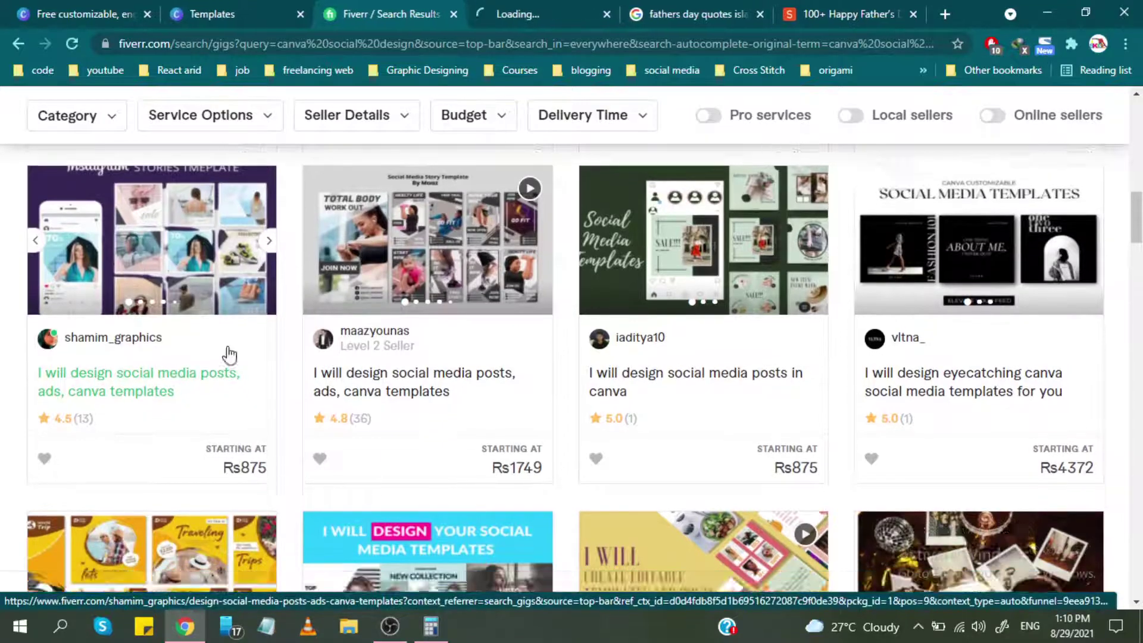
scroll(955, 360, up, 5)
scroll(819, 347, down, 1)
scroll(822, 350, down, 4)
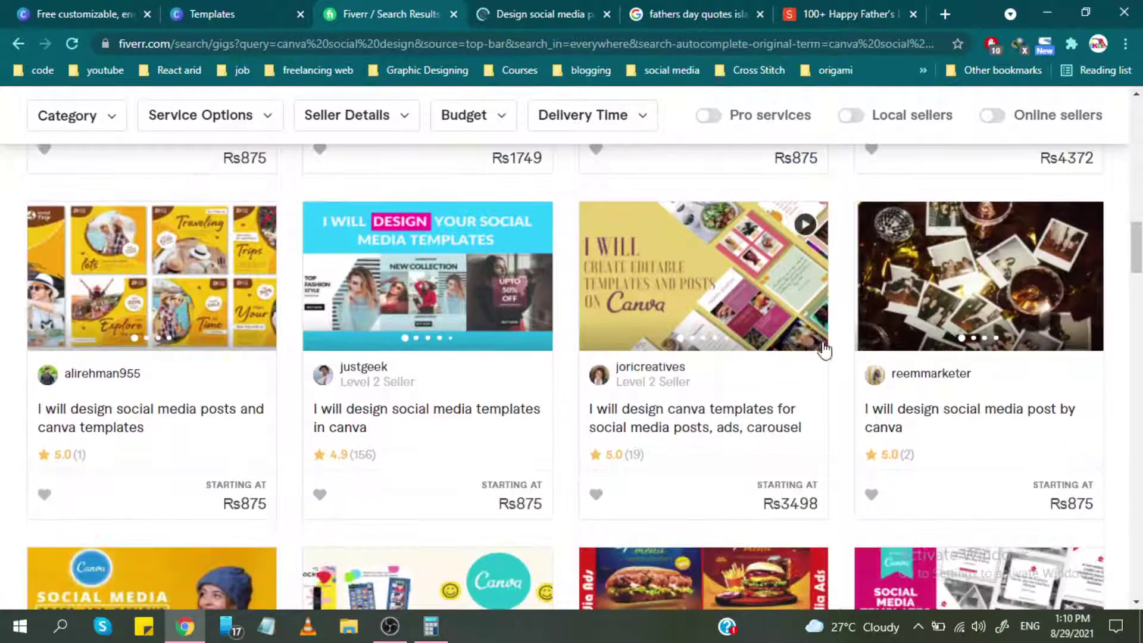
scroll(831, 352, down, 5)
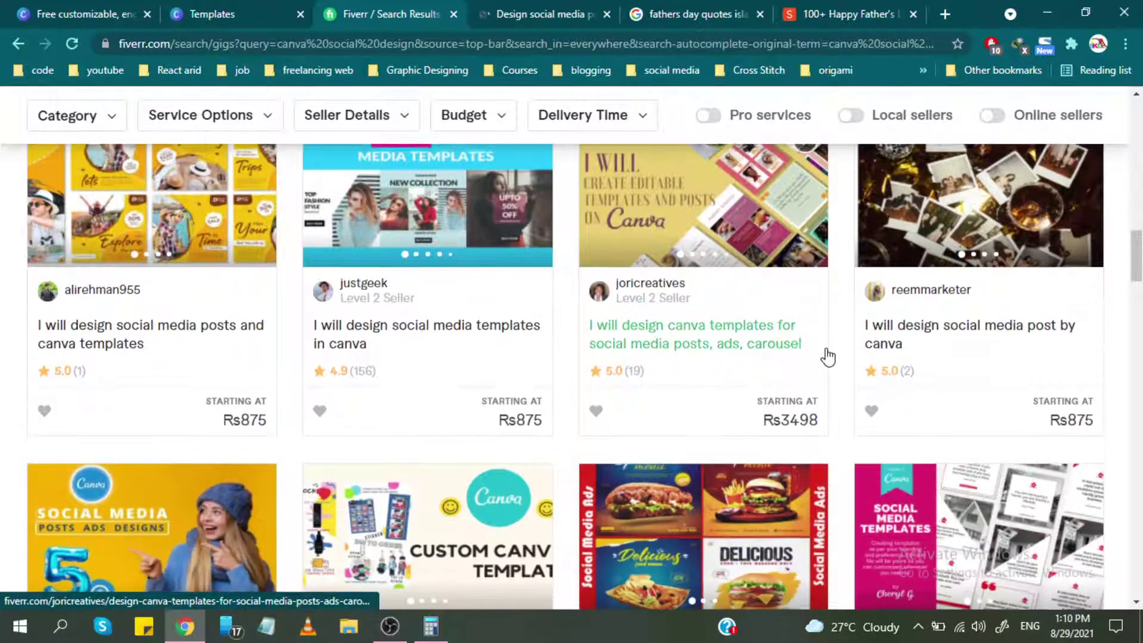
scroll(827, 358, up, 5)
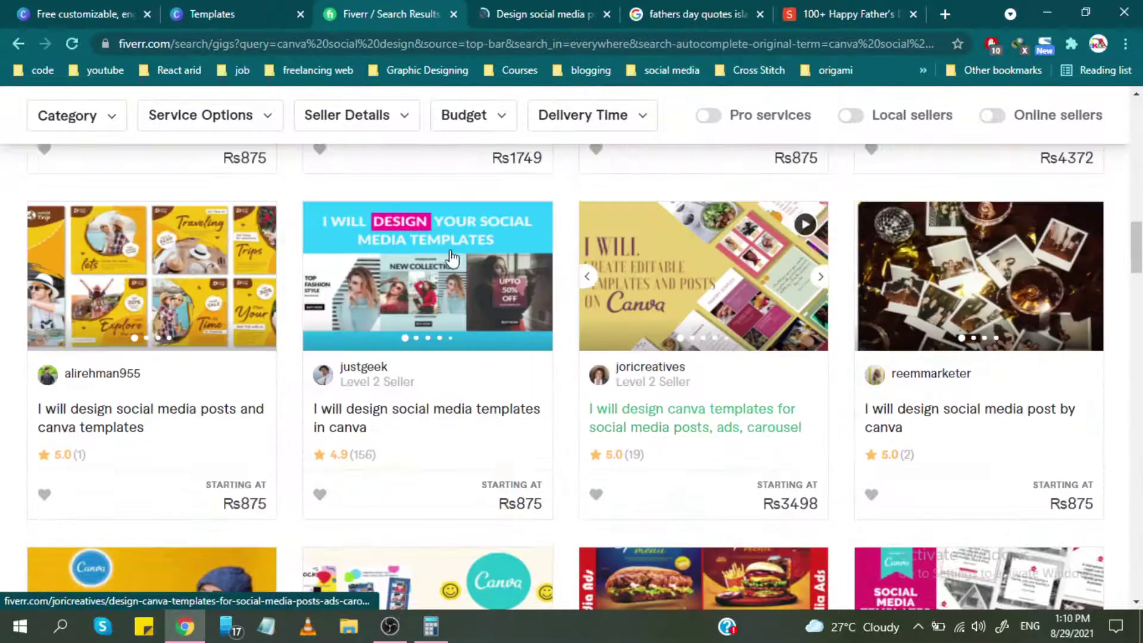
Open the social media templates gig and the editable Canva post gig in new tabs.
right_click(374, 256)
click(393, 265)
scroll(358, 303, down, 4)
scroll(320, 339, down, 3)
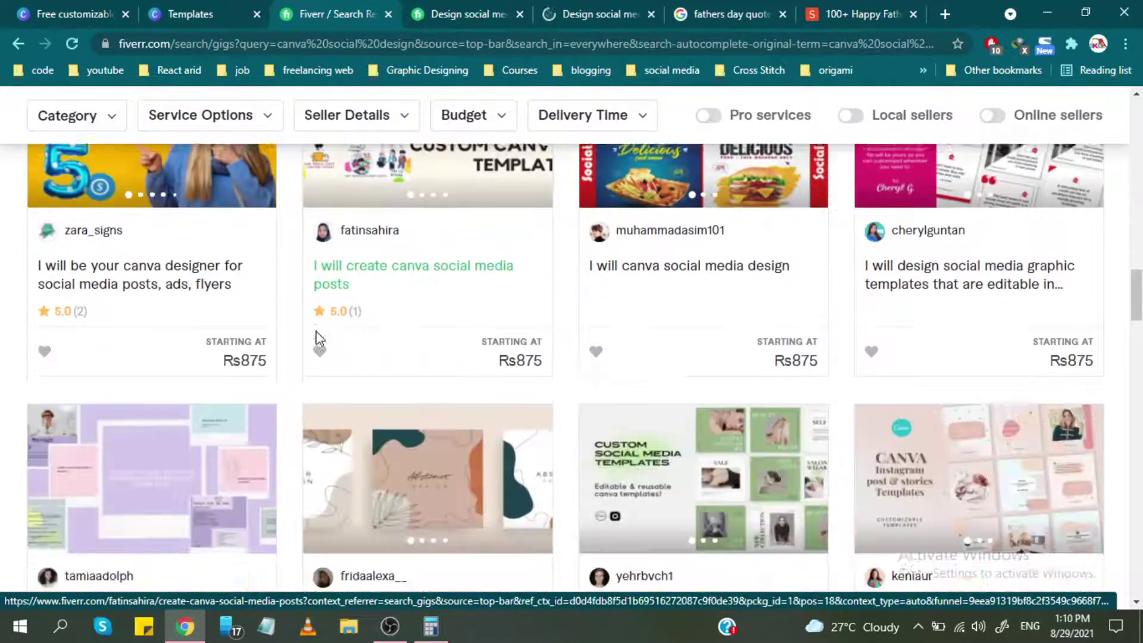
scroll(320, 339, down, 4)
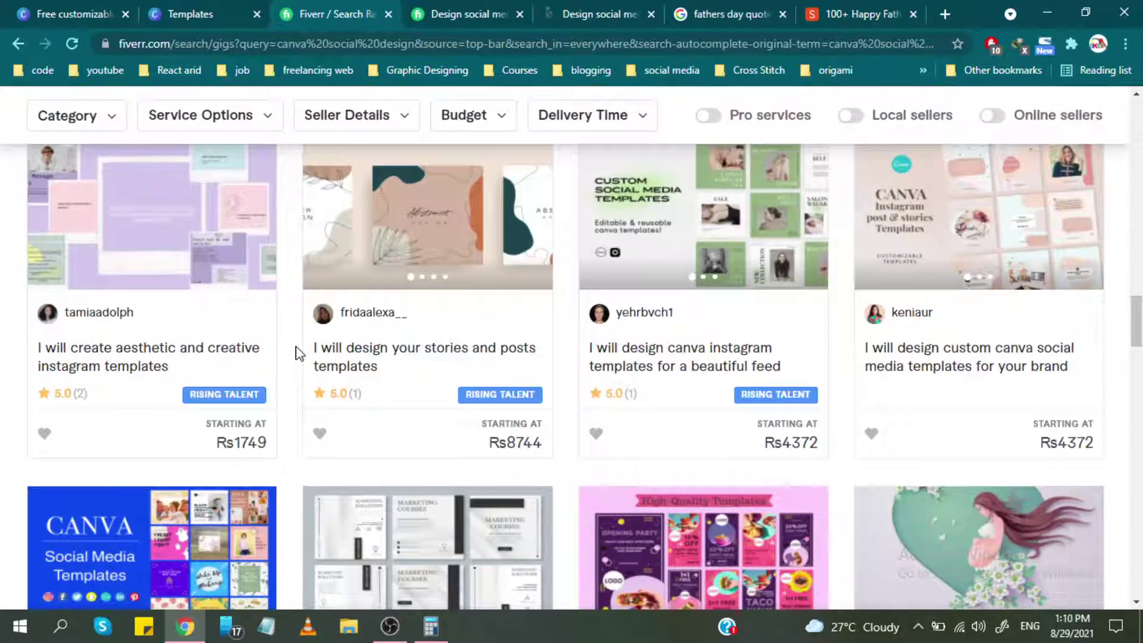
scroll(299, 355, down, 4)
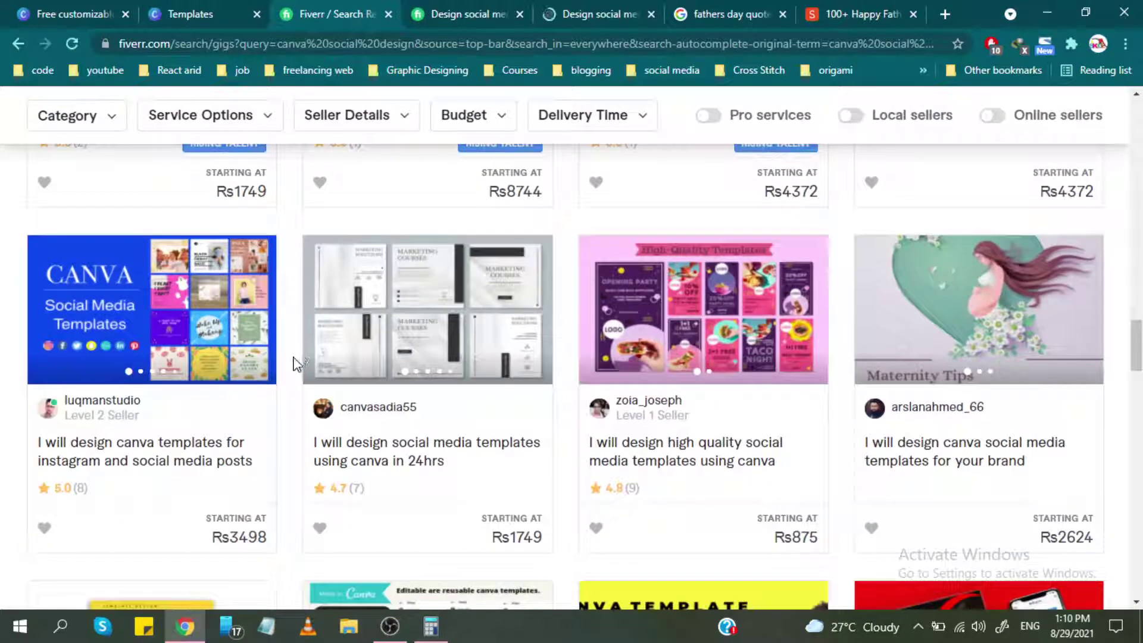
scroll(286, 364, down, 1)
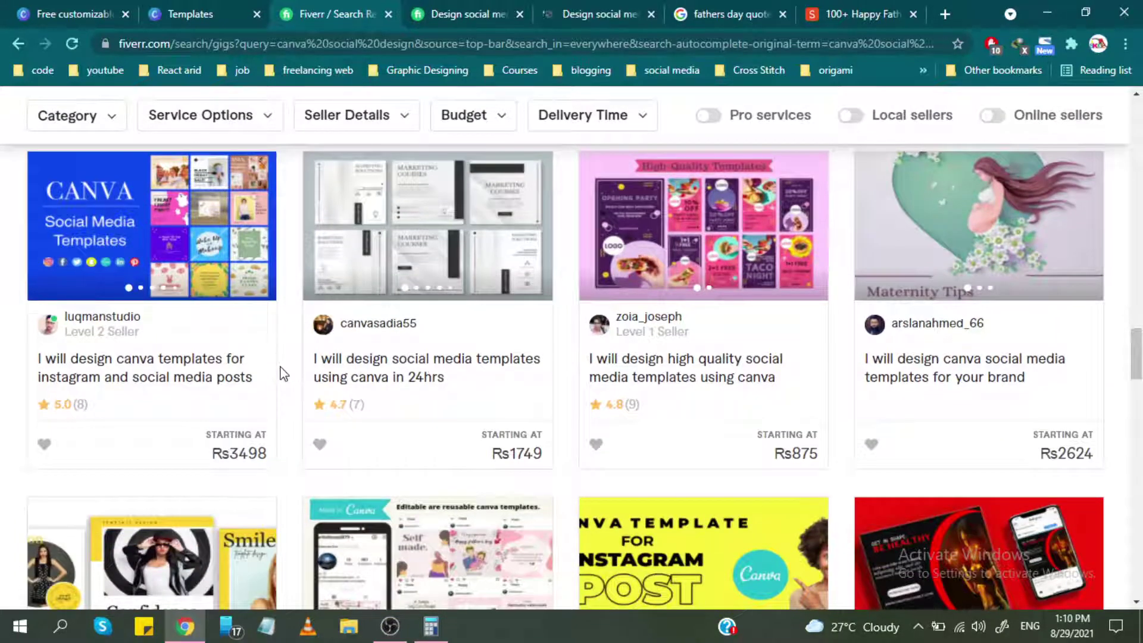
scroll(283, 369, down, 4)
scroll(284, 370, down, 1)
scroll(284, 371, down, 4)
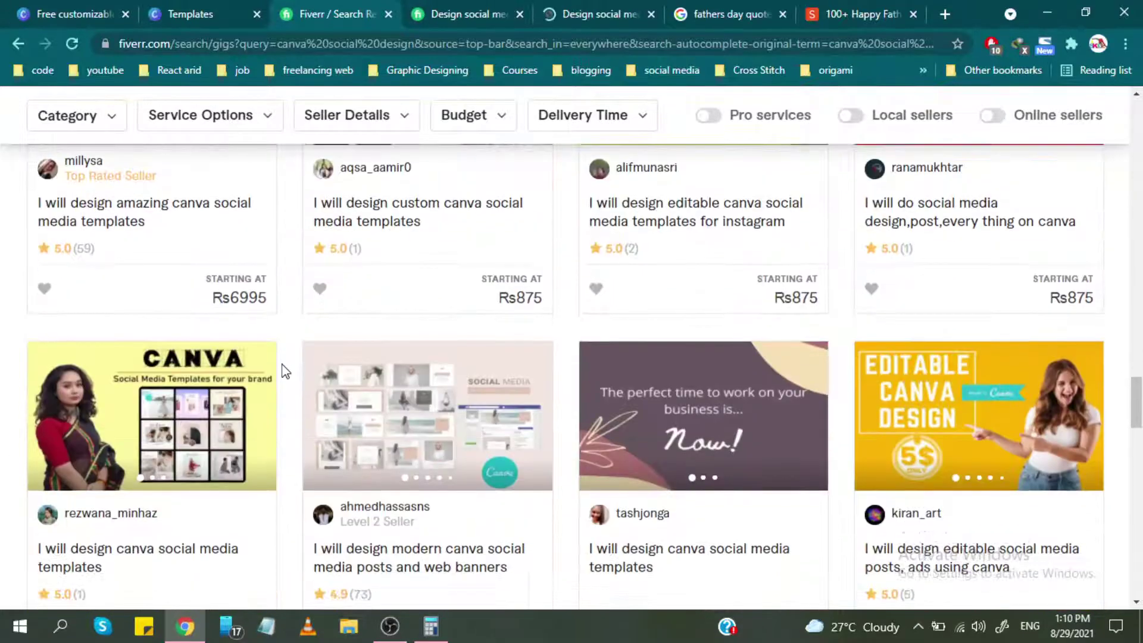
scroll(285, 370, down, 2)
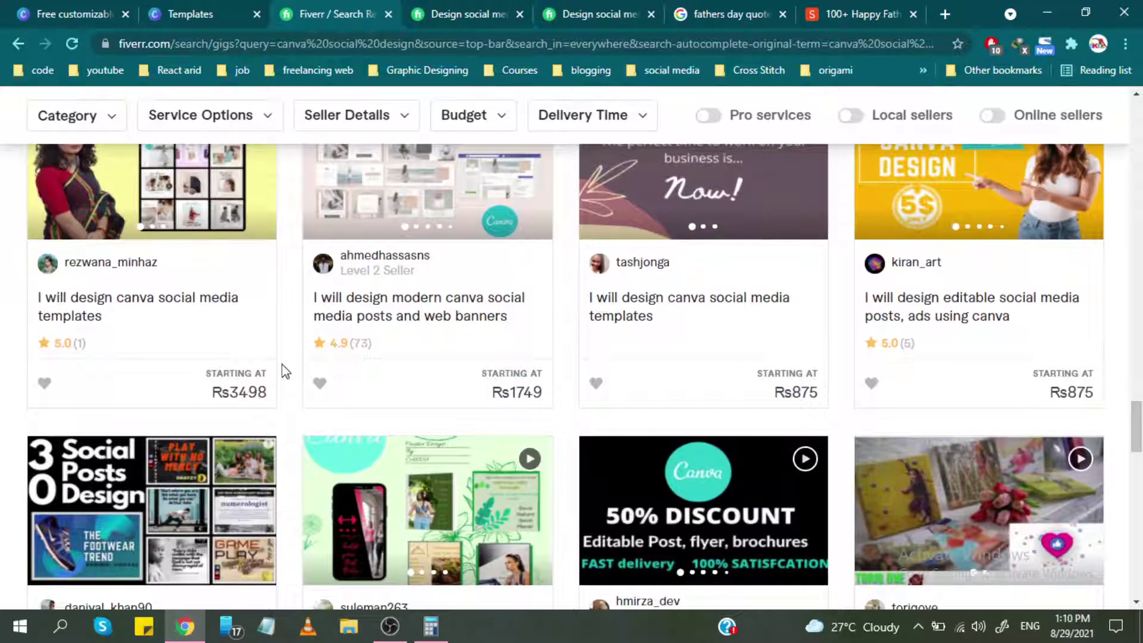
scroll(282, 371, down, 1)
scroll(285, 370, down, 3)
scroll(286, 370, down, 1)
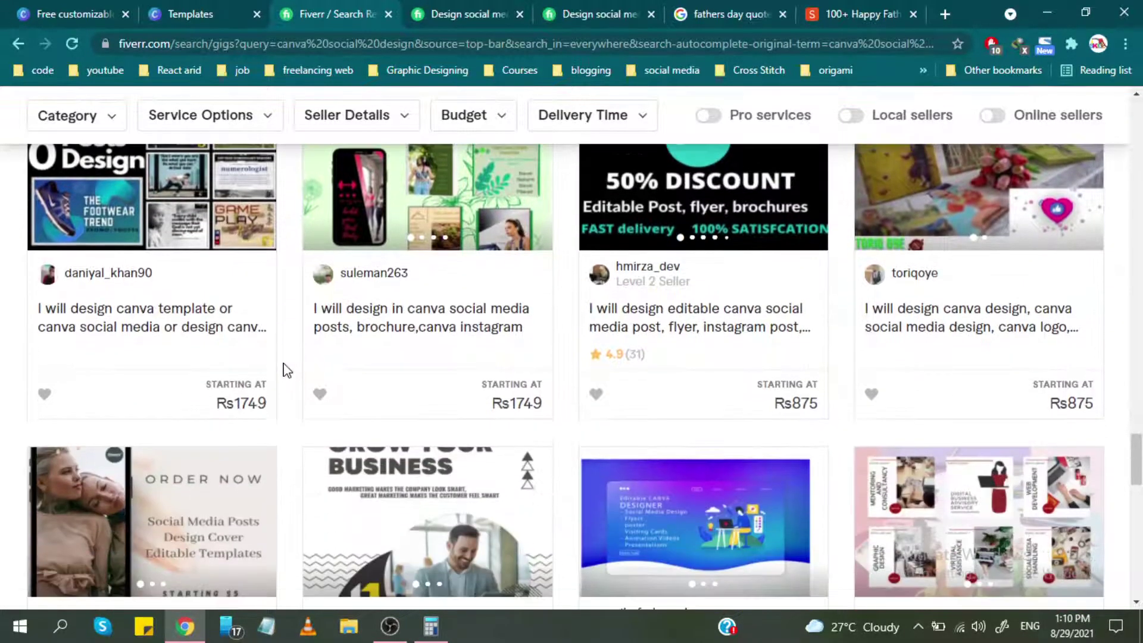
middle_click(700, 319)
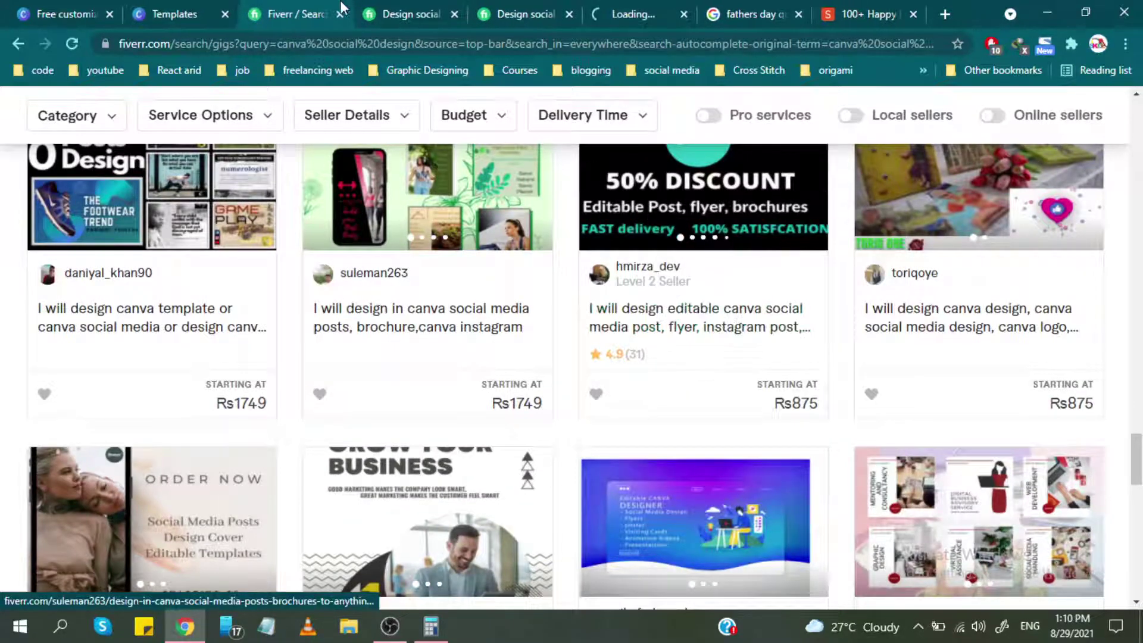
Switch to the first opened gig and jump to its seller information.
click(358, 9)
scroll(663, 283, down, 1)
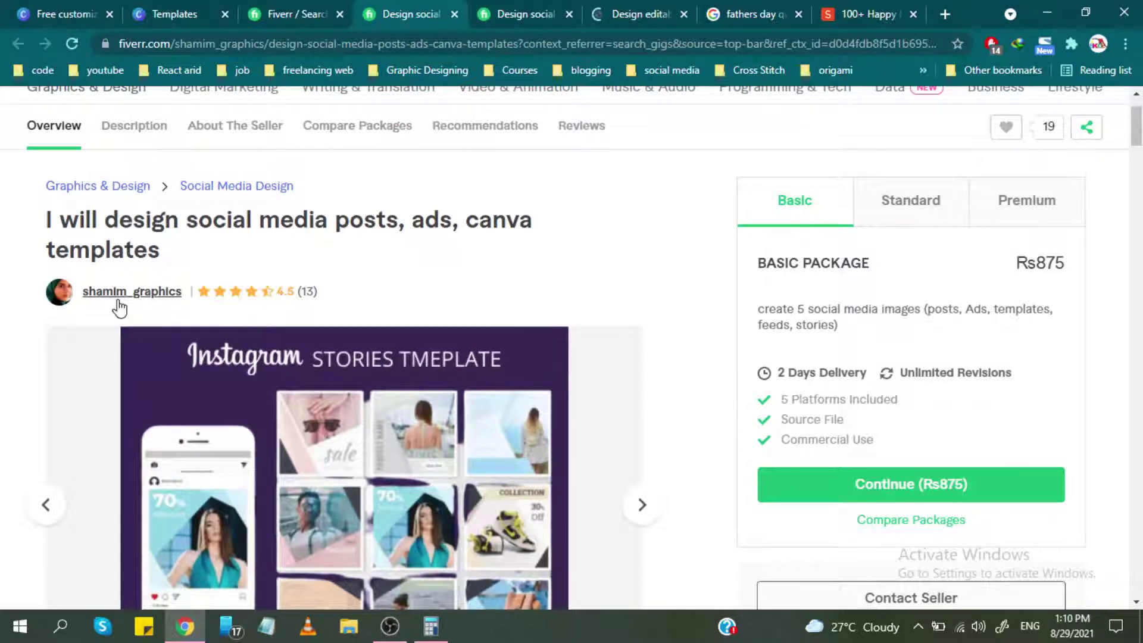
click(121, 293)
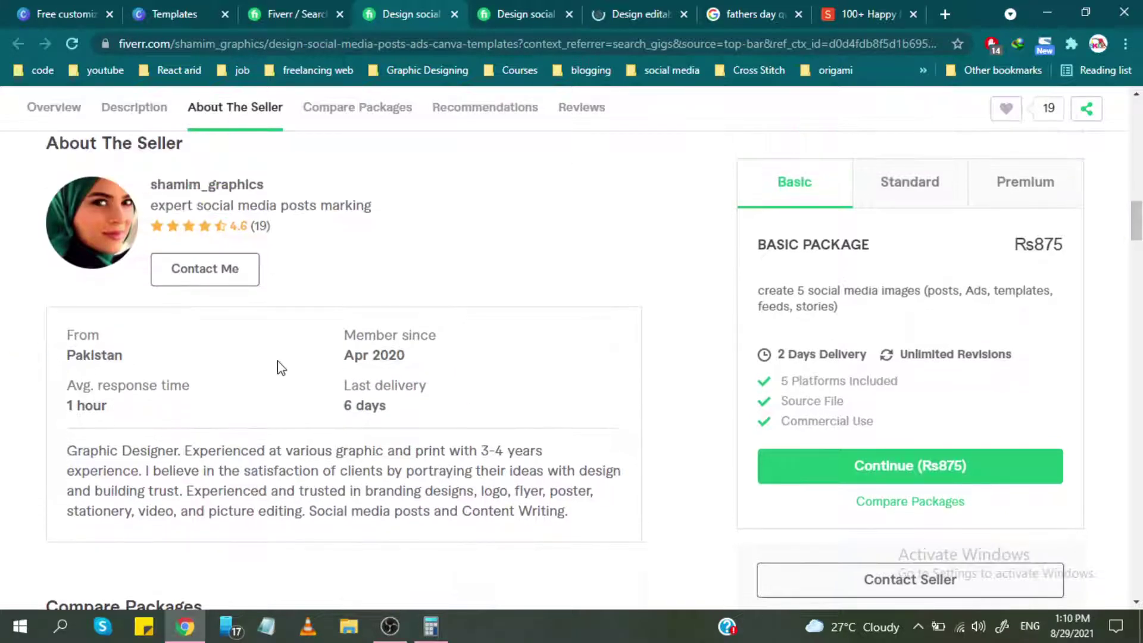
scroll(185, 340, up, 15)
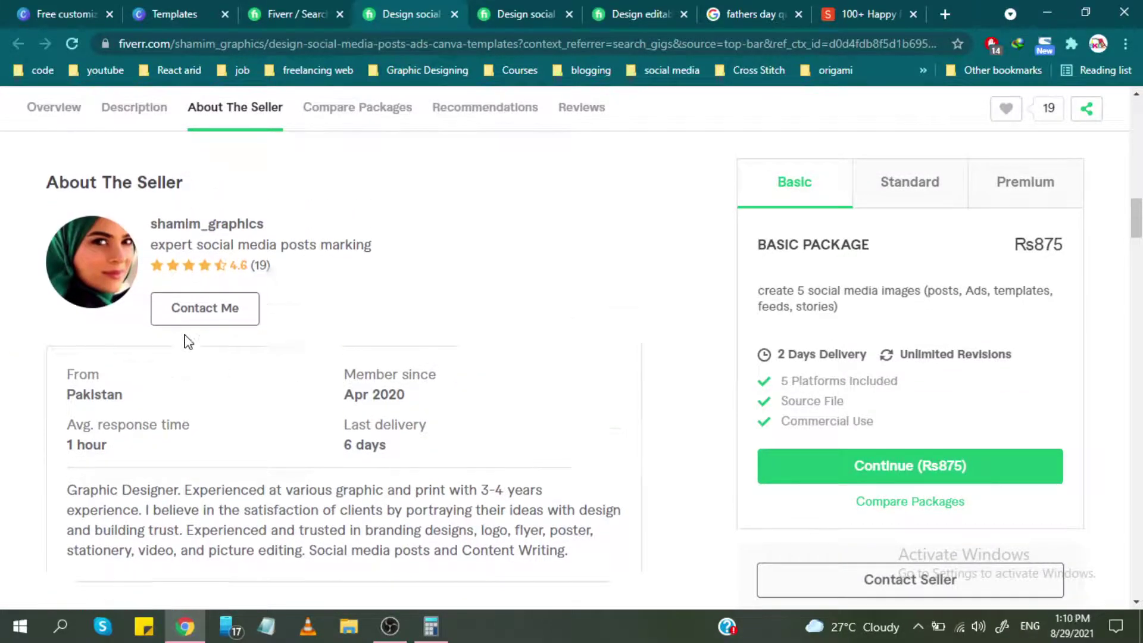
scroll(194, 342, down, 4)
scroll(290, 206, up, 2)
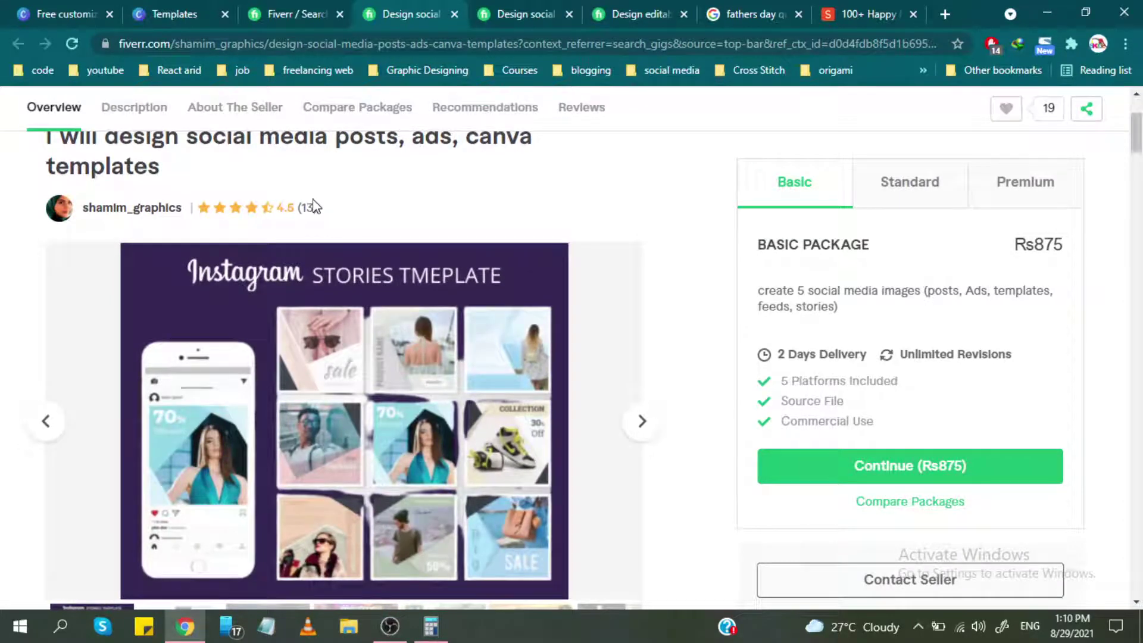
Check the Standard Rs1,749 and Premium Rs3,498 packages, then return to Basic Rs875.
click(939, 197)
click(1029, 186)
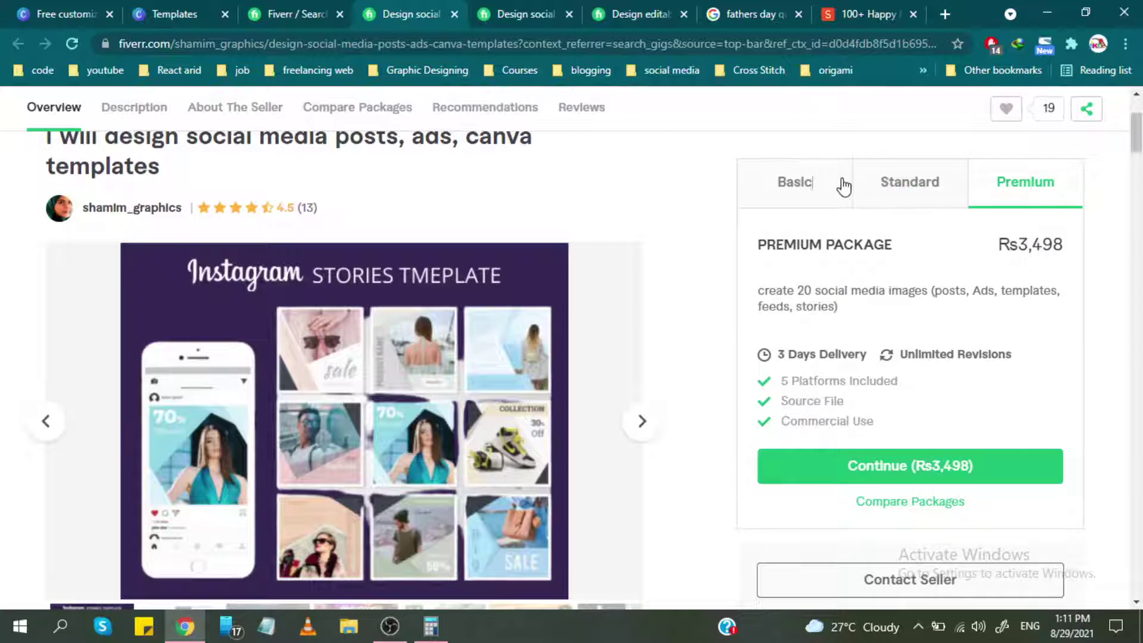
click(824, 184)
Multiply 13 by 875 in Calculator to get 11,375, then clear the result.
click(435, 628)
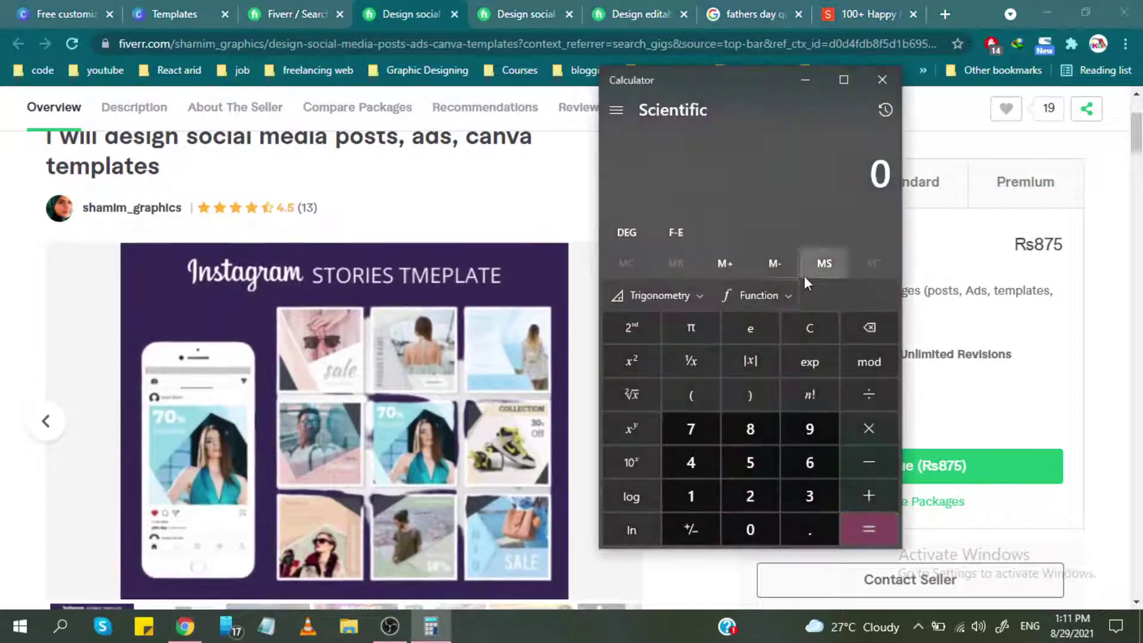
click(705, 509)
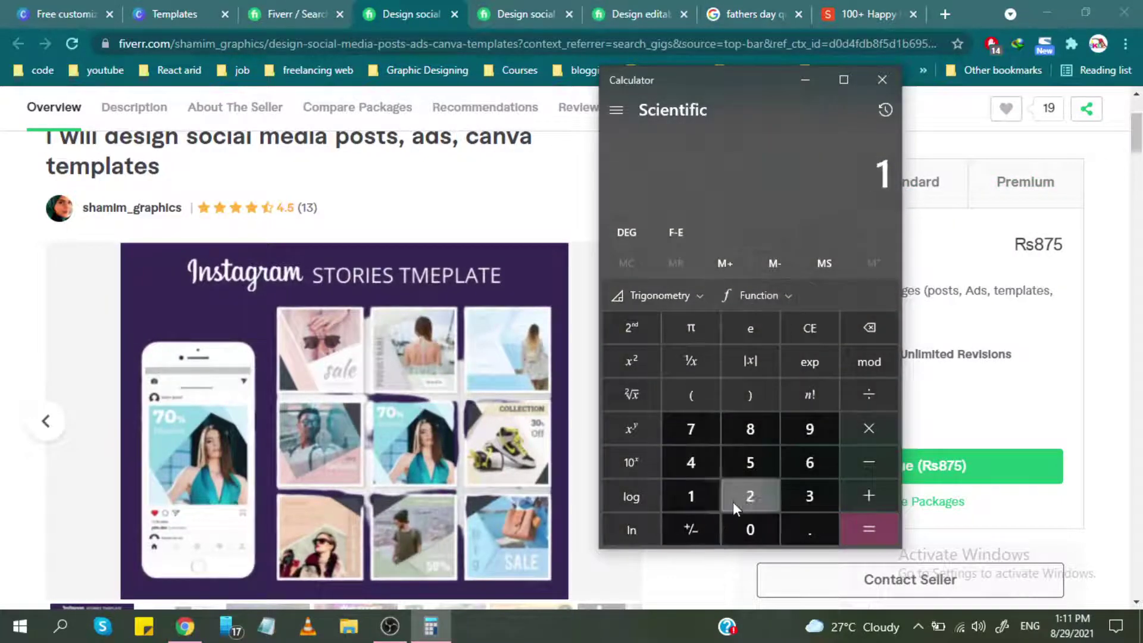
click(811, 502)
click(866, 421)
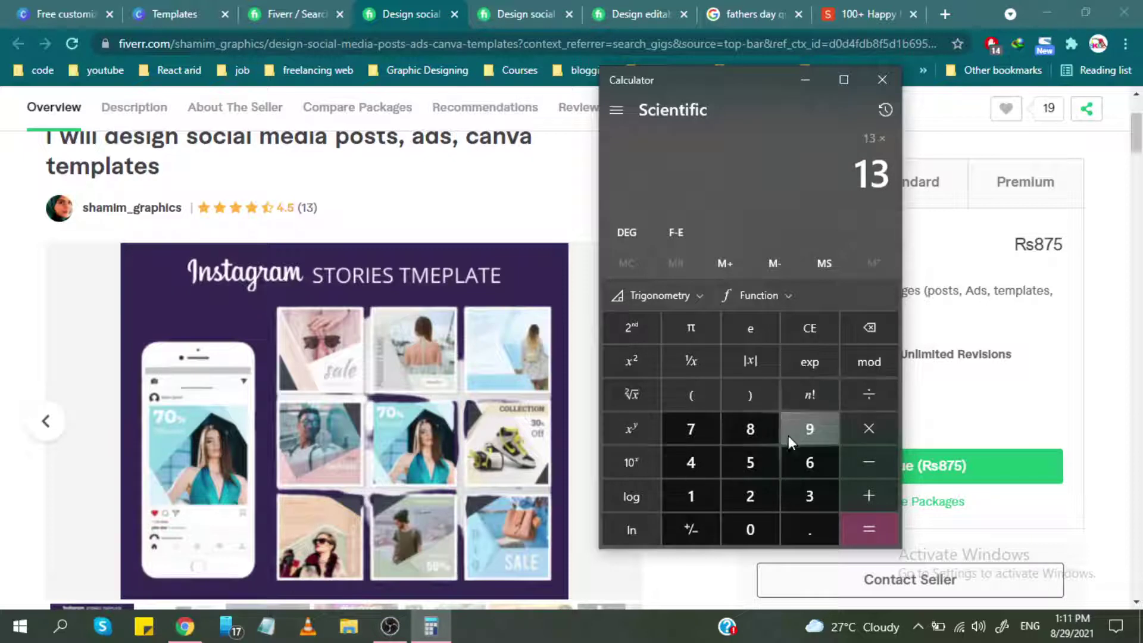
click(738, 435)
click(736, 460)
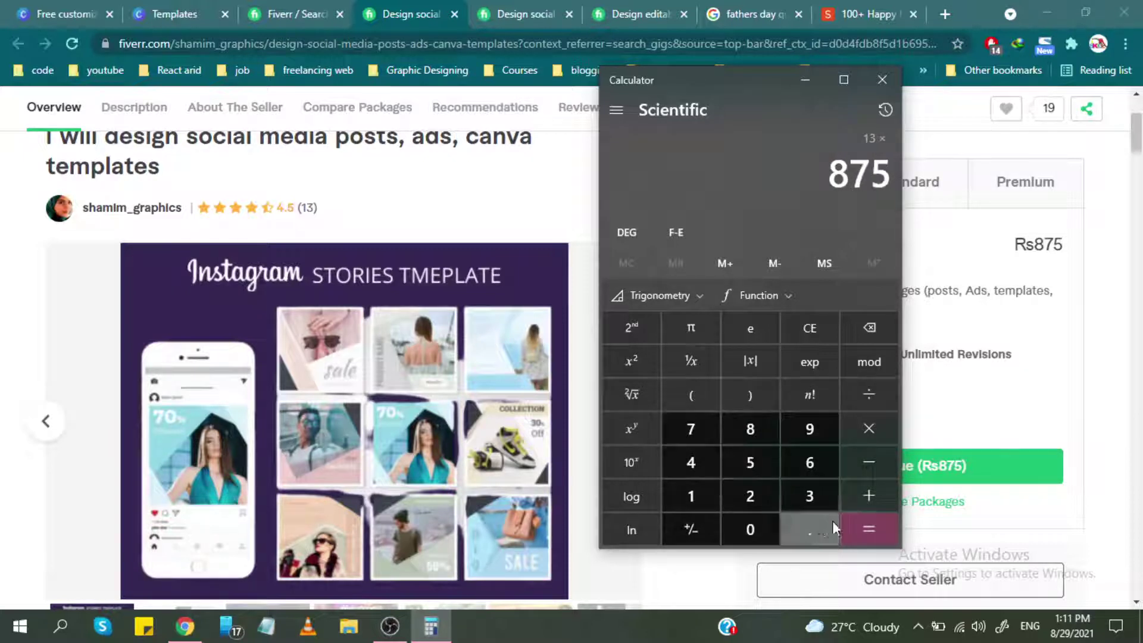
click(865, 527)
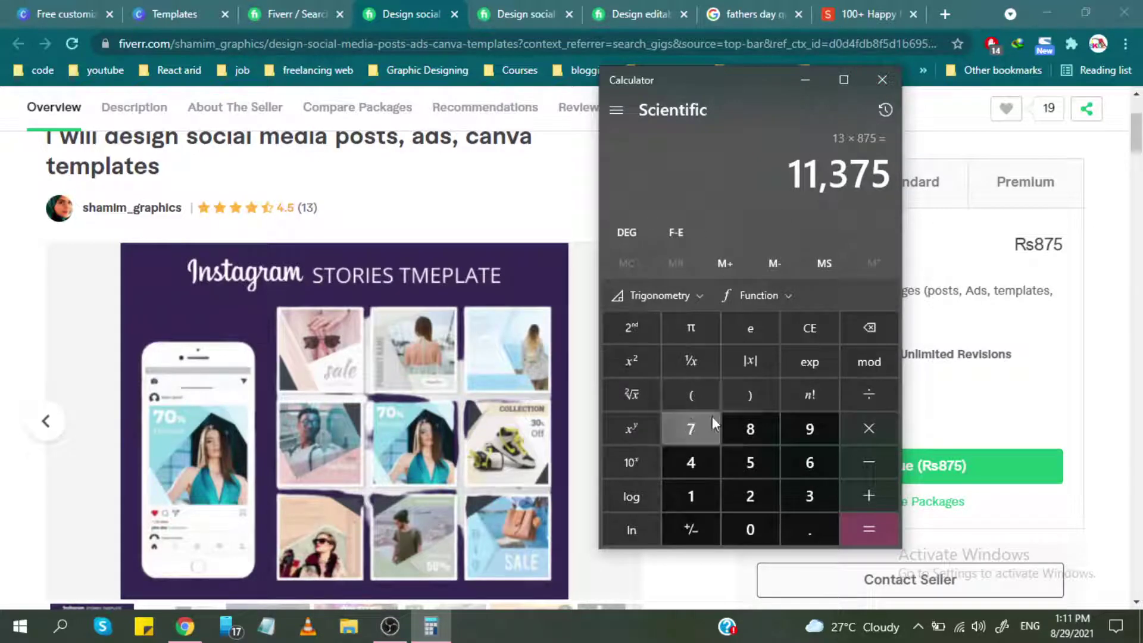
click(827, 327)
Hide the calculator and browse the gig's samples up to the Welcome to my Portfolio image.
click(803, 84)
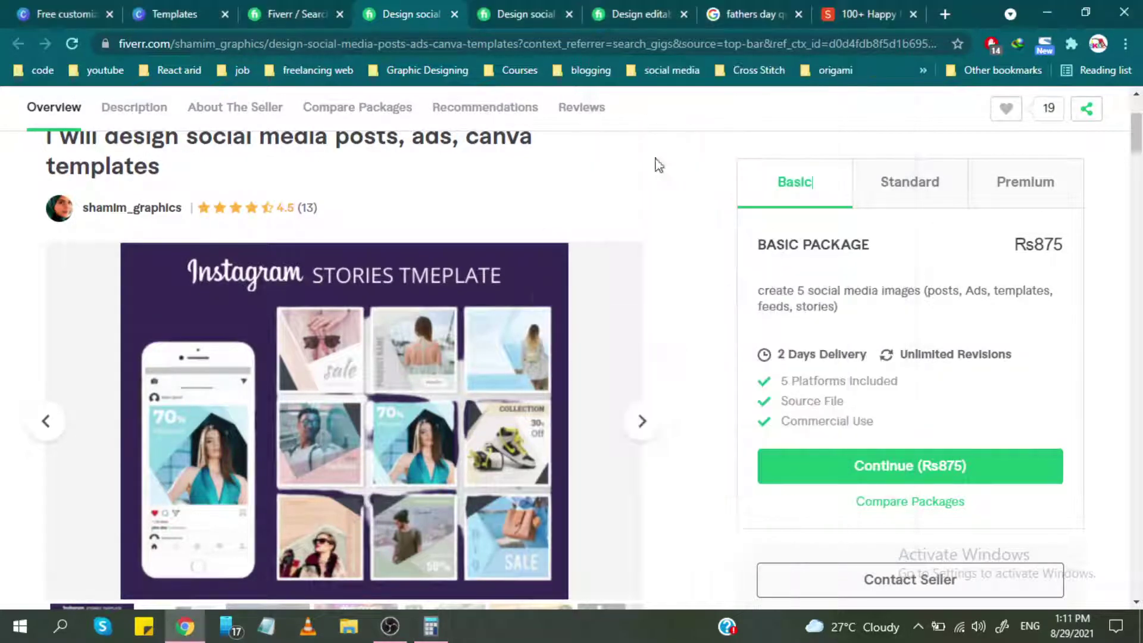
scroll(634, 412, down, 1)
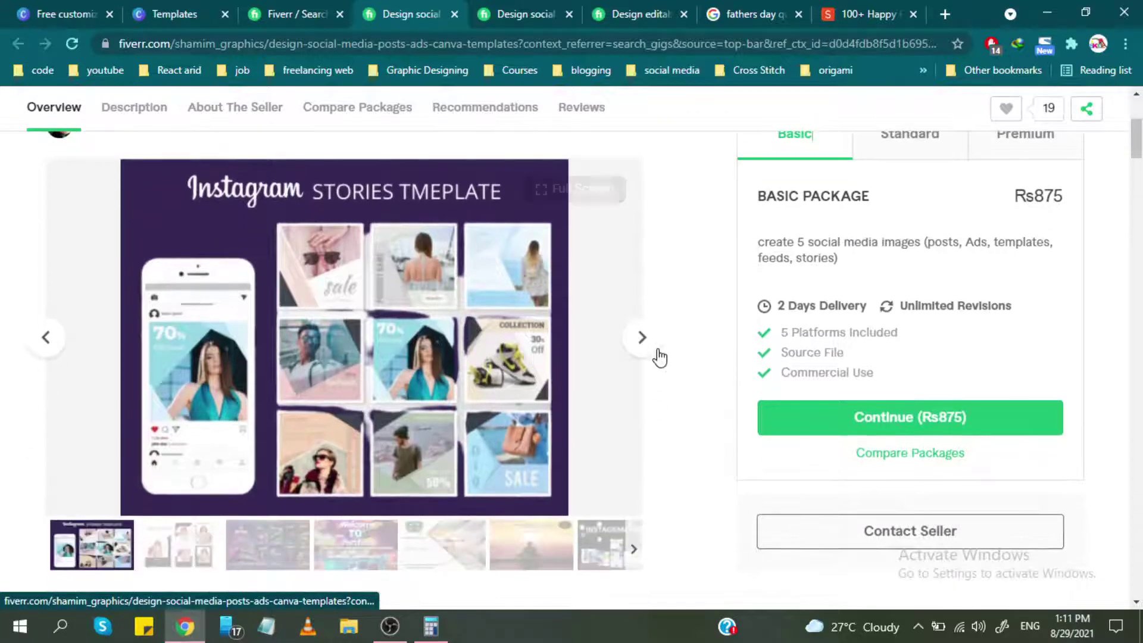
click(646, 357)
click(647, 359)
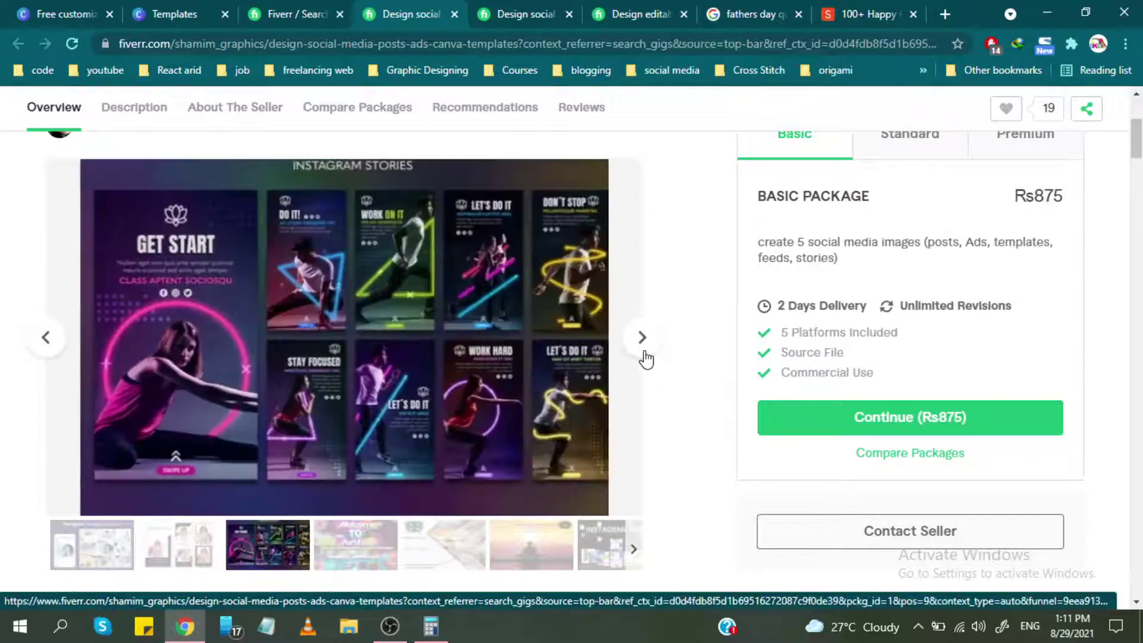
click(649, 343)
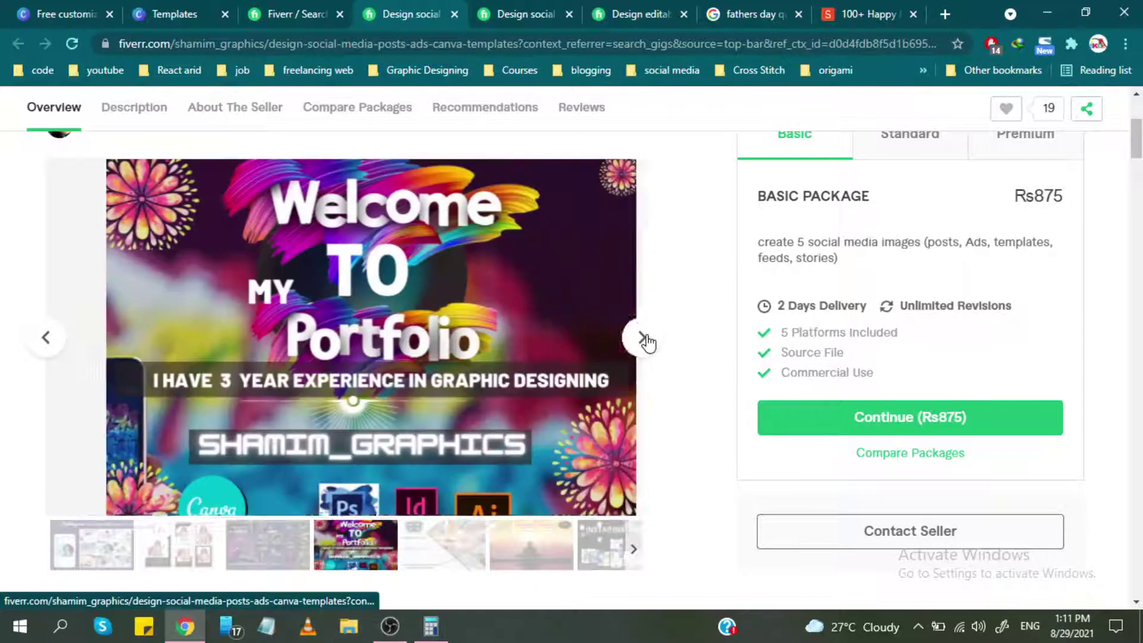
Continue past the Instagram Posts samples and scroll down to the About This Gig description.
click(648, 343)
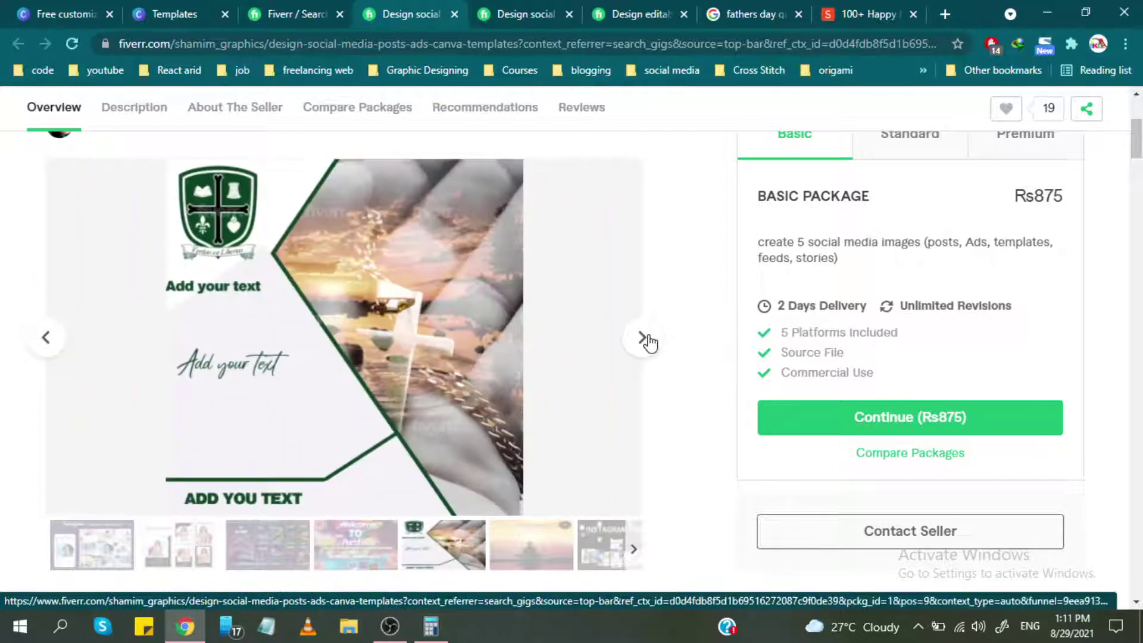
click(651, 344)
click(651, 344)
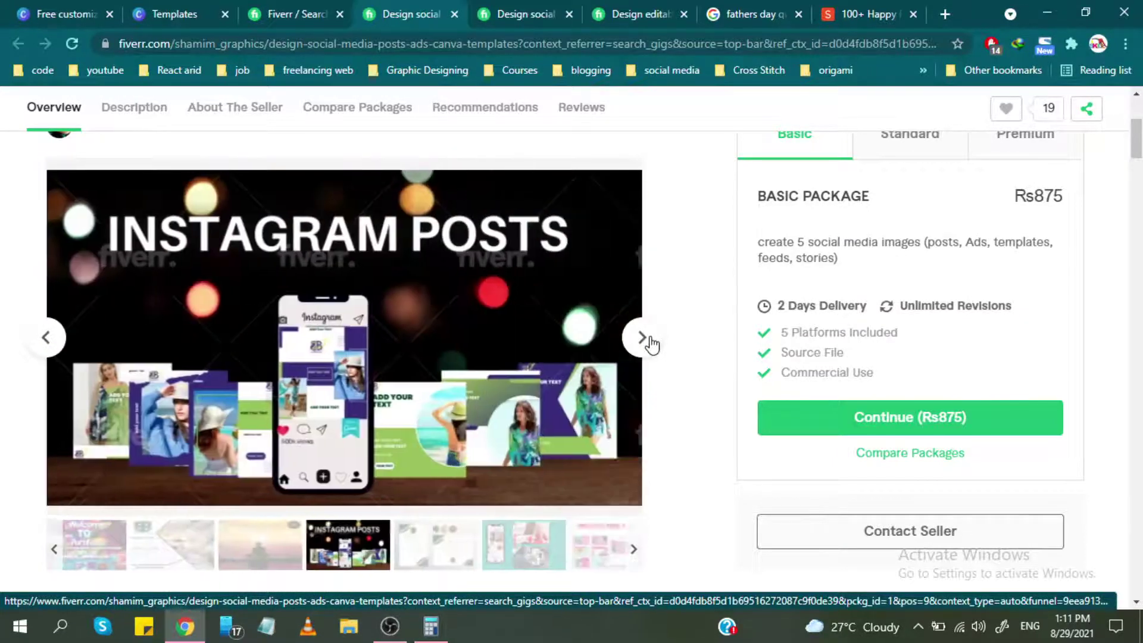
click(651, 343)
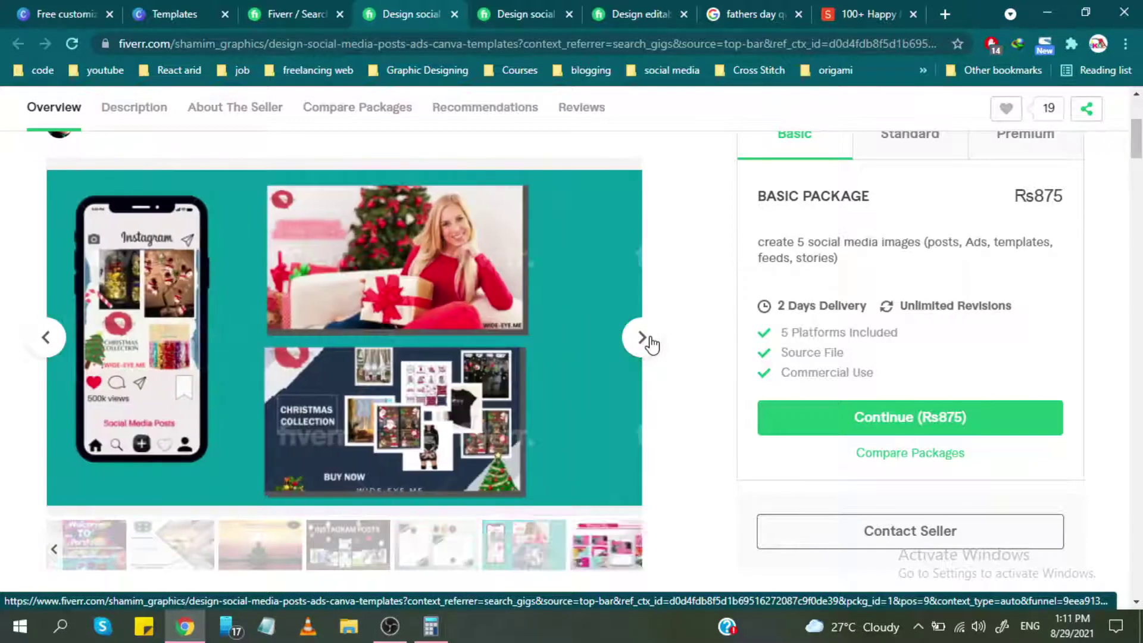
scroll(677, 342, down, 5)
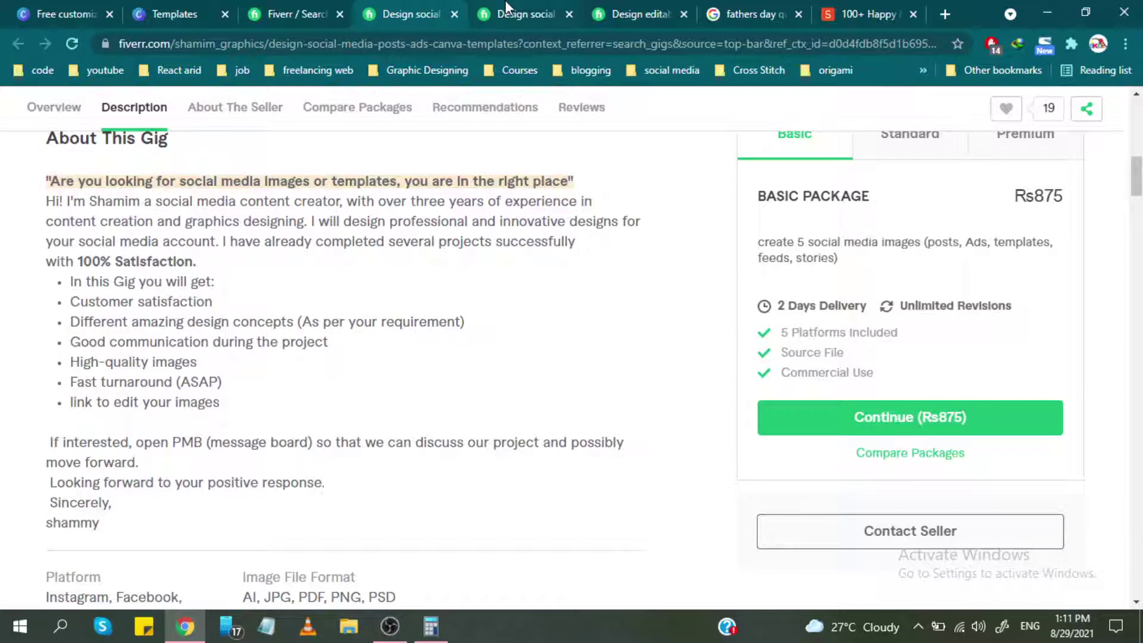
click(491, 14)
Compare the templates gig's Standard (3 for Rs1,749) and Premium (5 for Rs2,624) packages, then back to Basic Rs875.
scroll(371, 428, down, 2)
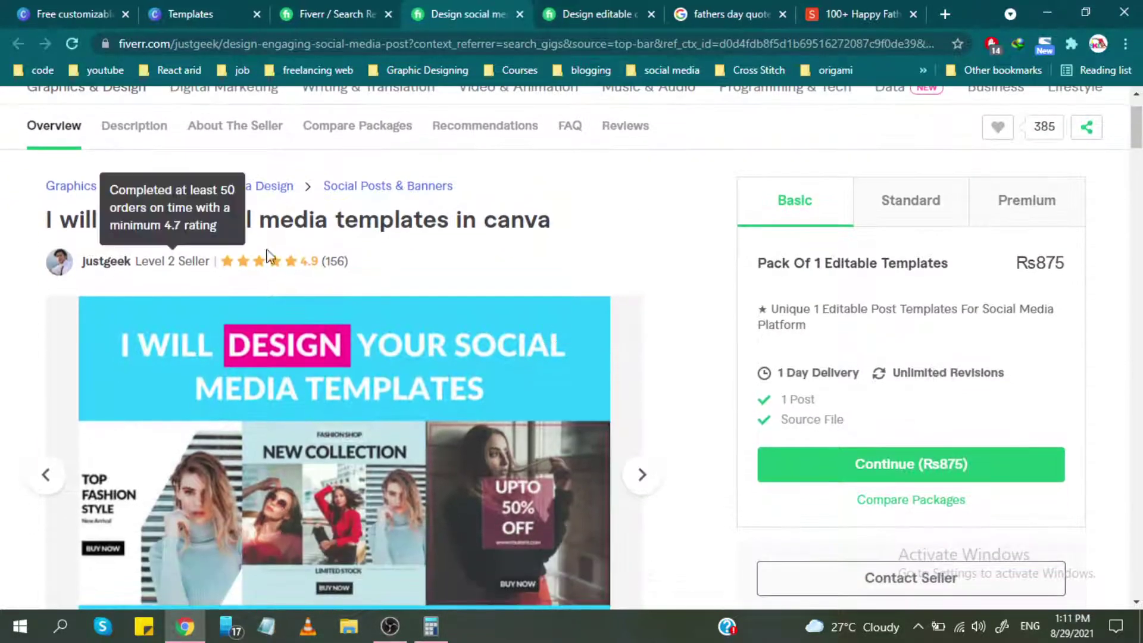
scroll(388, 277, down, 1)
scroll(388, 276, down, 1)
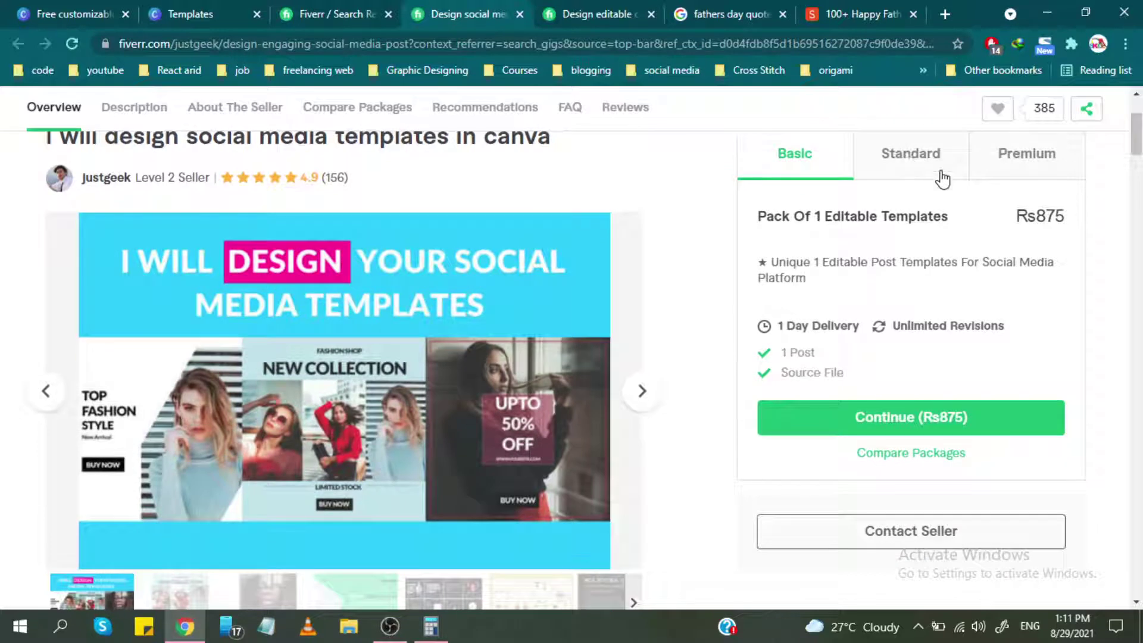
click(899, 160)
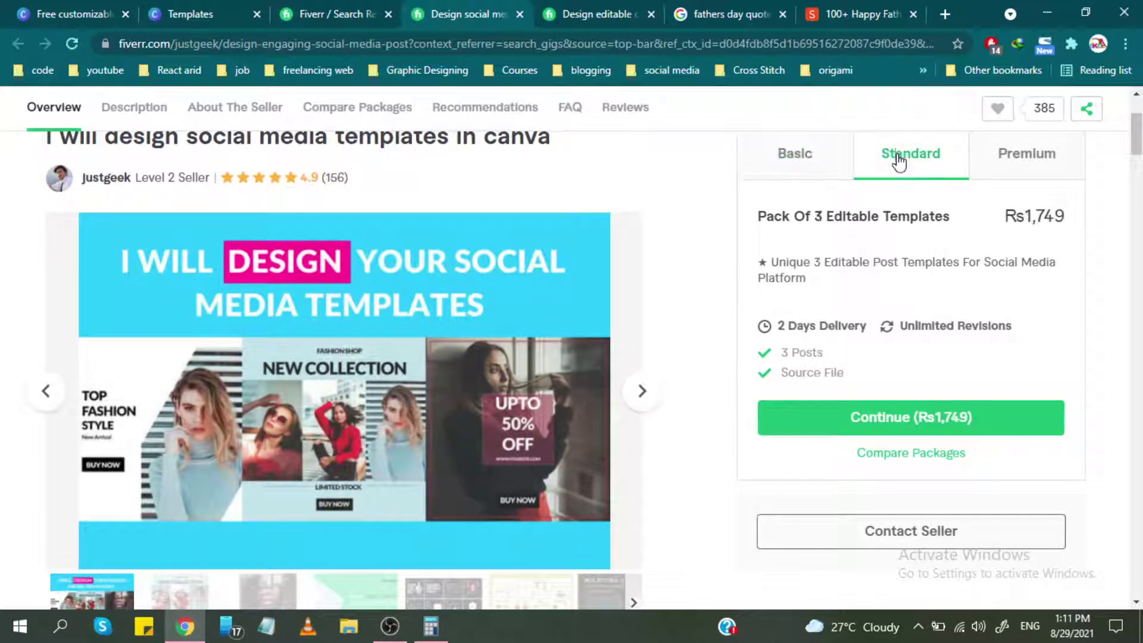
click(1025, 156)
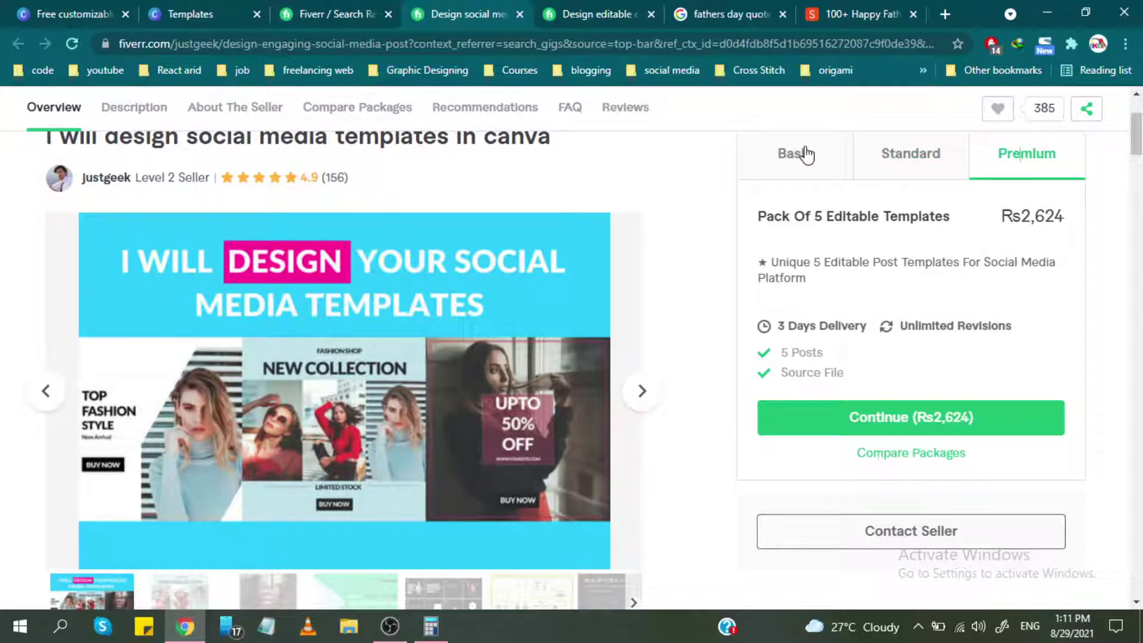
click(806, 155)
scroll(633, 281, up, 3)
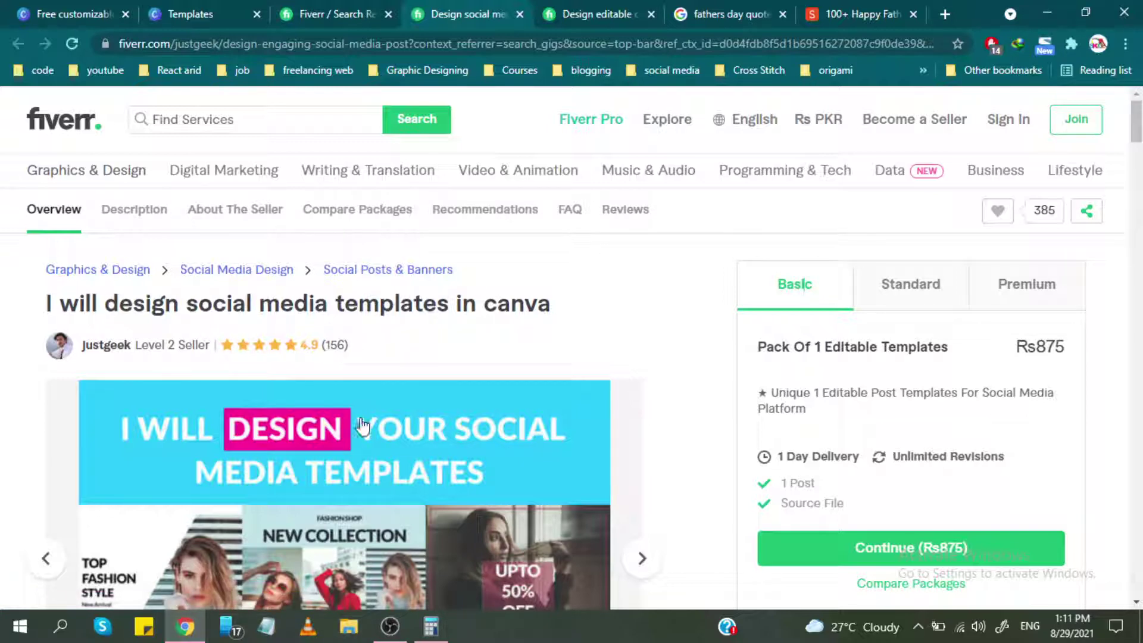
Multiply the gig's 156 reviews by Rs875 to get 136,500, then clear and minimize Calculator.
click(431, 626)
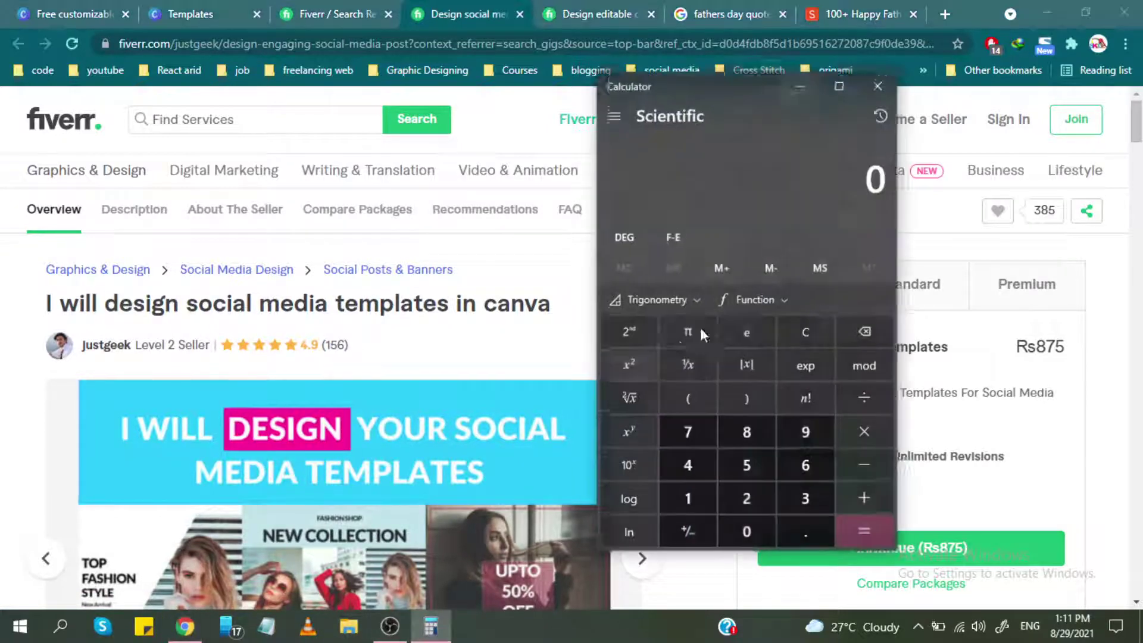
click(691, 496)
click(748, 464)
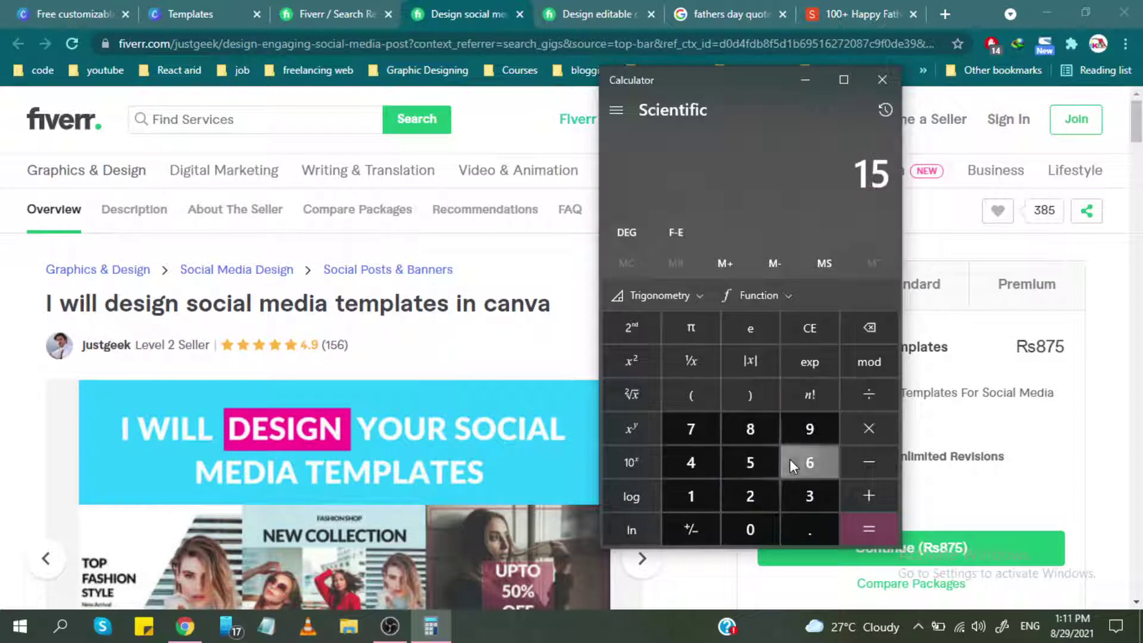
click(791, 465)
click(875, 430)
click(743, 430)
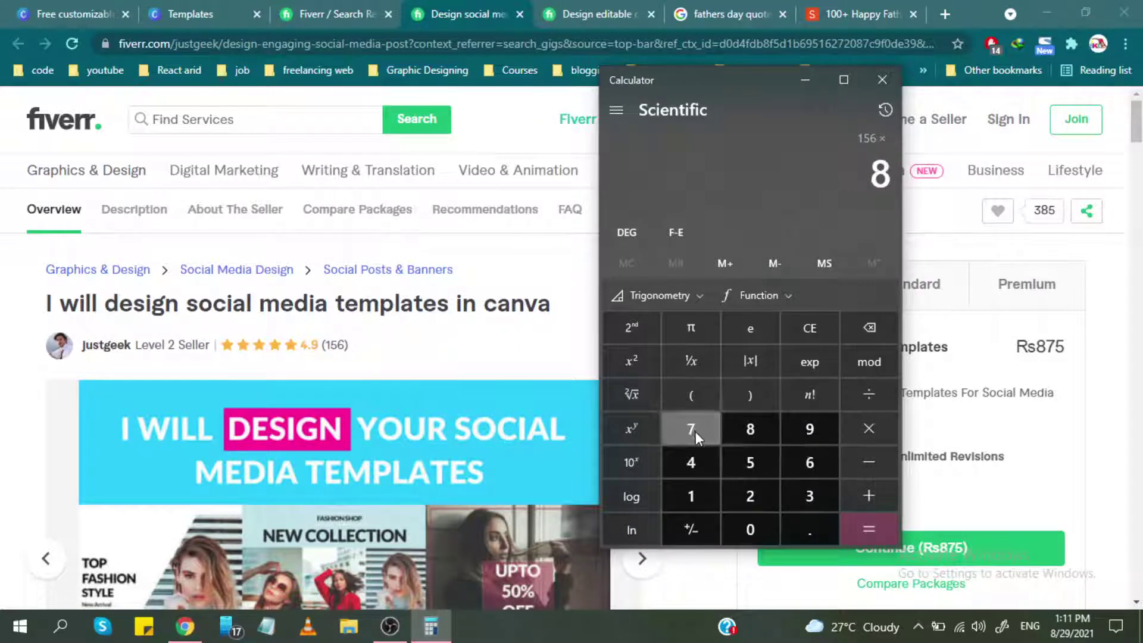
click(694, 430)
click(748, 462)
click(859, 530)
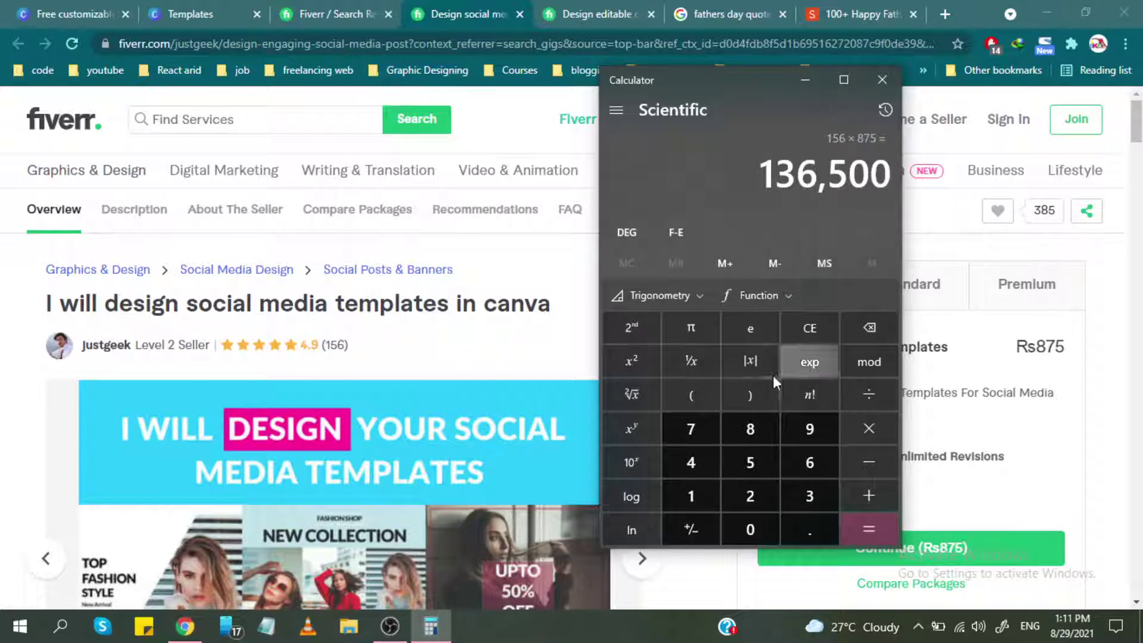
click(792, 339)
click(806, 80)
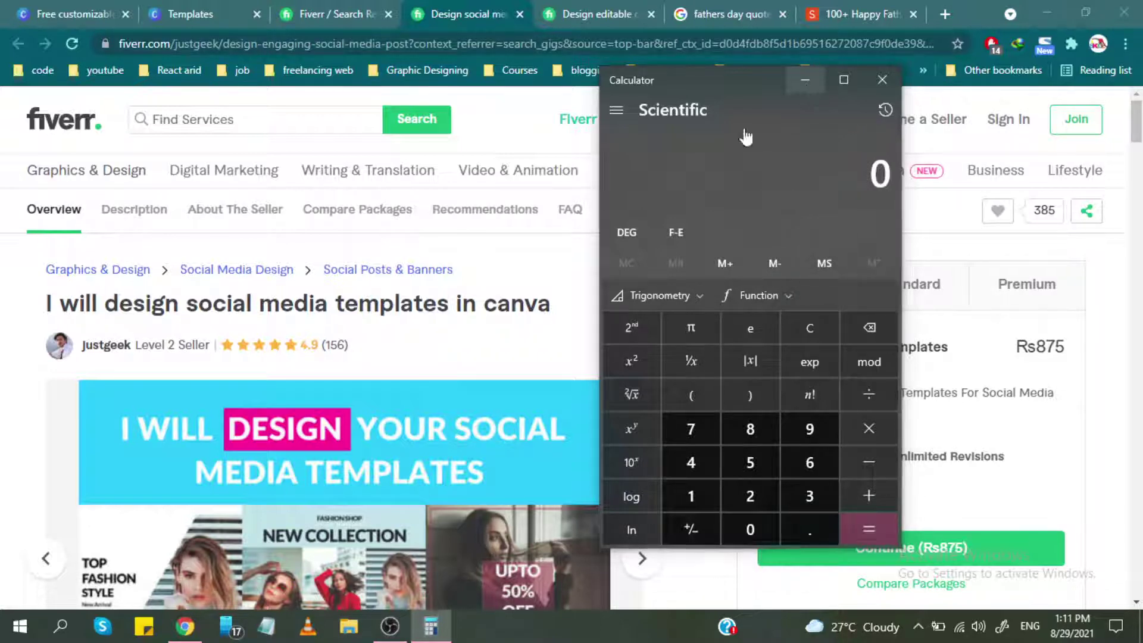
scroll(474, 285, down, 2)
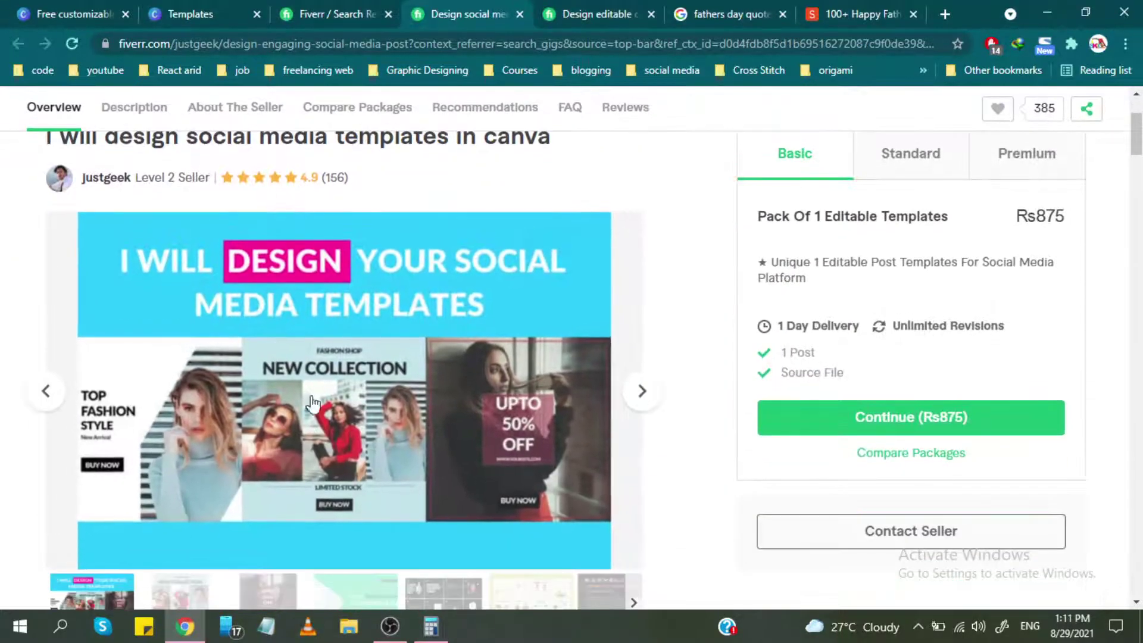
Click through the gig's NEW COLLECTION and UPTO 50% OFF sample images.
scroll(607, 308, down, 3)
scroll(607, 308, up, 1)
click(642, 307)
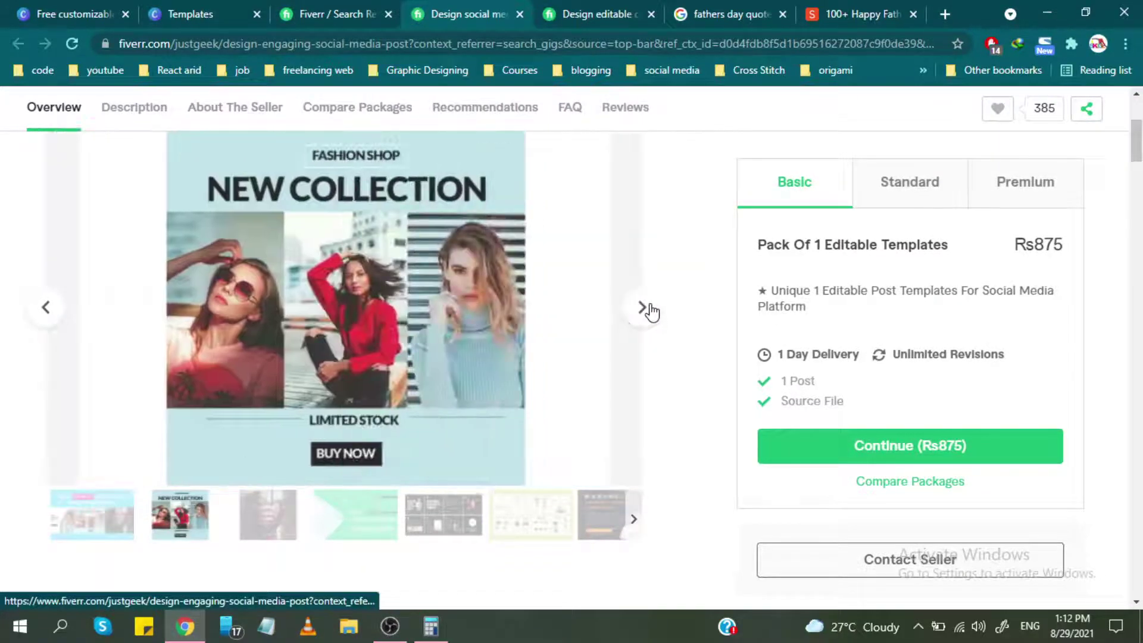
click(642, 307)
scroll(652, 310, up, 1)
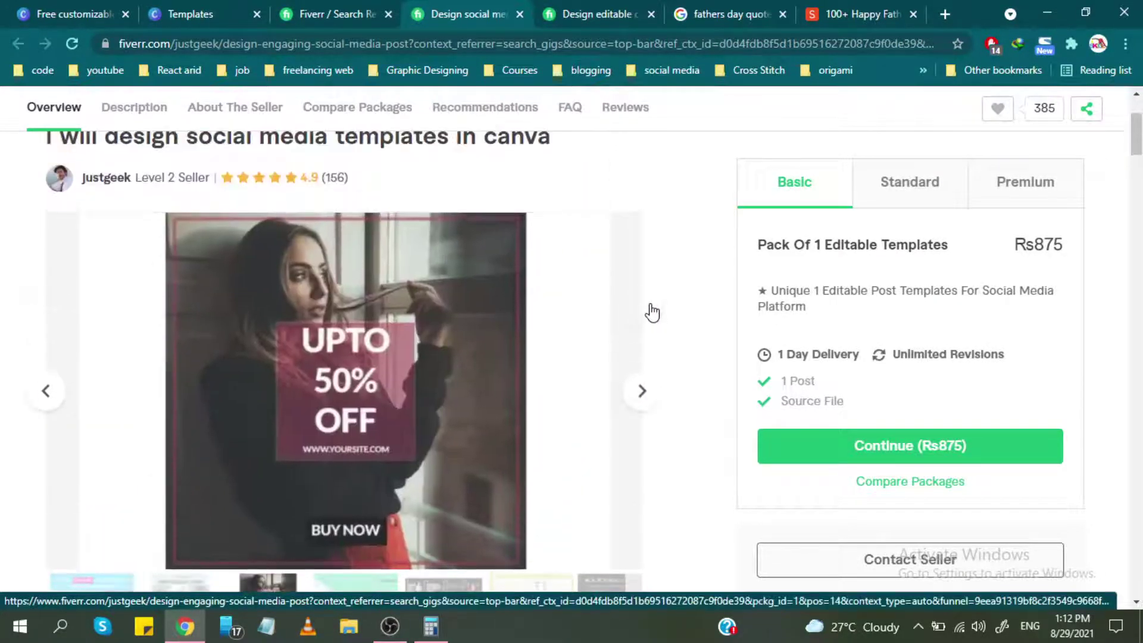
scroll(654, 310, up, 1)
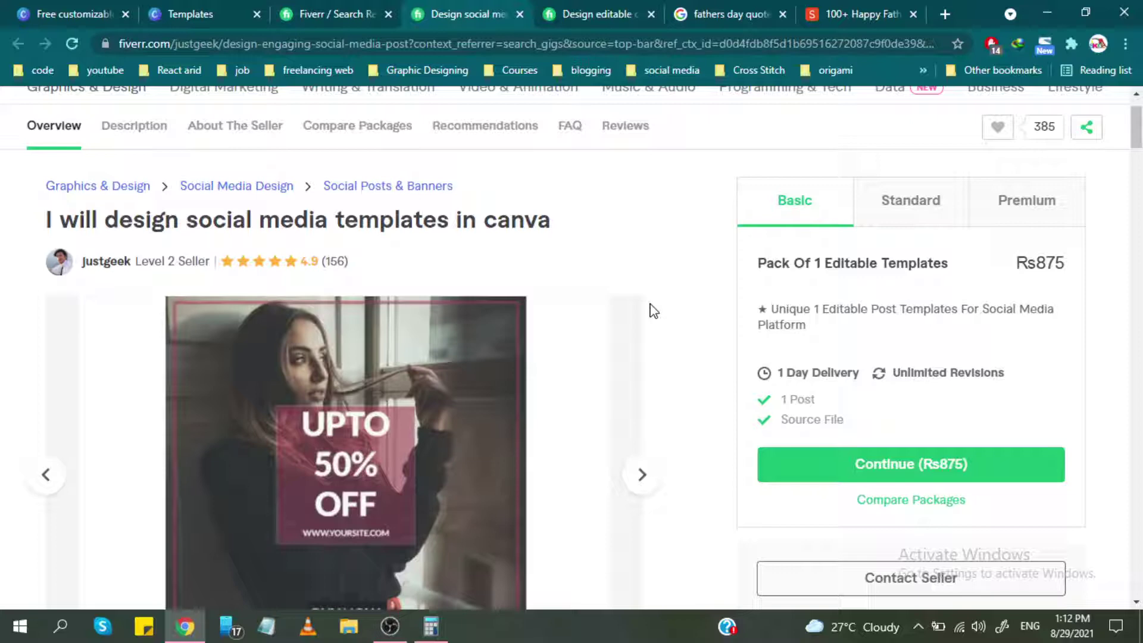
Scroll down to review the Compare Packages prices, then close the social media post gig.
scroll(685, 305, down, 1)
scroll(686, 305, down, 3)
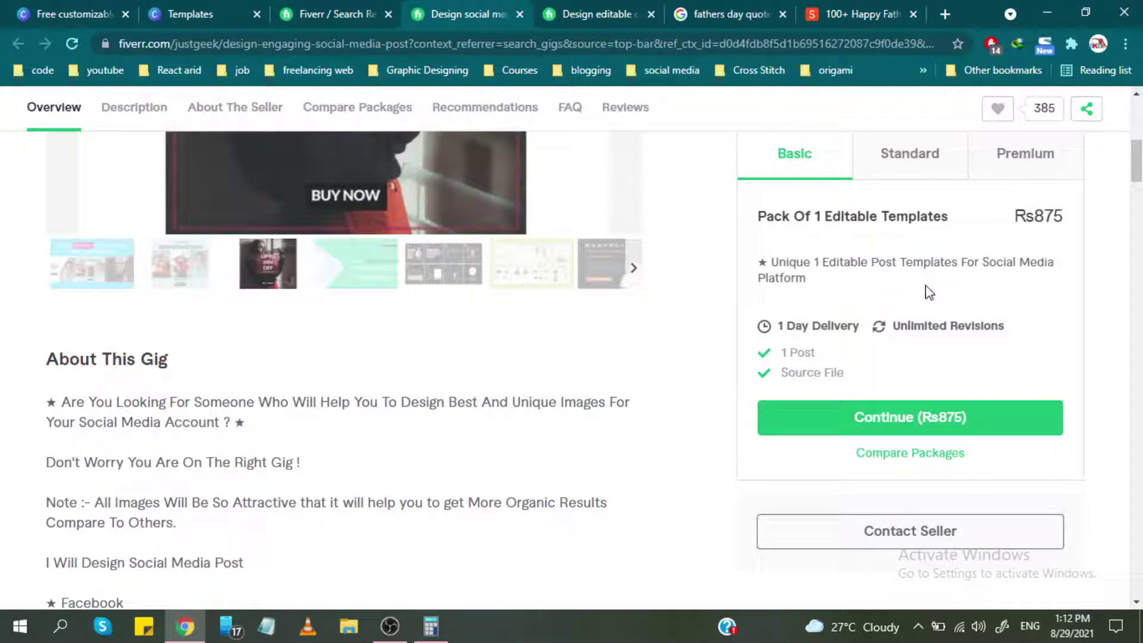
scroll(929, 292, down, 2)
scroll(705, 365, down, 4)
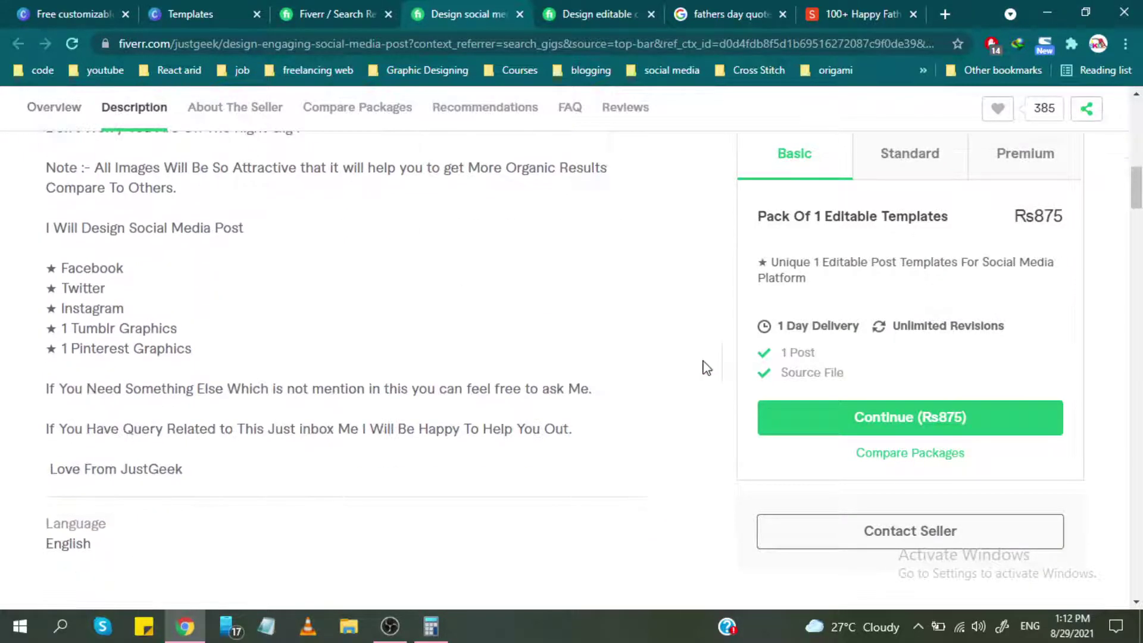
scroll(618, 388, down, 3)
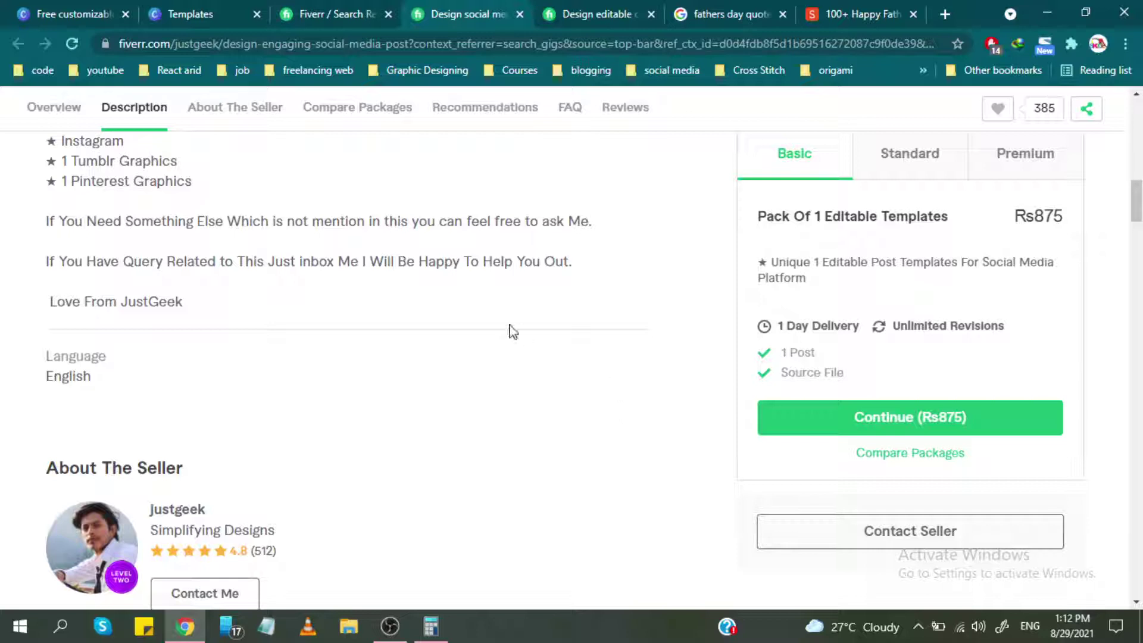
scroll(580, 328, up, 2)
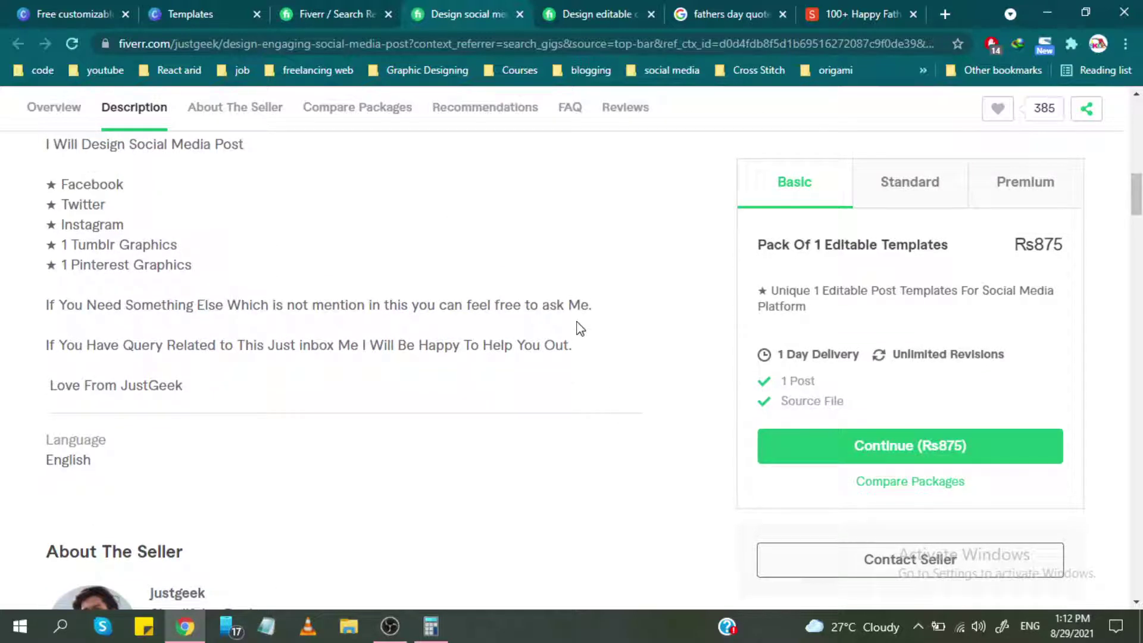
scroll(568, 342, down, 5)
scroll(568, 345, down, 5)
scroll(569, 345, down, 7)
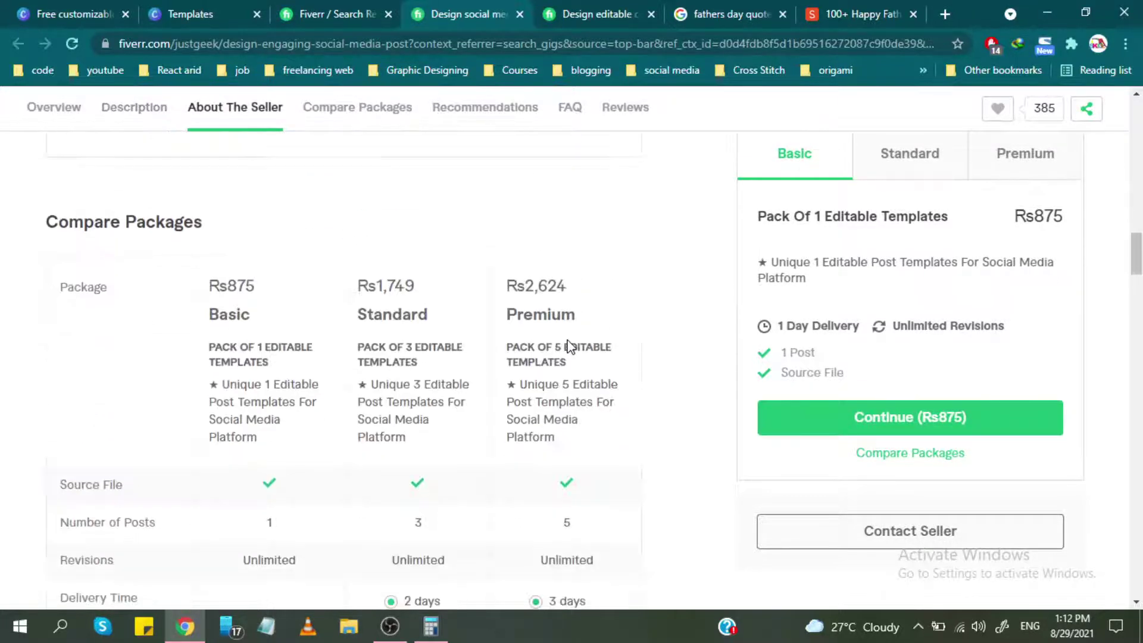
scroll(571, 346, down, 7)
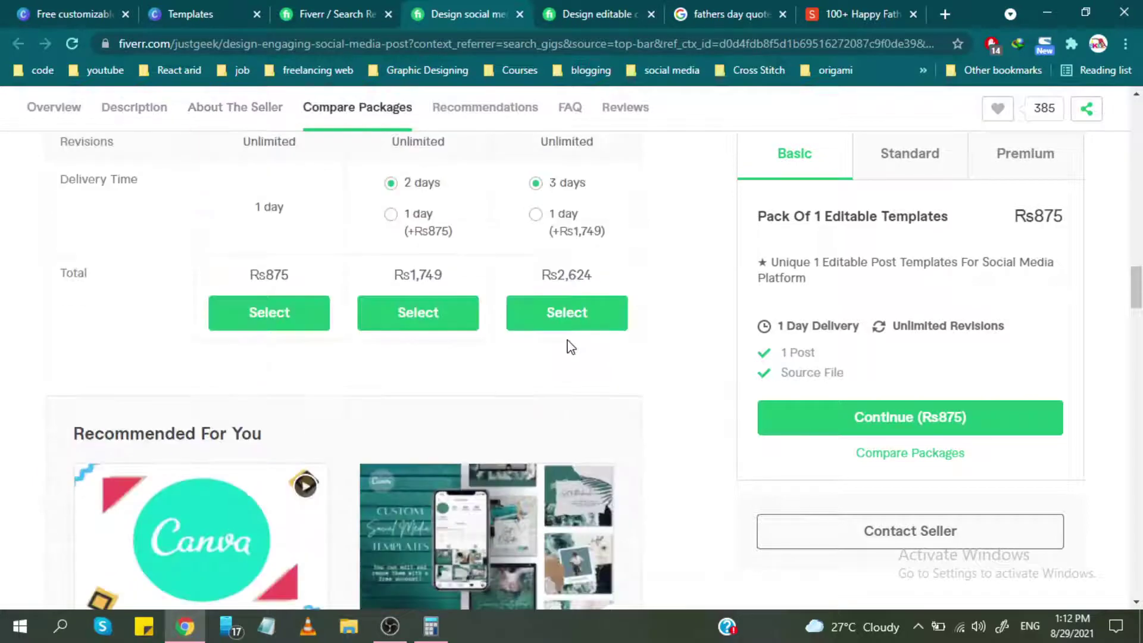
click(519, 14)
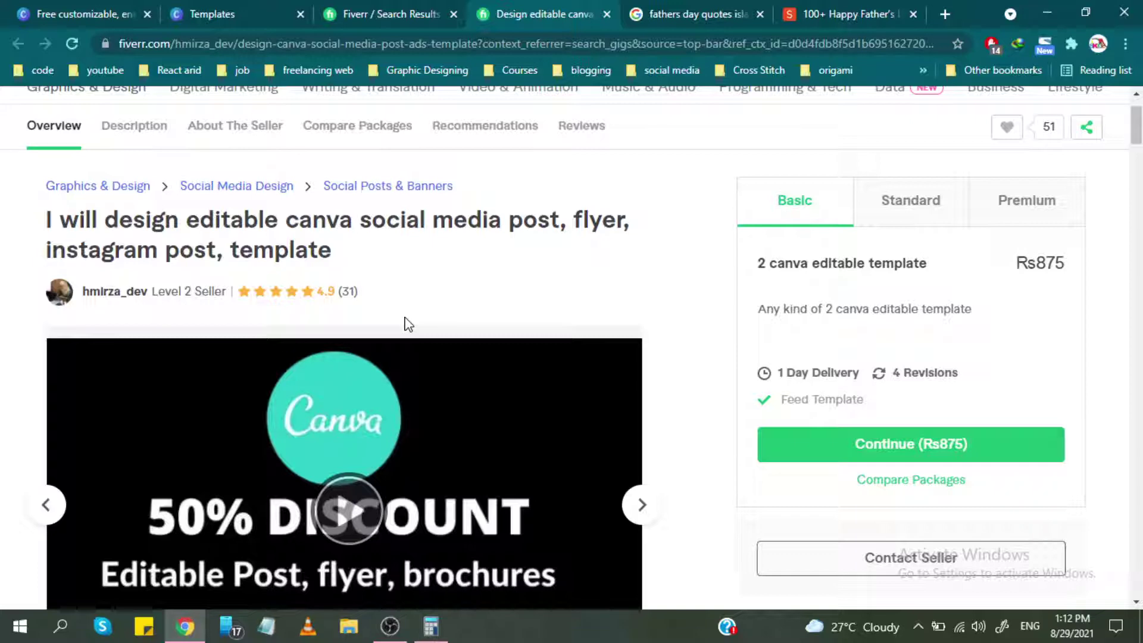
Play the editable Canva gig's preview video and advance its images to Produkt Name.
scroll(682, 320, down, 1)
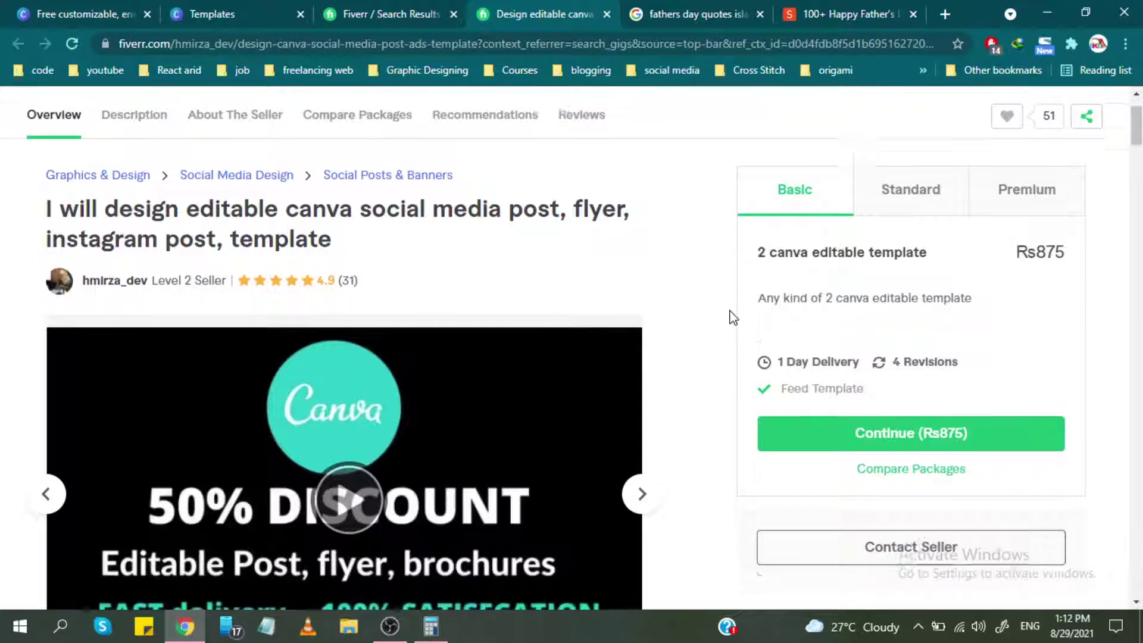
scroll(727, 305, down, 1)
scroll(595, 292, down, 2)
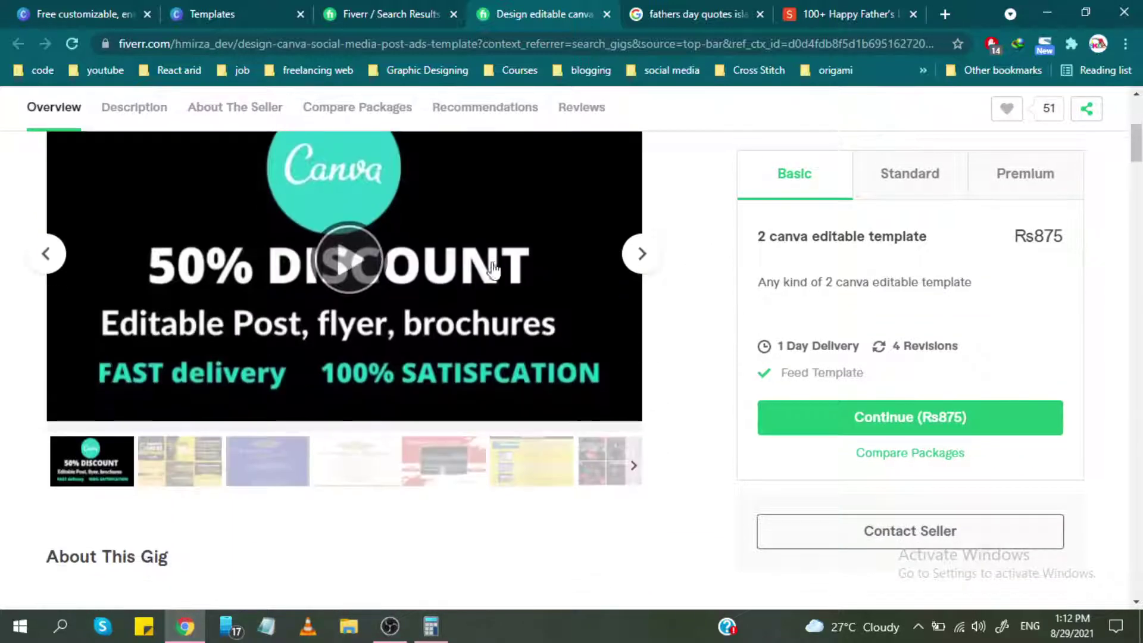
click(335, 268)
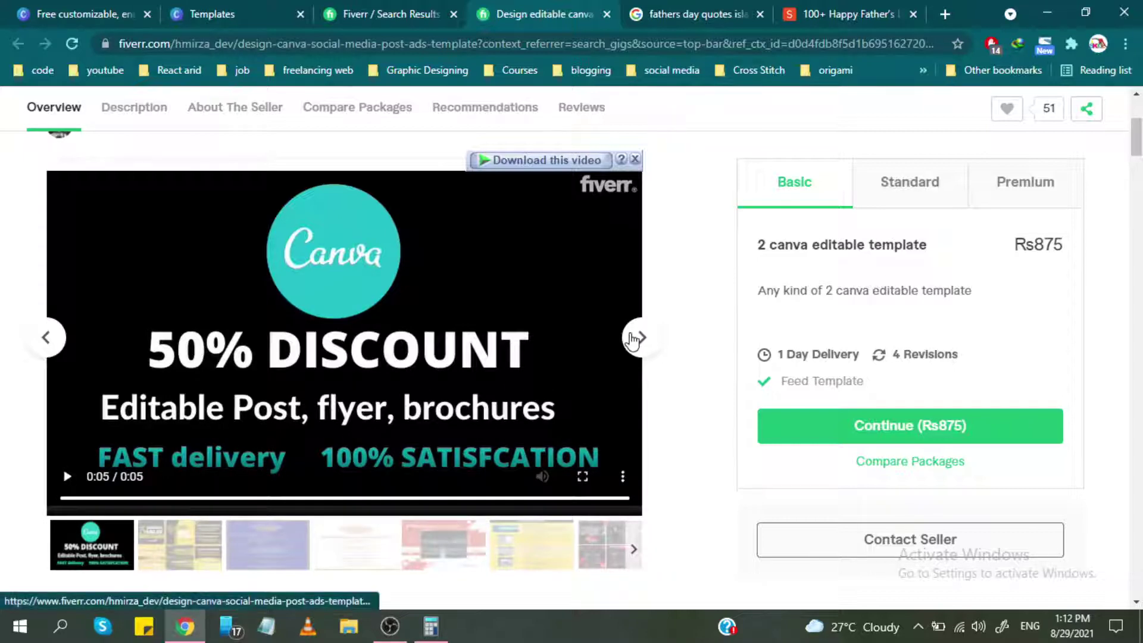
click(634, 339)
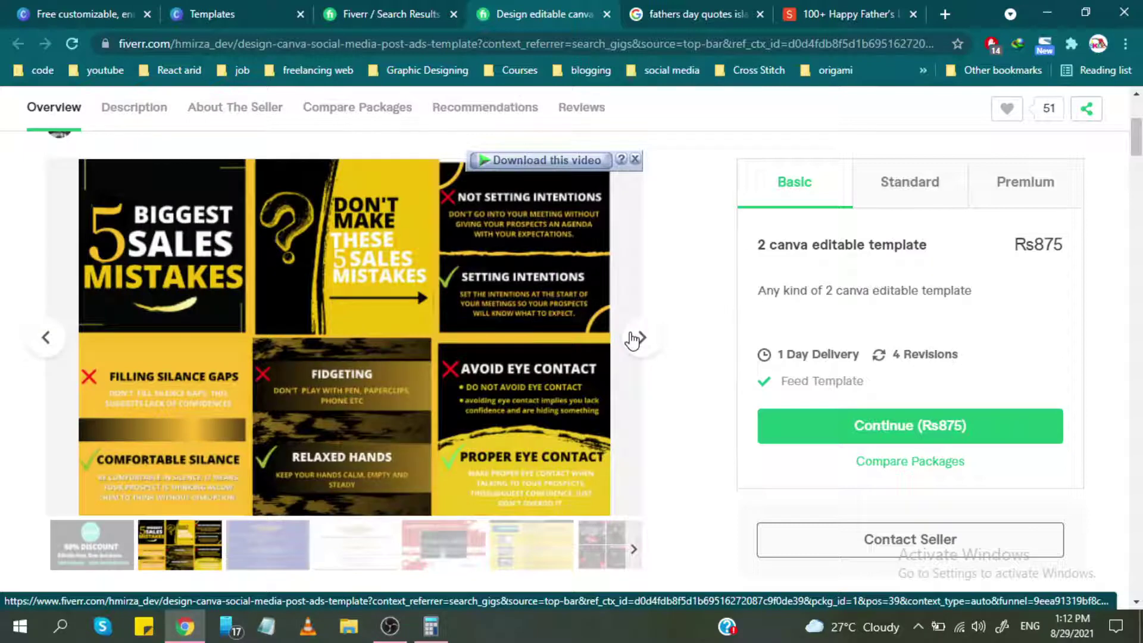
click(635, 338)
click(635, 338)
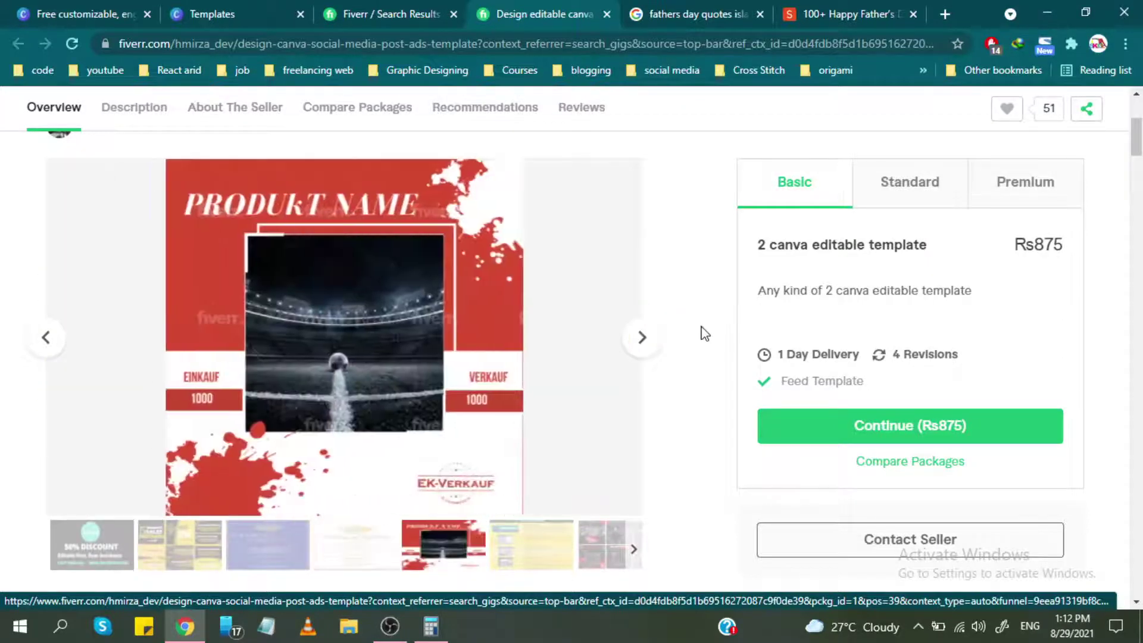
Scroll through the gig description, then close the editable Canva gig.
scroll(705, 333, down, 2)
scroll(705, 334, up, 3)
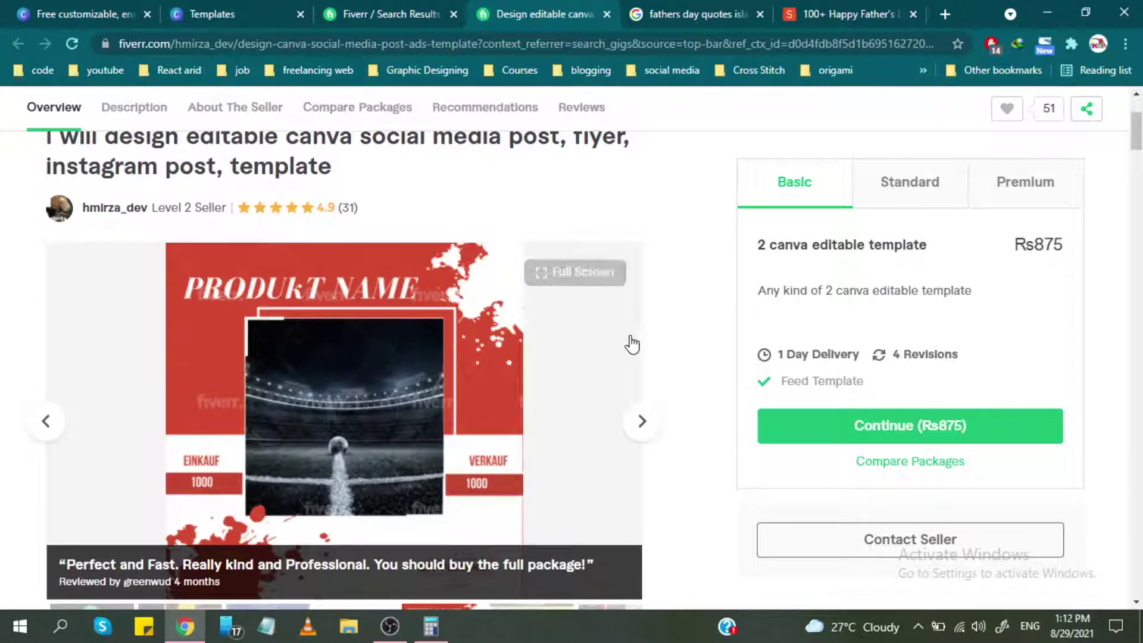
scroll(655, 357, down, 5)
scroll(685, 369, down, 5)
scroll(689, 370, down, 5)
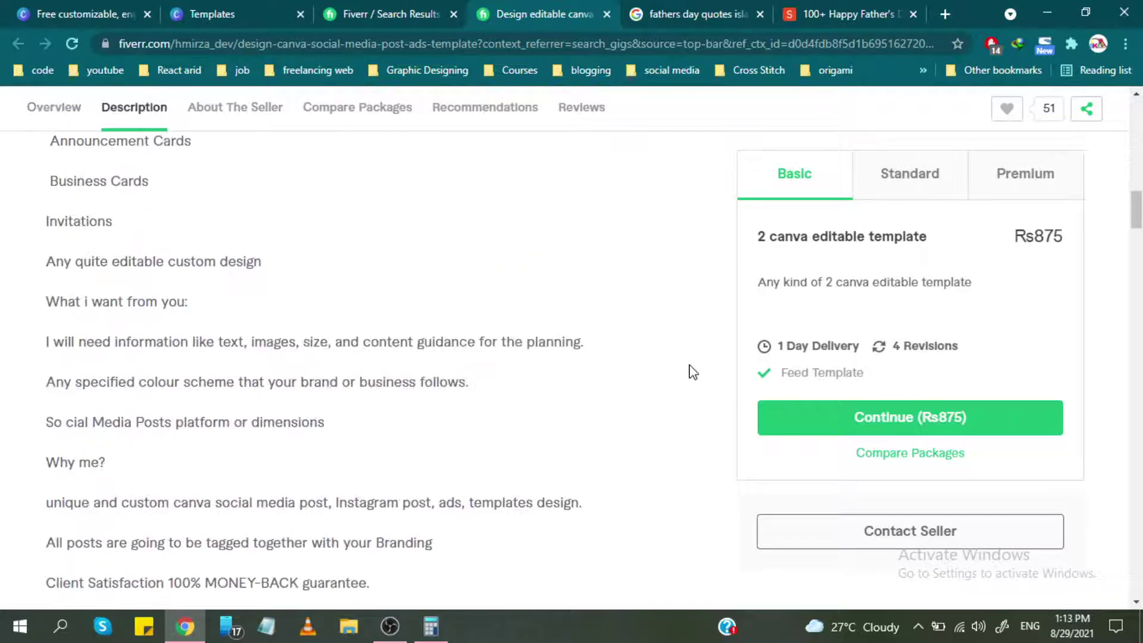
scroll(655, 387, up, 10)
scroll(653, 388, up, 8)
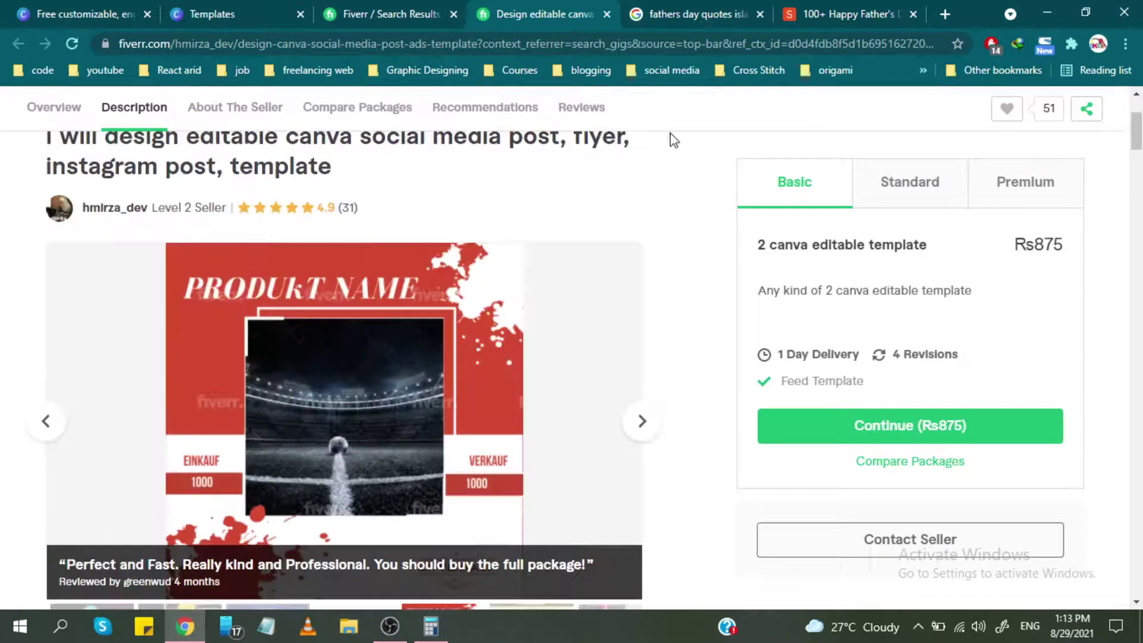
click(608, 15)
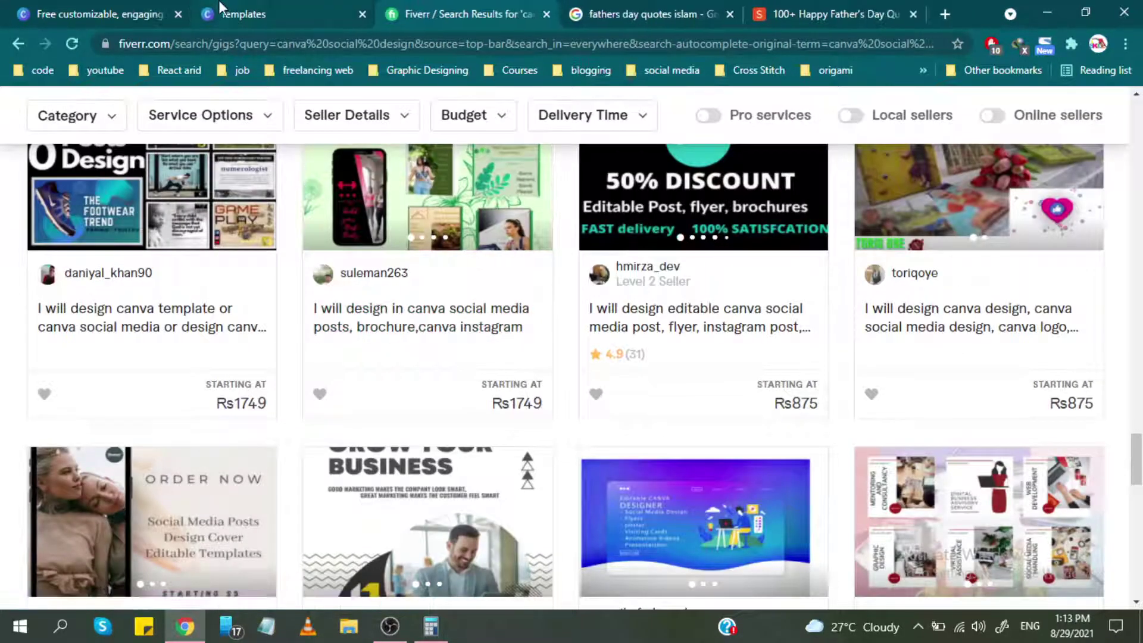
scroll(472, 338, down, 5)
Filter the Facebook post templates to the Quote theme.
click(291, 17)
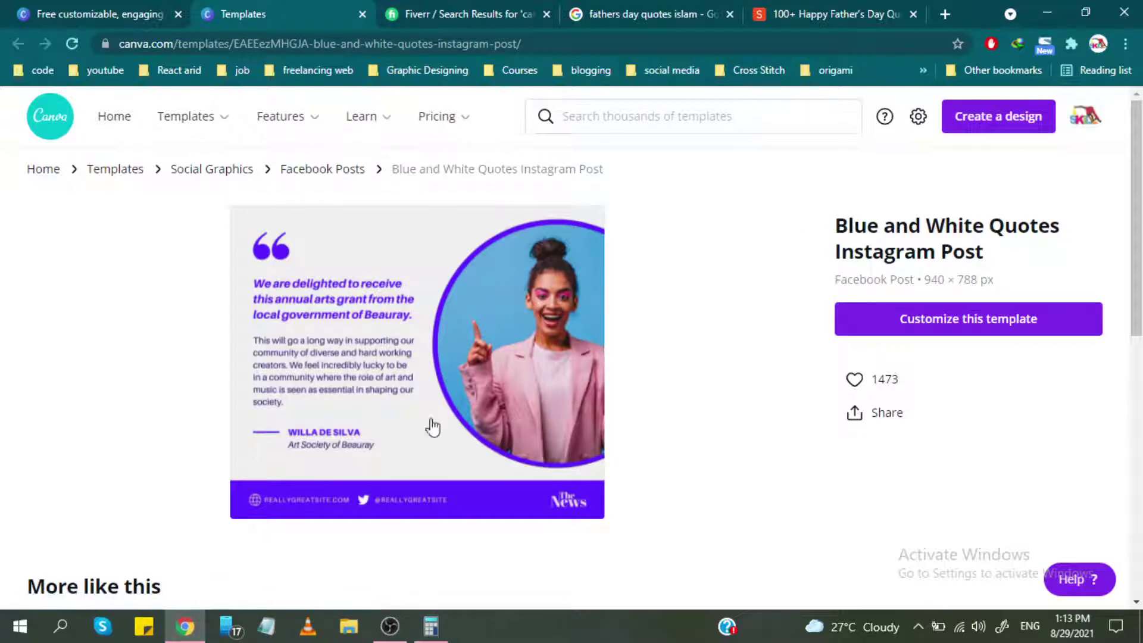
scroll(551, 322, down, 5)
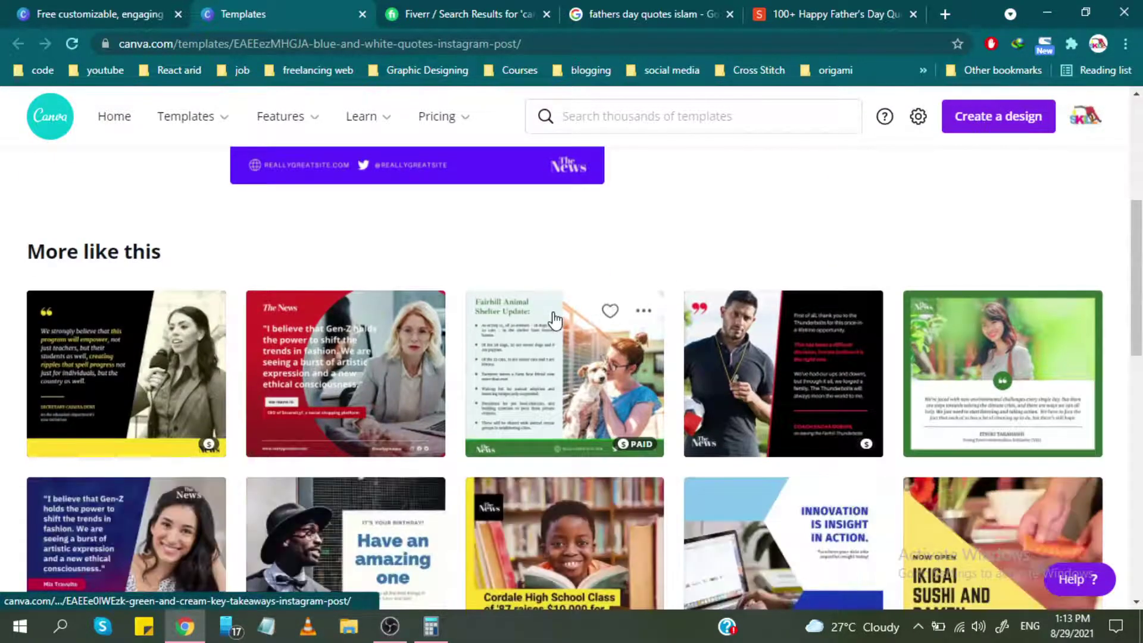
scroll(569, 428, up, 4)
scroll(500, 307, up, 1)
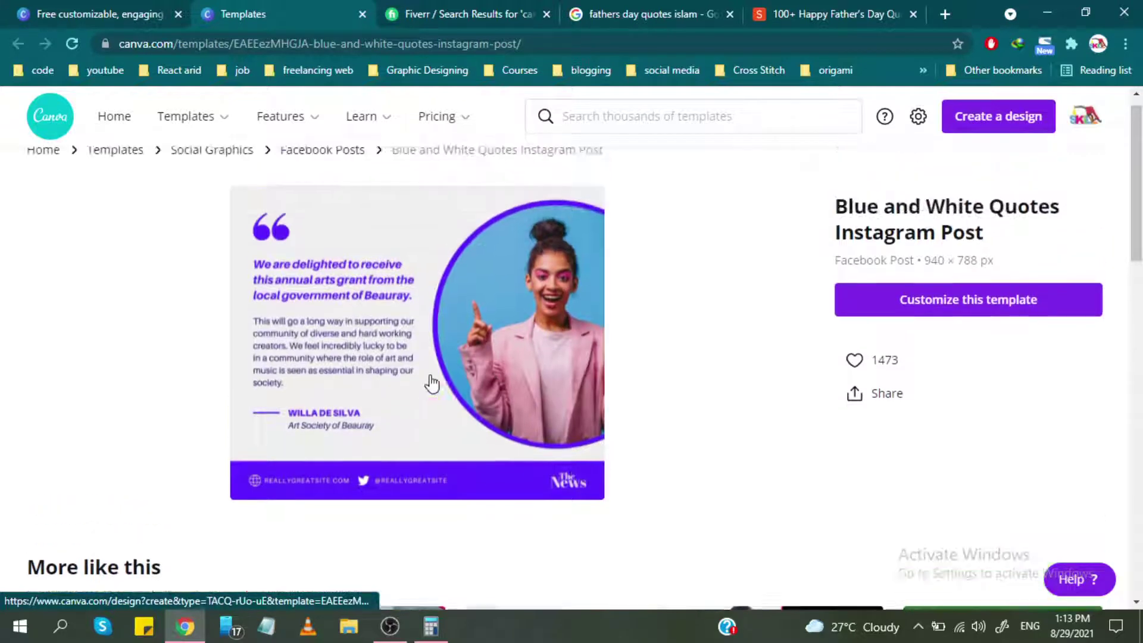
click(94, 3)
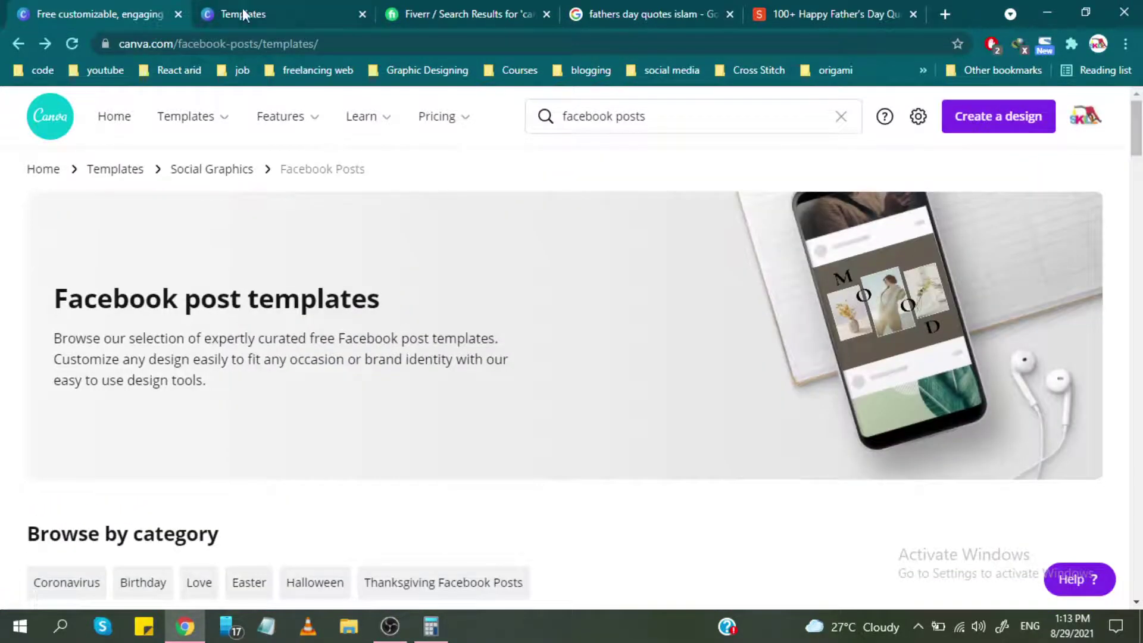
scroll(12, 381, down, 5)
scroll(21, 387, down, 4)
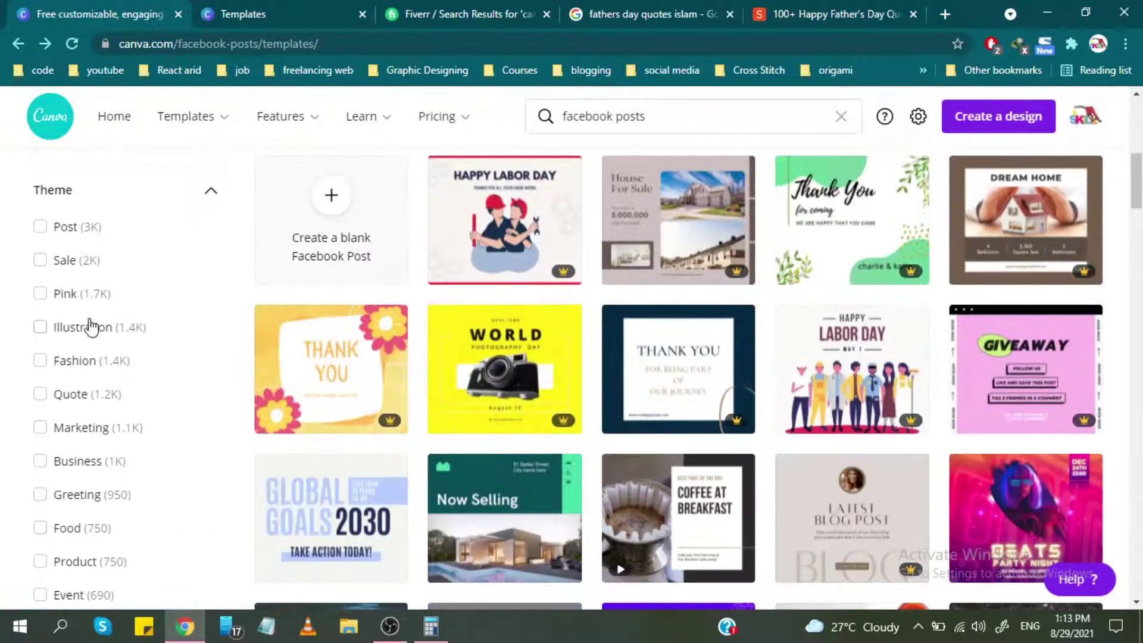
click(40, 394)
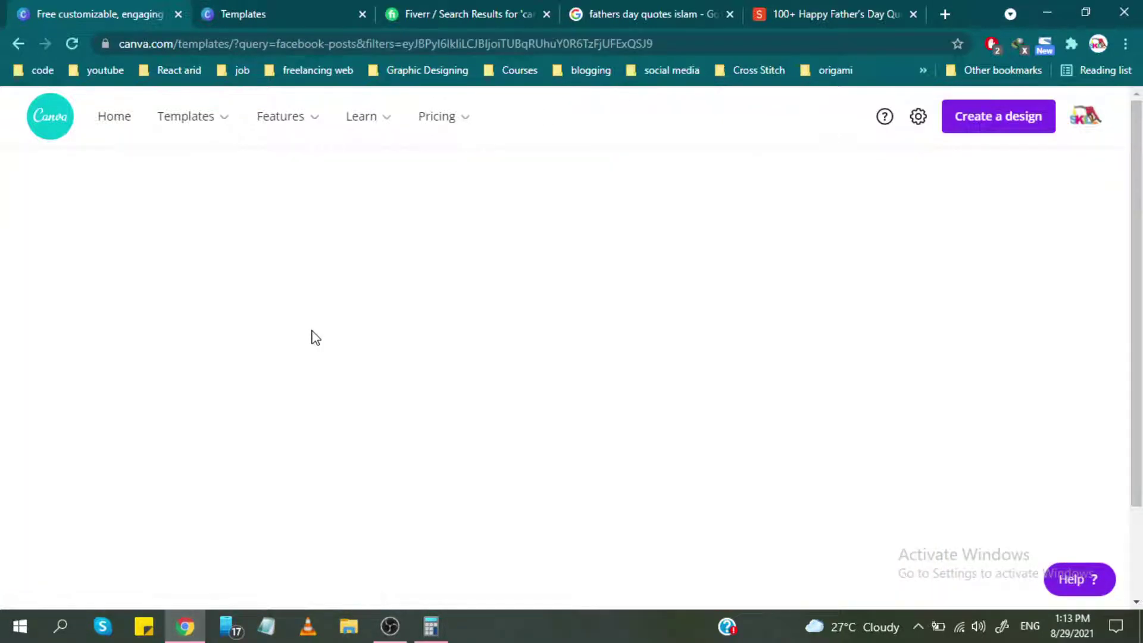
Browse the quote templates, then start a blank Facebook Post design.
scroll(310, 330, down, 7)
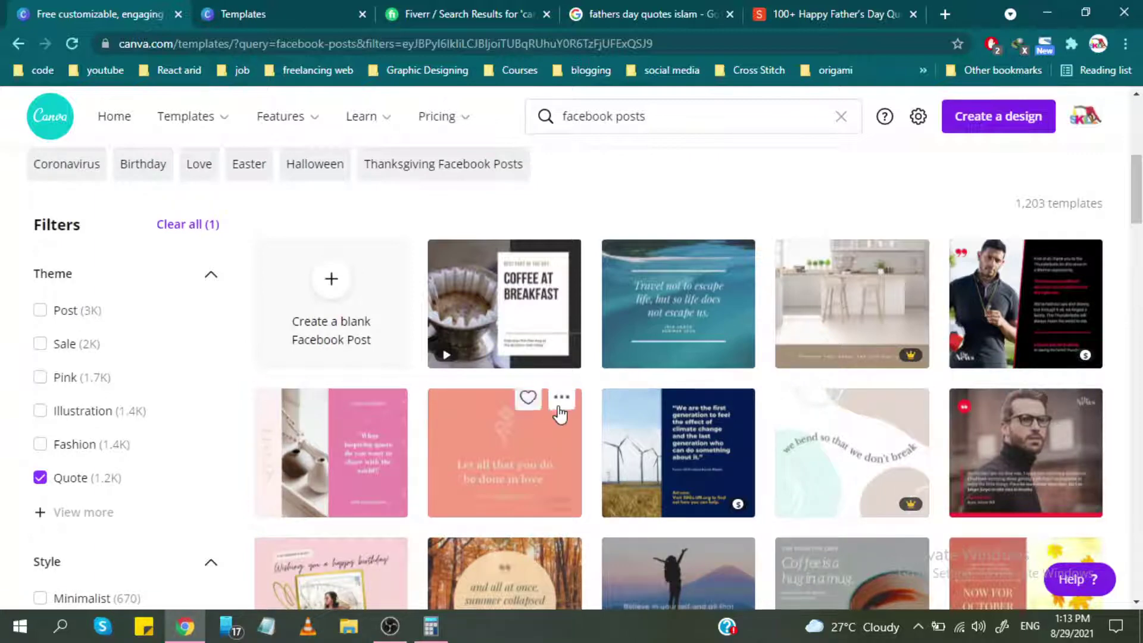
scroll(472, 351, down, 3)
scroll(434, 452, down, 5)
scroll(435, 447, up, 1)
scroll(435, 448, up, 1)
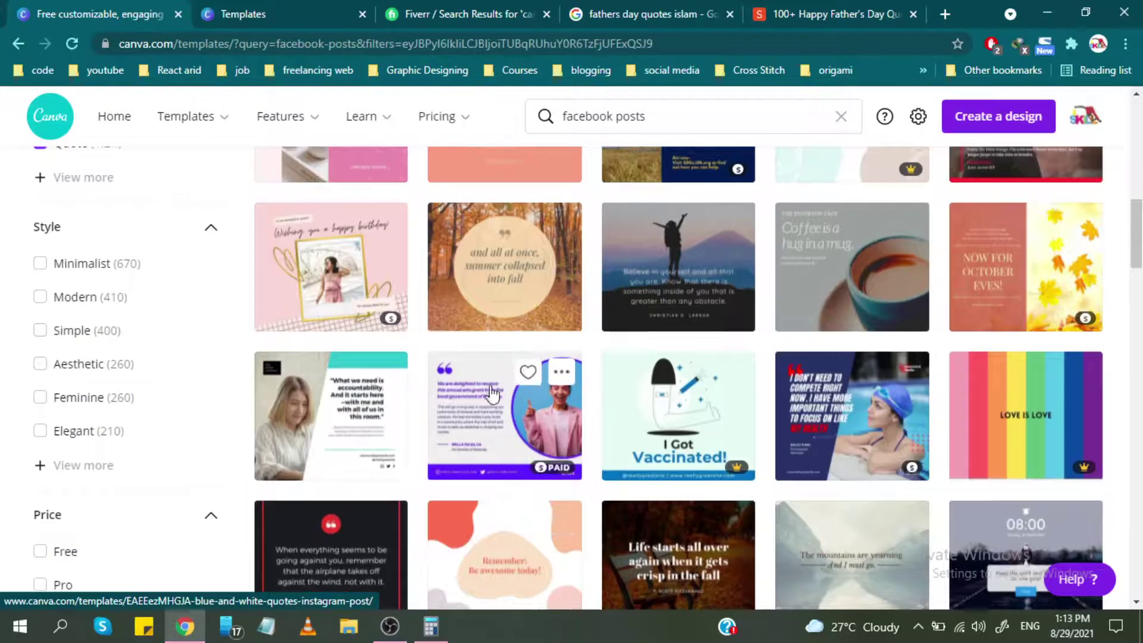
click(285, 2)
click(116, 3)
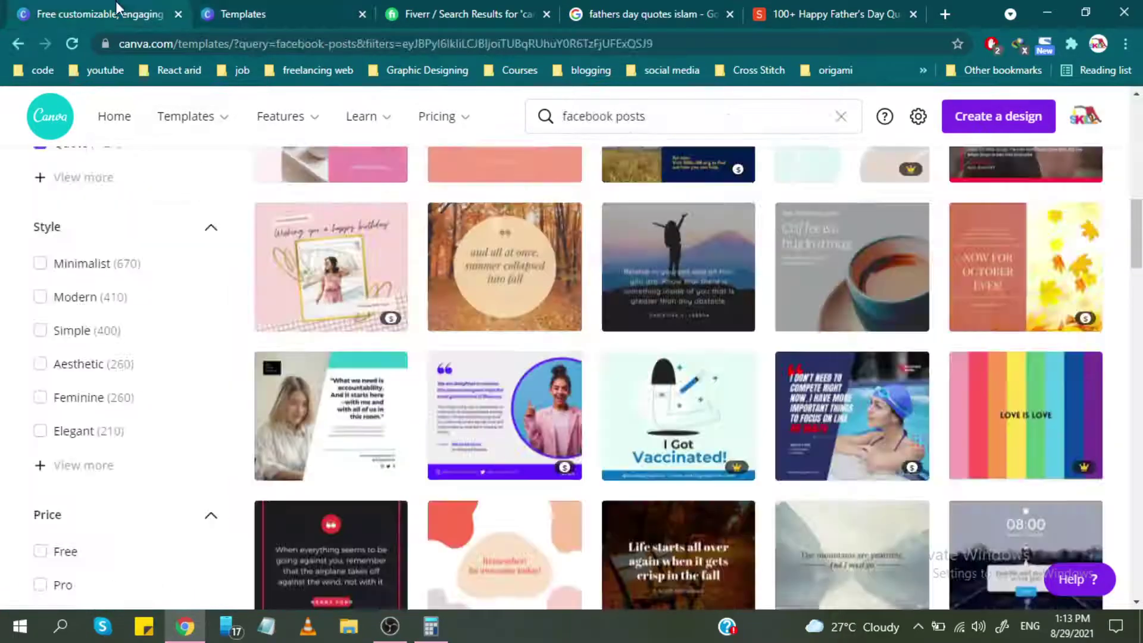
scroll(222, 274, up, 7)
scroll(417, 268, down, 5)
scroll(369, 417, up, 3)
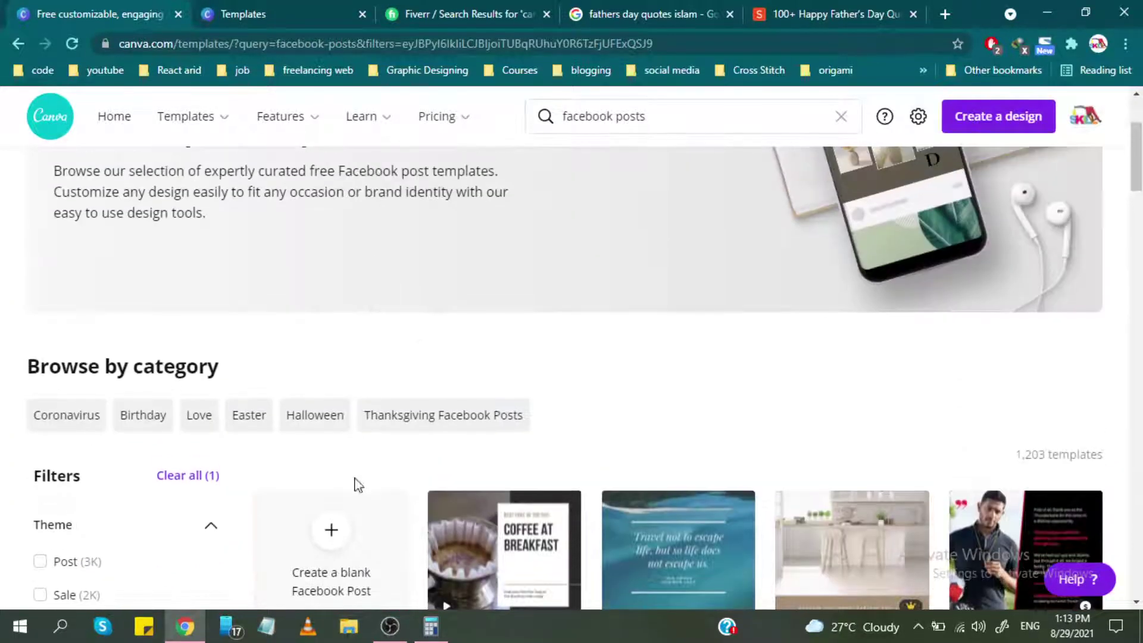
click(319, 545)
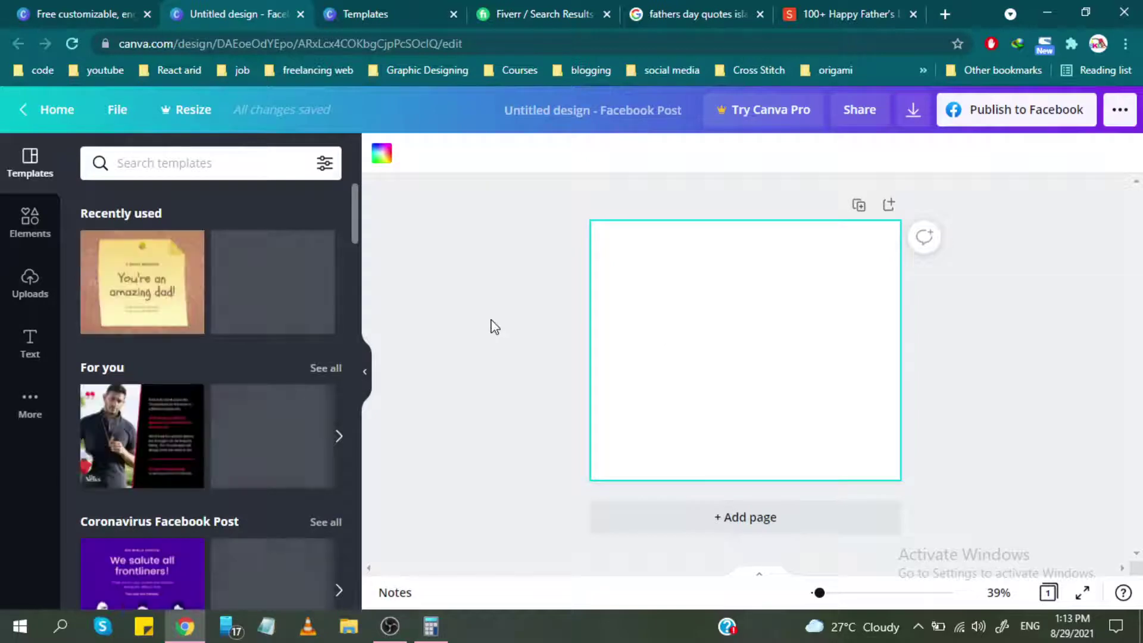
Add a circle from Elements' Lines & Shapes and move it to the top-right.
click(33, 236)
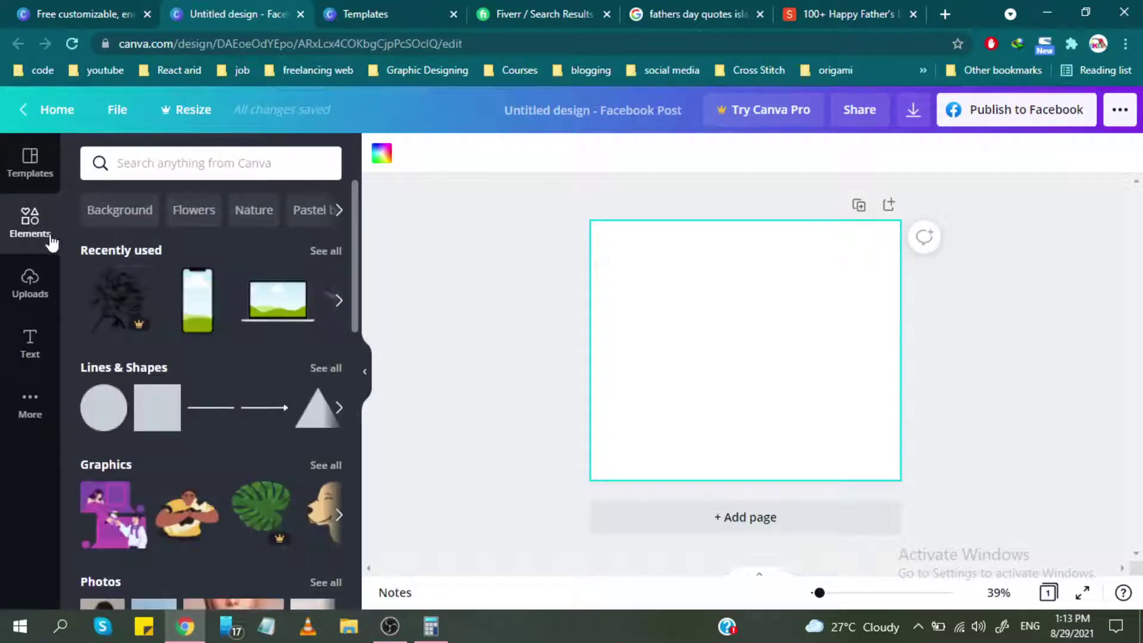
click(95, 410)
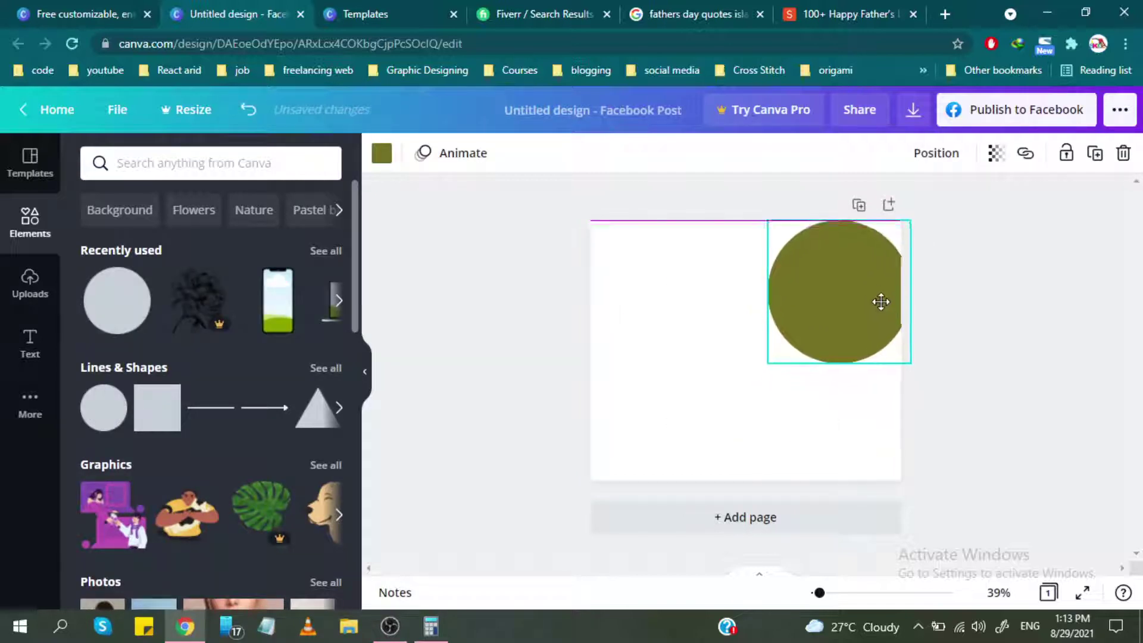
drag(805, 359, 902, 301)
mouse_move(848, 366)
mouse_down()
mouse_move(827, 435)
mouse_move(868, 352)
mouse_up()
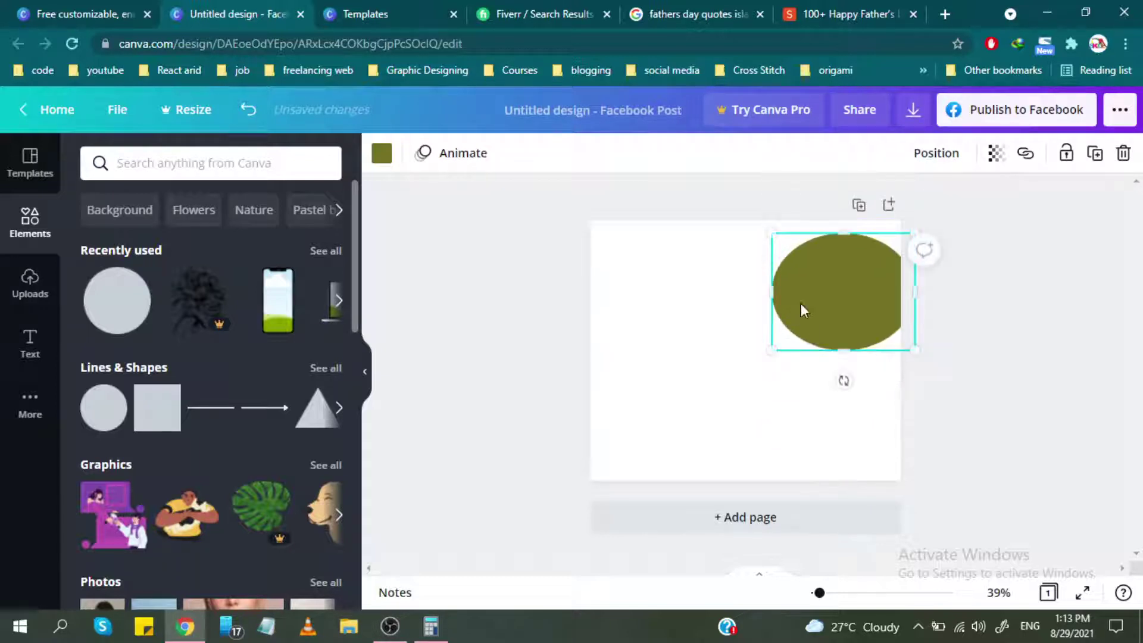
key(ctrl+z)
Enlarge the circle to 706 × 706 against the right edge, partly off the page.
drag(777, 367, 702, 414)
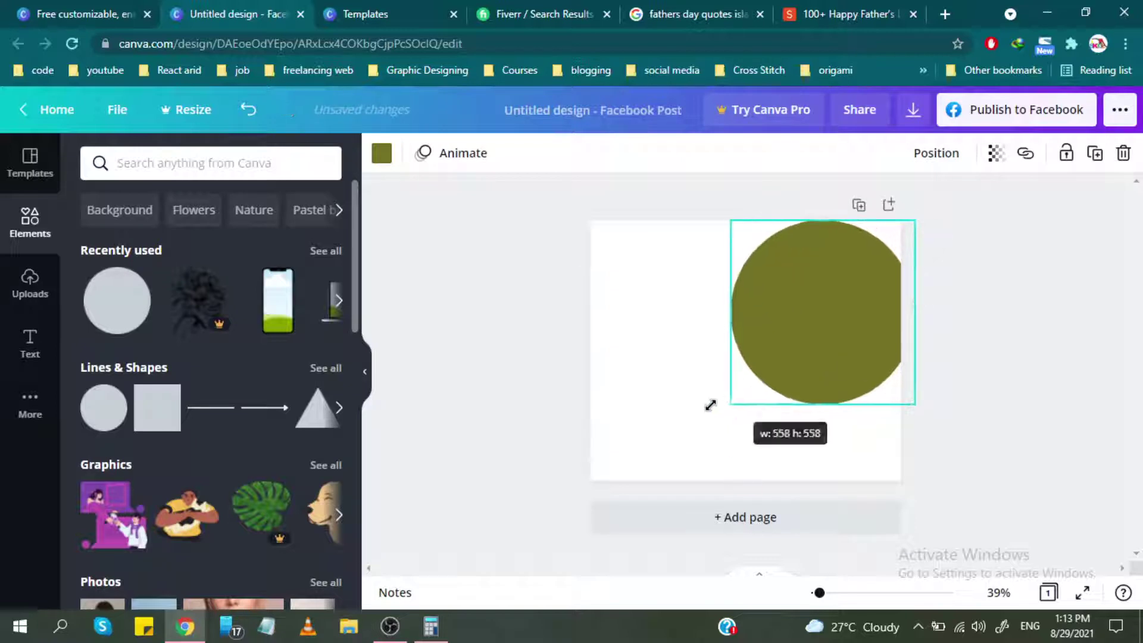
mouse_move(829, 345)
mouse_down()
mouse_move(879, 365)
mouse_move(870, 365)
mouse_up()
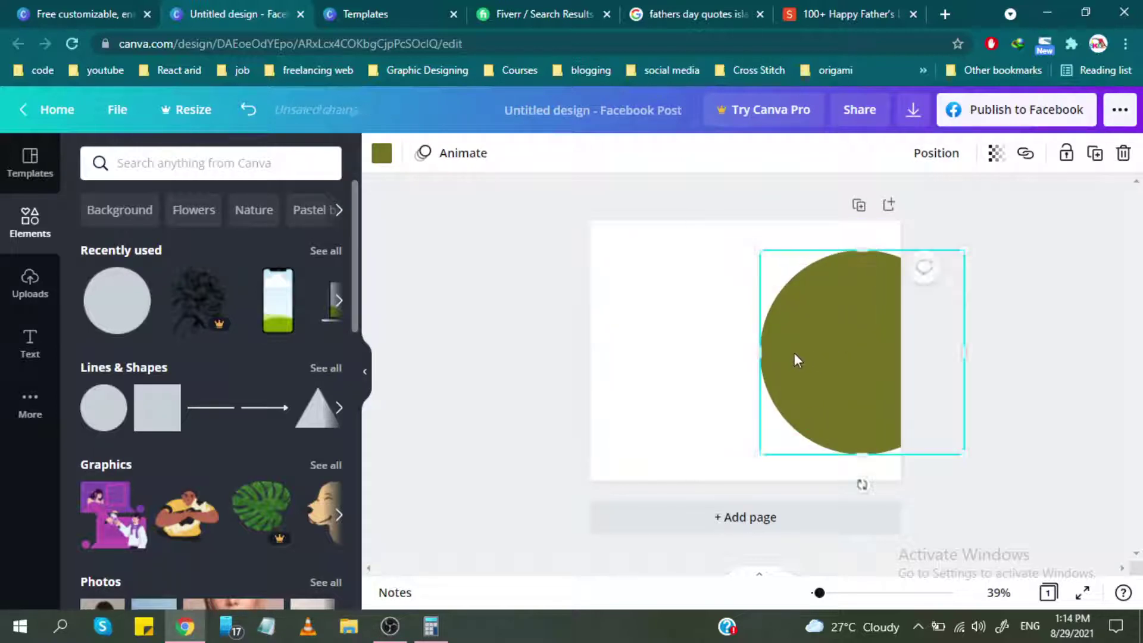
drag(764, 352, 748, 343)
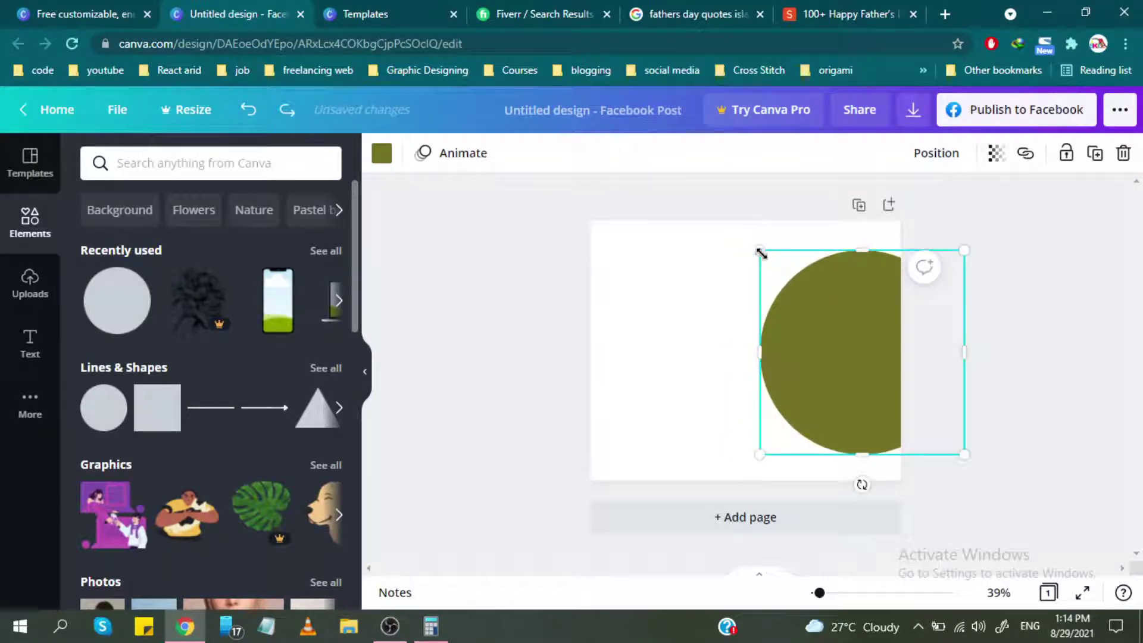
drag(760, 252, 751, 239)
click(730, 339)
click(870, 347)
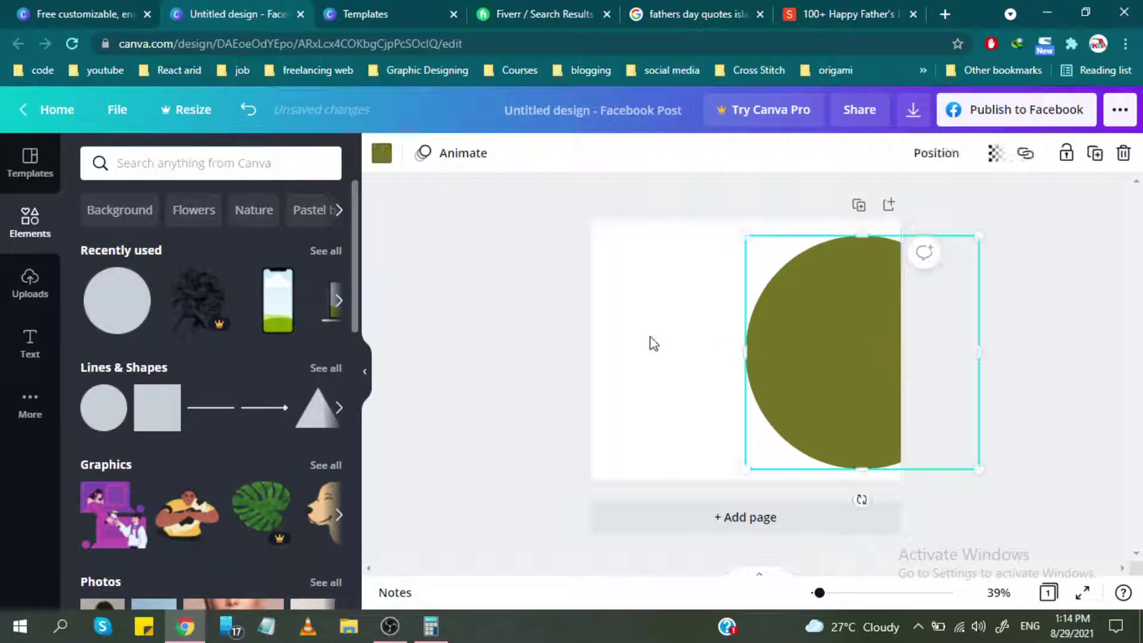
mouse_move(806, 352)
mouse_down()
mouse_move(816, 345)
mouse_move(807, 349)
mouse_up()
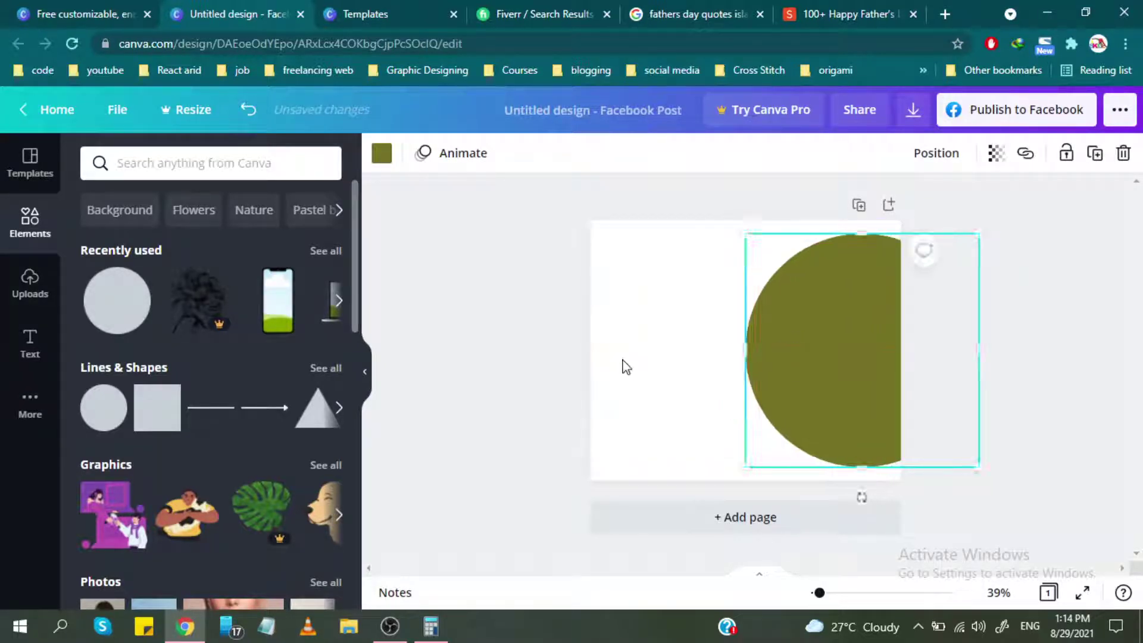
click(626, 366)
Search Elements for Frames and add a circle photo frame.
scroll(166, 365, down, 5)
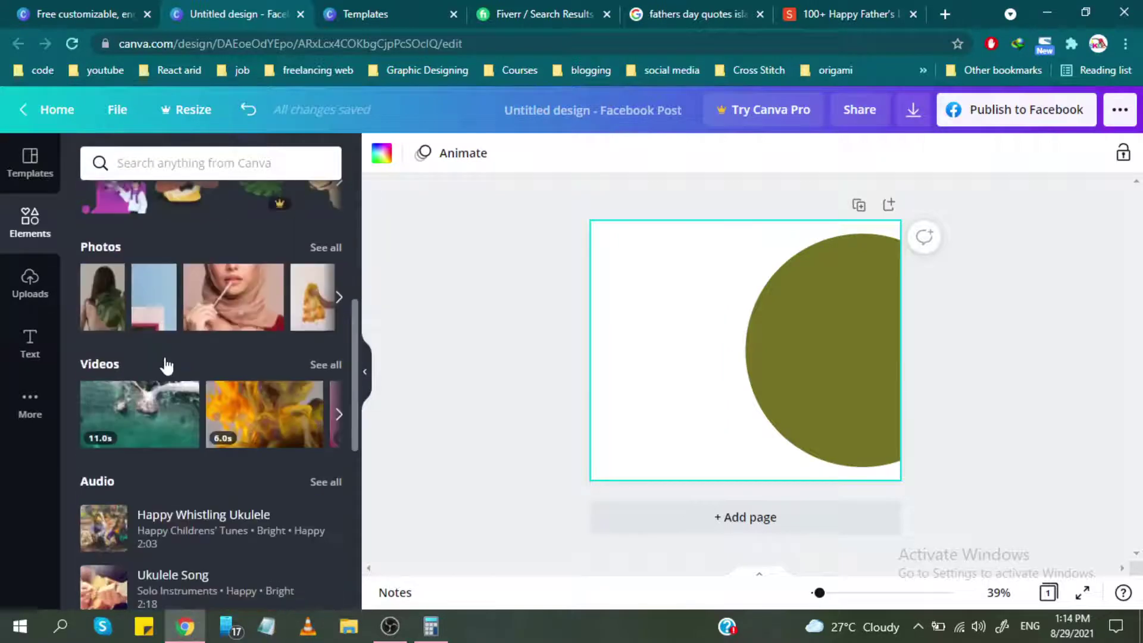
scroll(168, 370, up, 5)
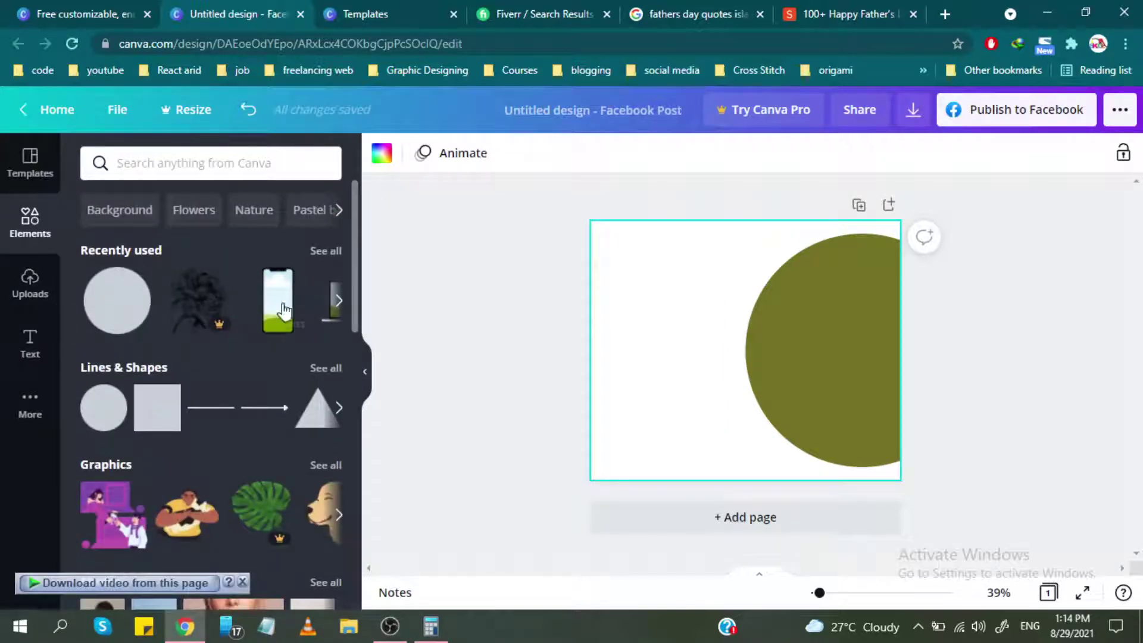
click(338, 301)
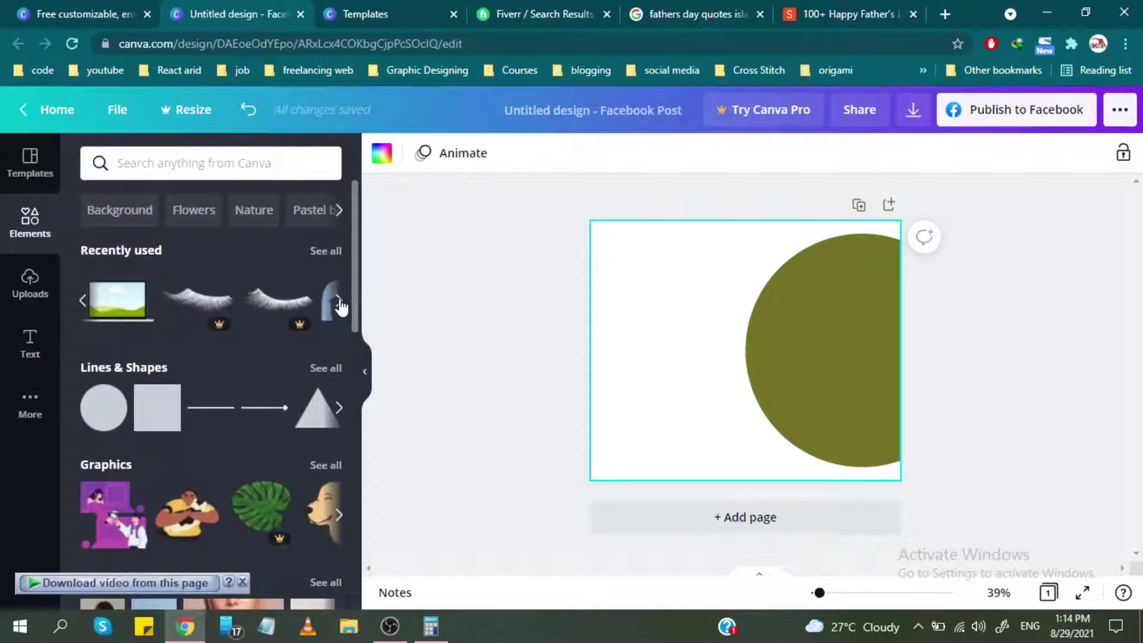
click(229, 171)
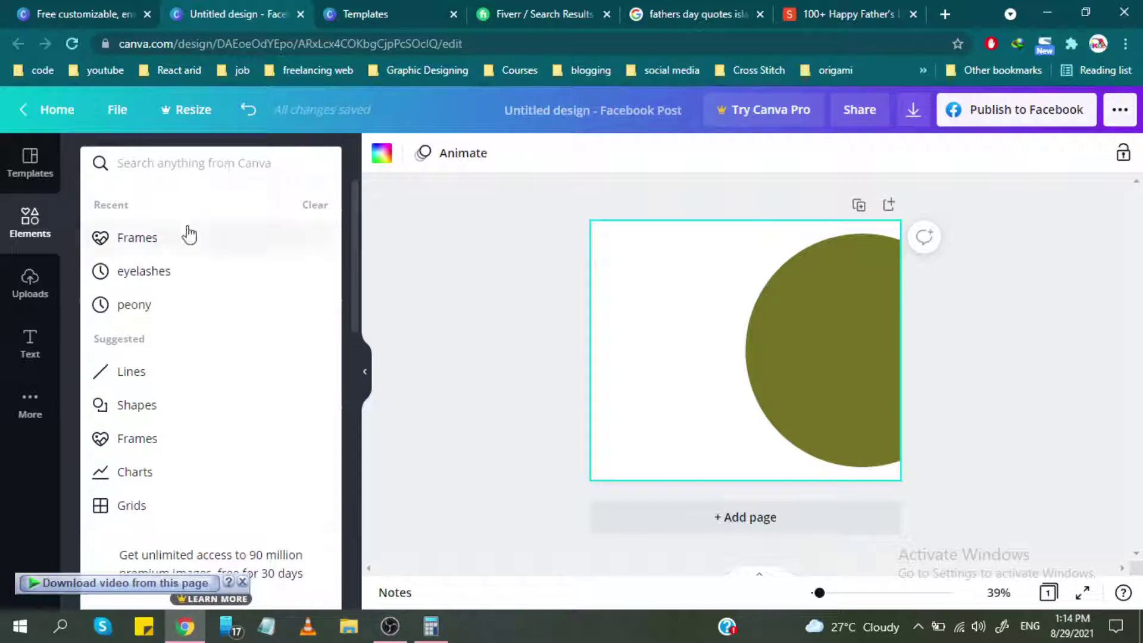
click(183, 237)
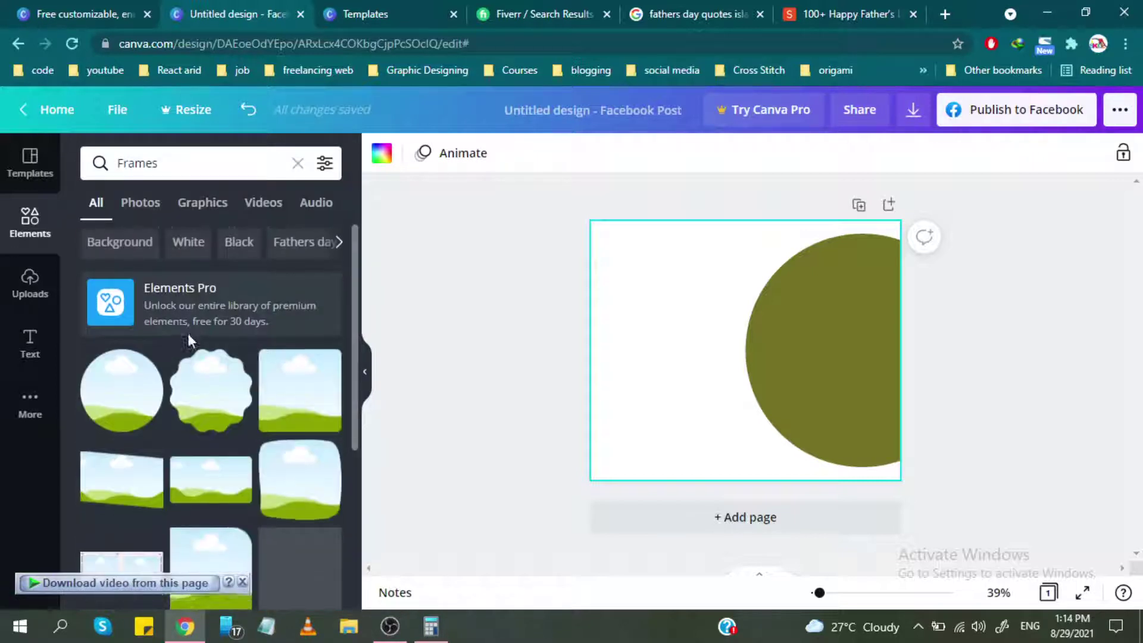
scroll(149, 322, down, 2)
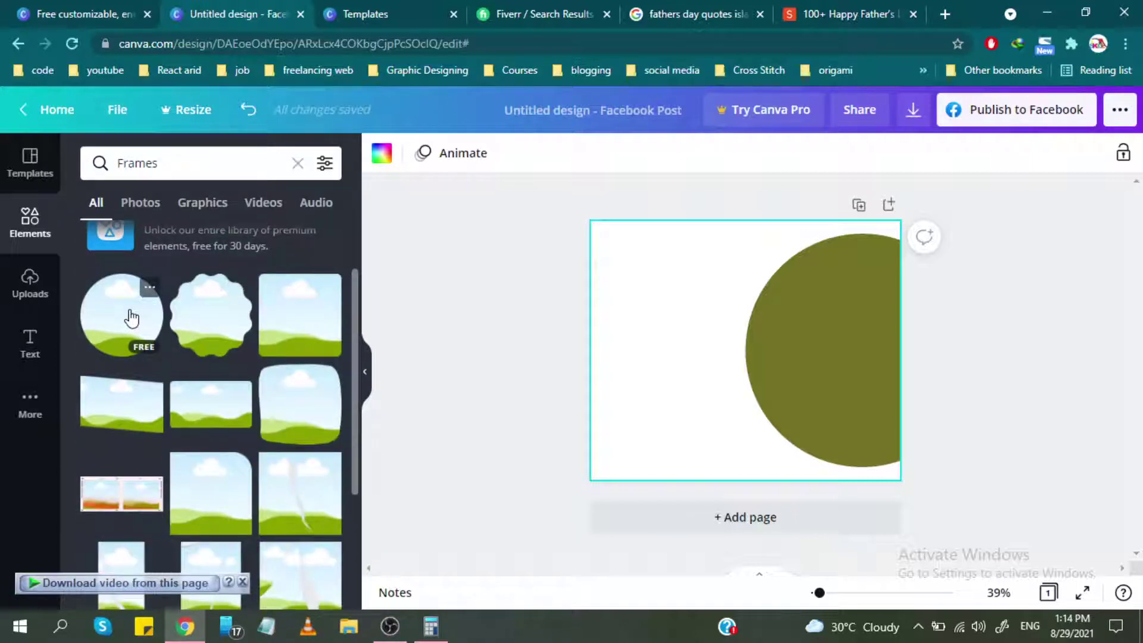
click(131, 318)
Resize the circle frame to 677 × 677 and align it over the olive circle.
mouse_move(779, 350)
mouse_down()
mouse_move(900, 306)
mouse_move(905, 343)
mouse_up()
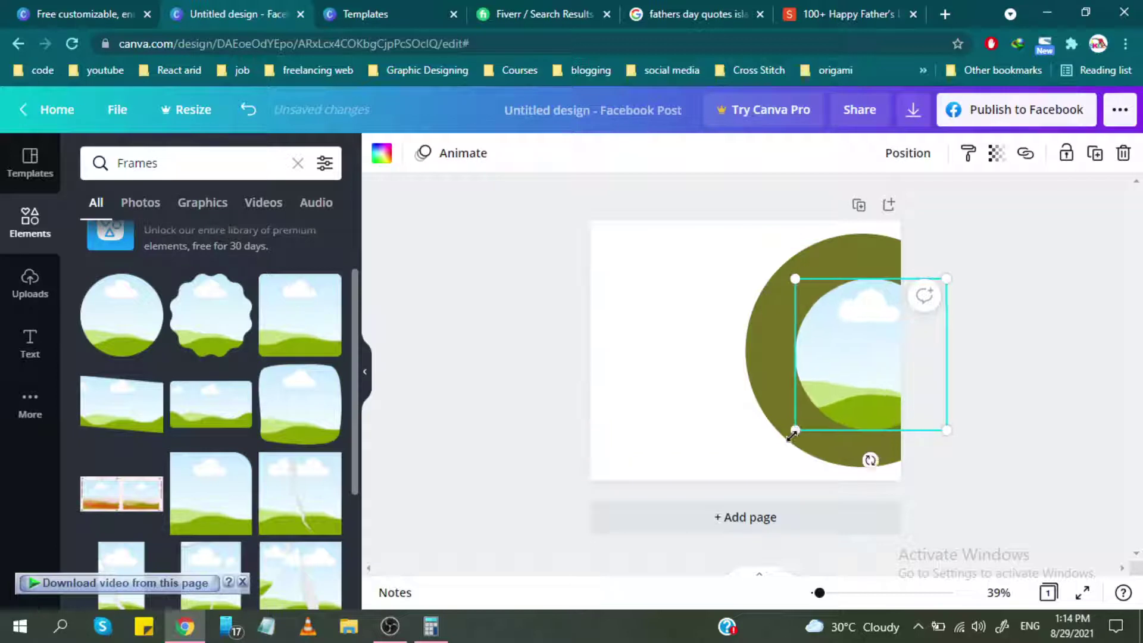
mouse_move(802, 421)
mouse_down()
mouse_move(749, 460)
mouse_move(763, 462)
mouse_up()
drag(818, 343, 812, 344)
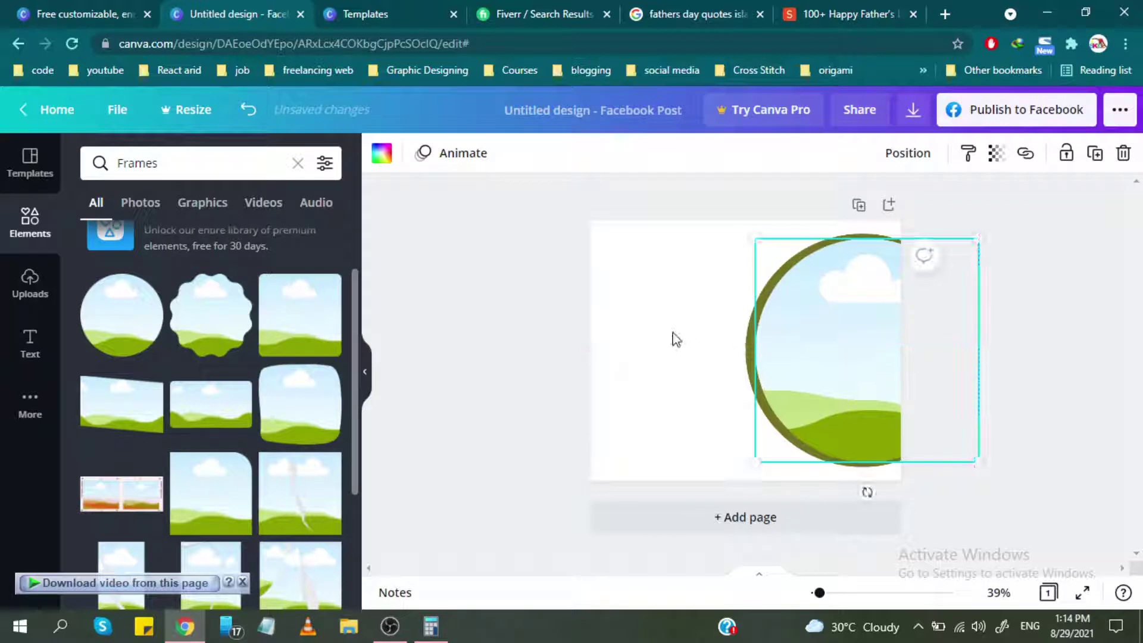
key(Right)
key(Right)
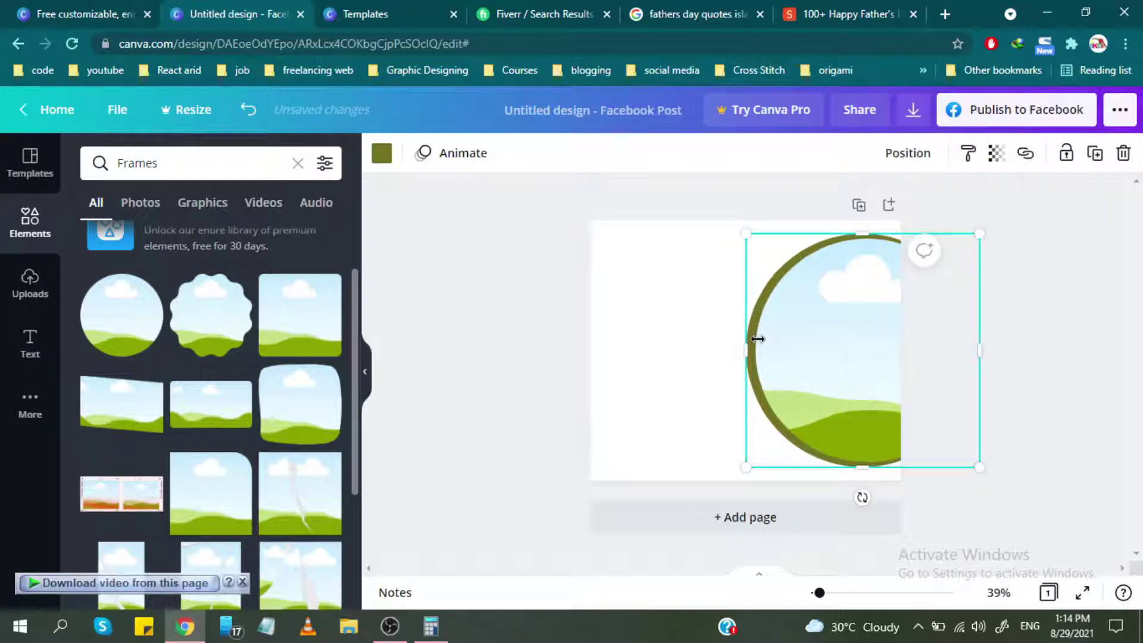
key(Right)
key(Right)
key(Right)
key(Right)
key(Right)
key(Right)
key(Right)
key(Right)
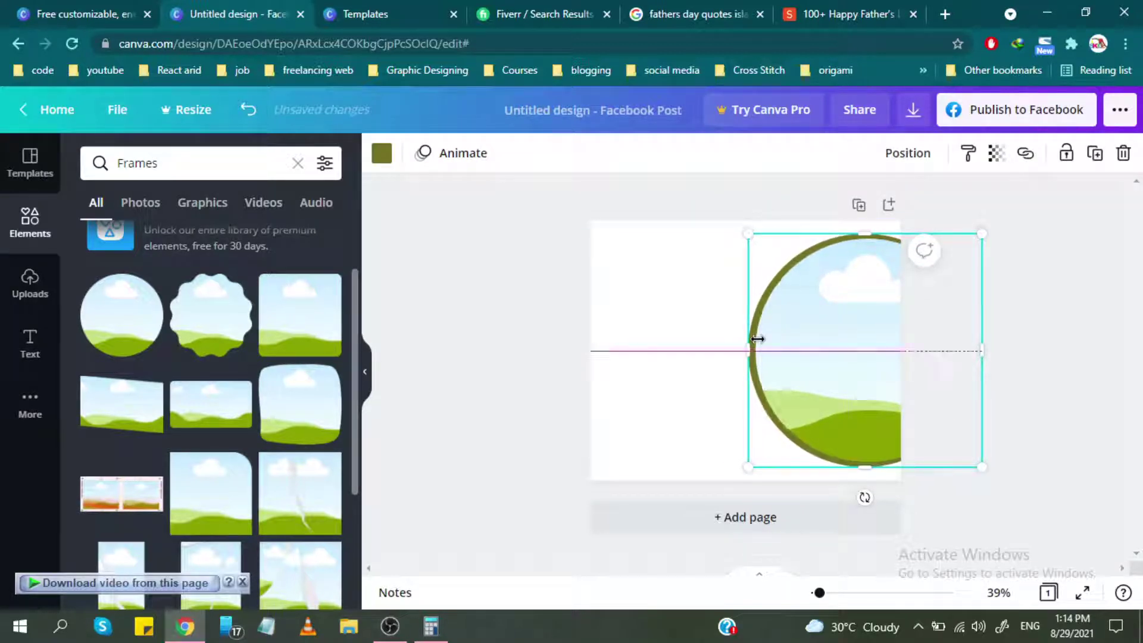
click(381, 7)
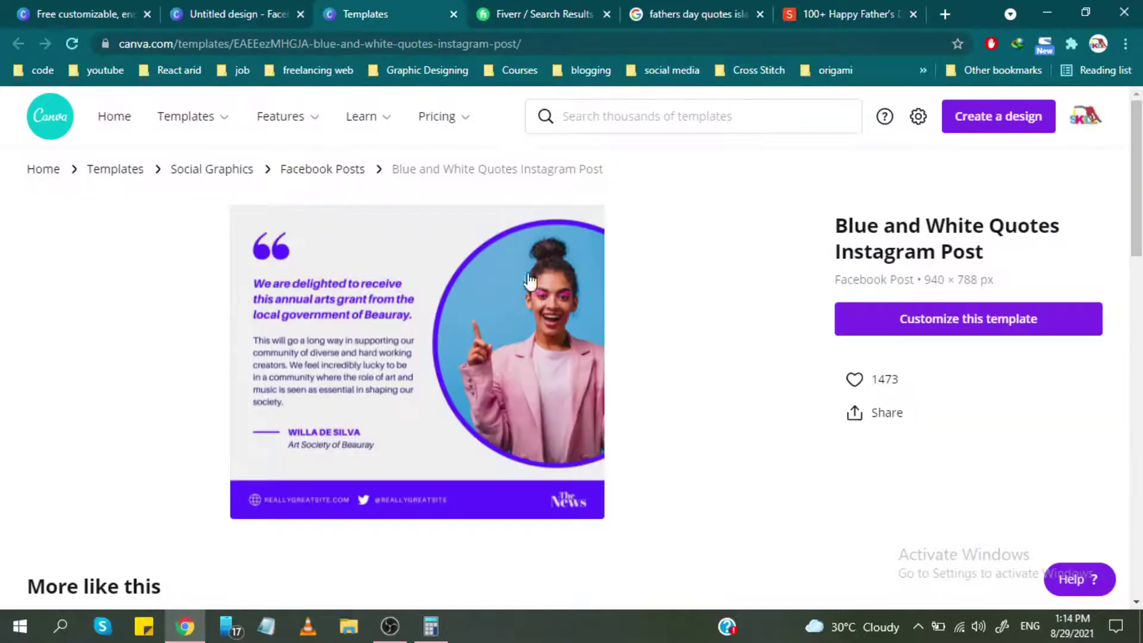
click(259, 9)
click(870, 326)
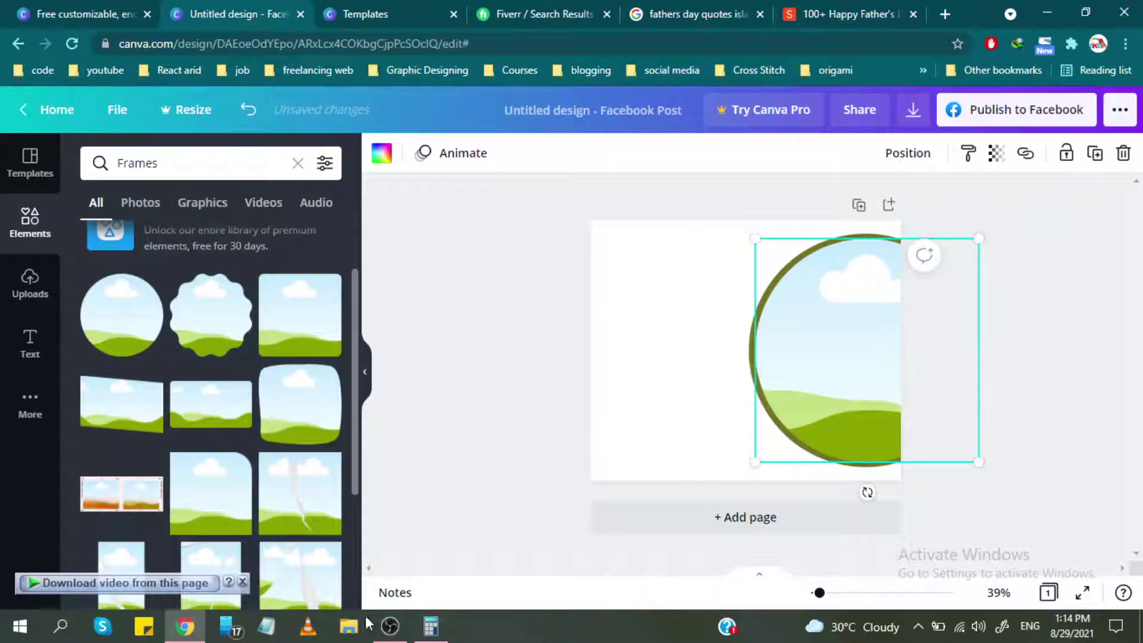
click(189, 628)
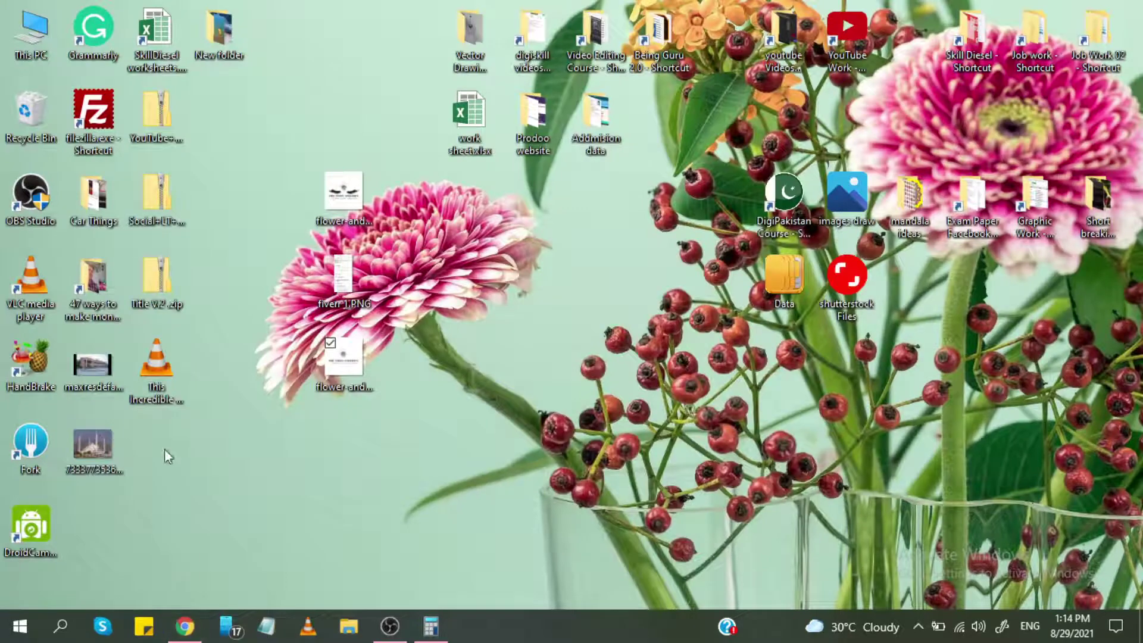
click(185, 626)
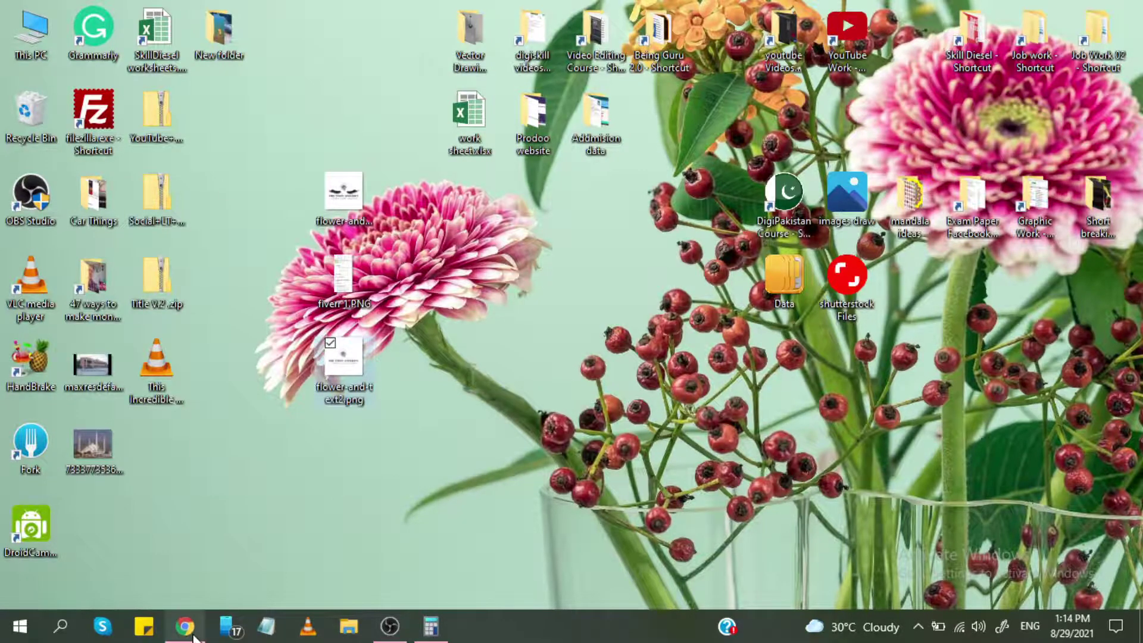
click(37, 168)
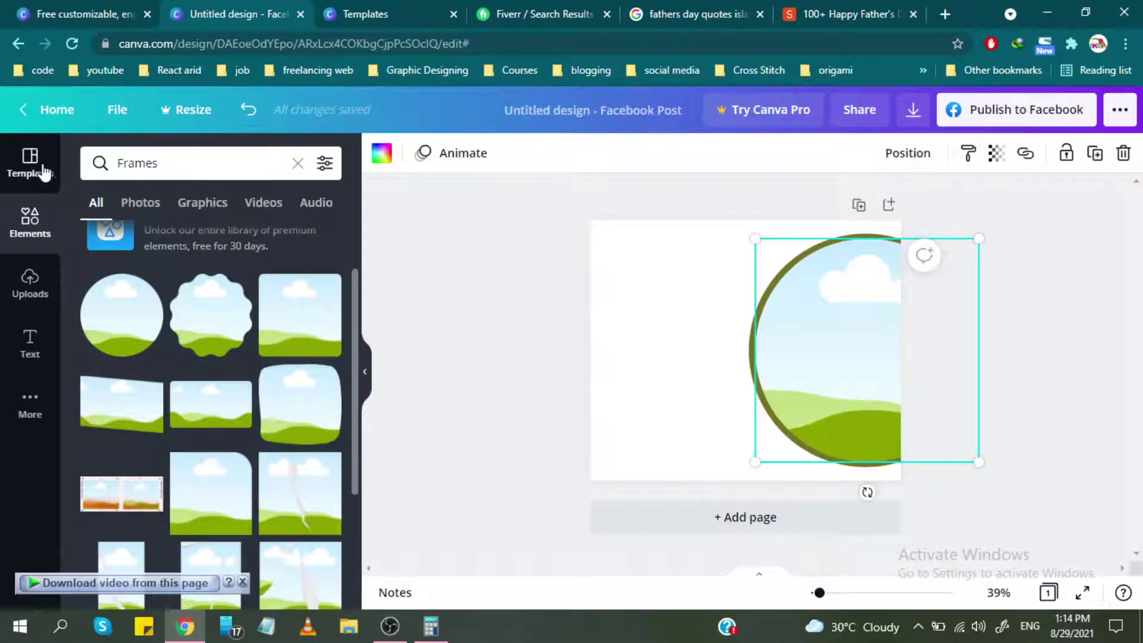
Search Elements for 'father' to find Father's Day photos.
click(190, 168)
text(fa)
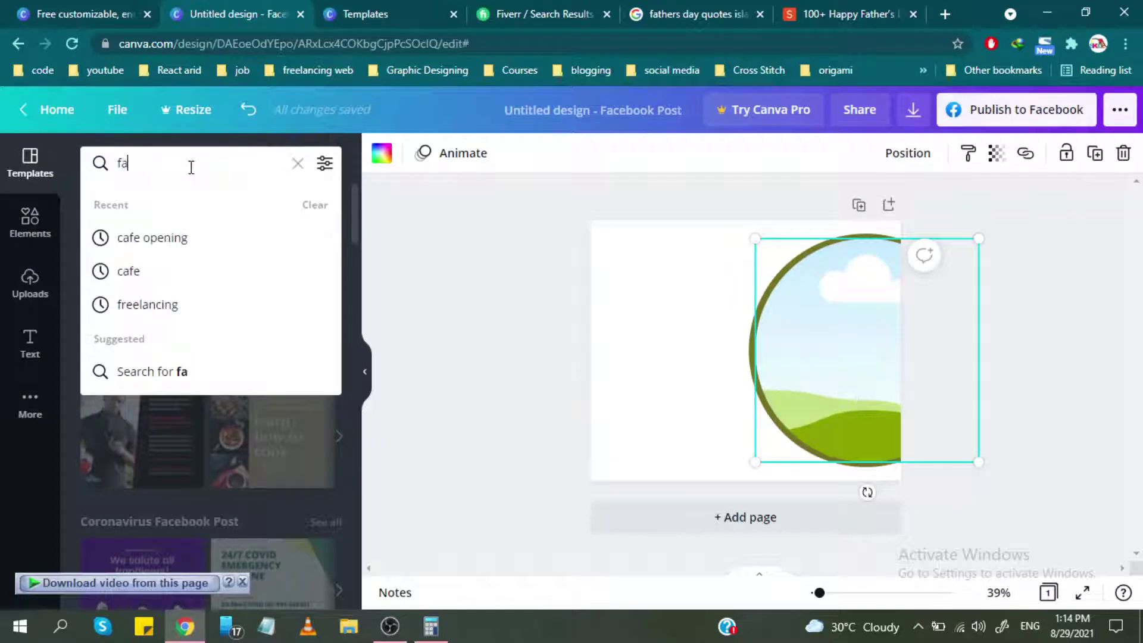
text(ther)
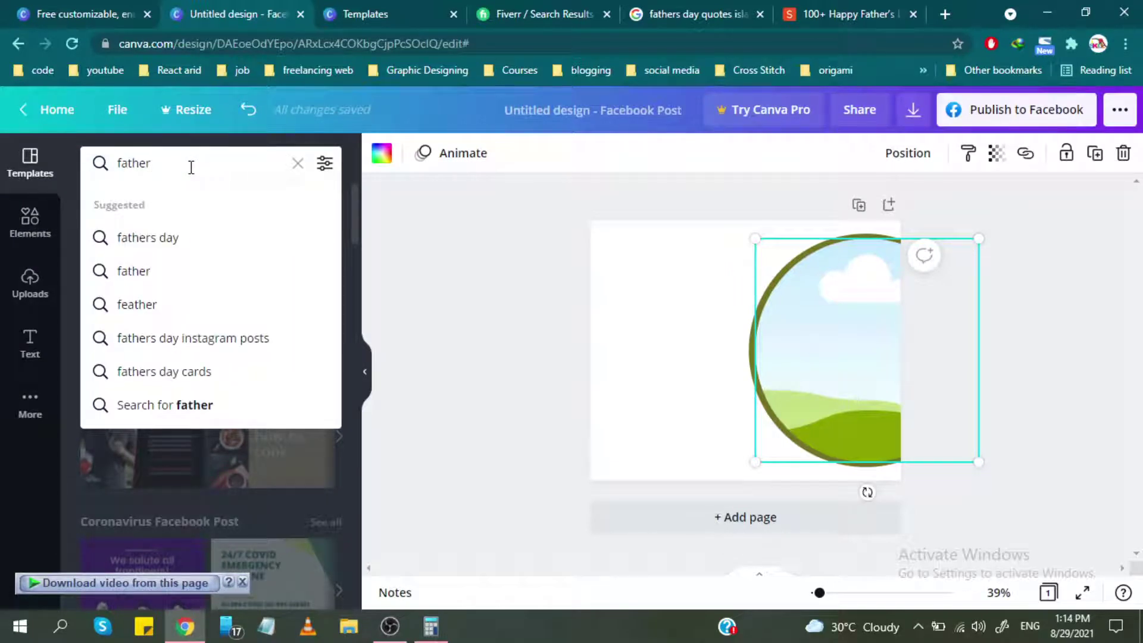
key(Down)
key(Return)
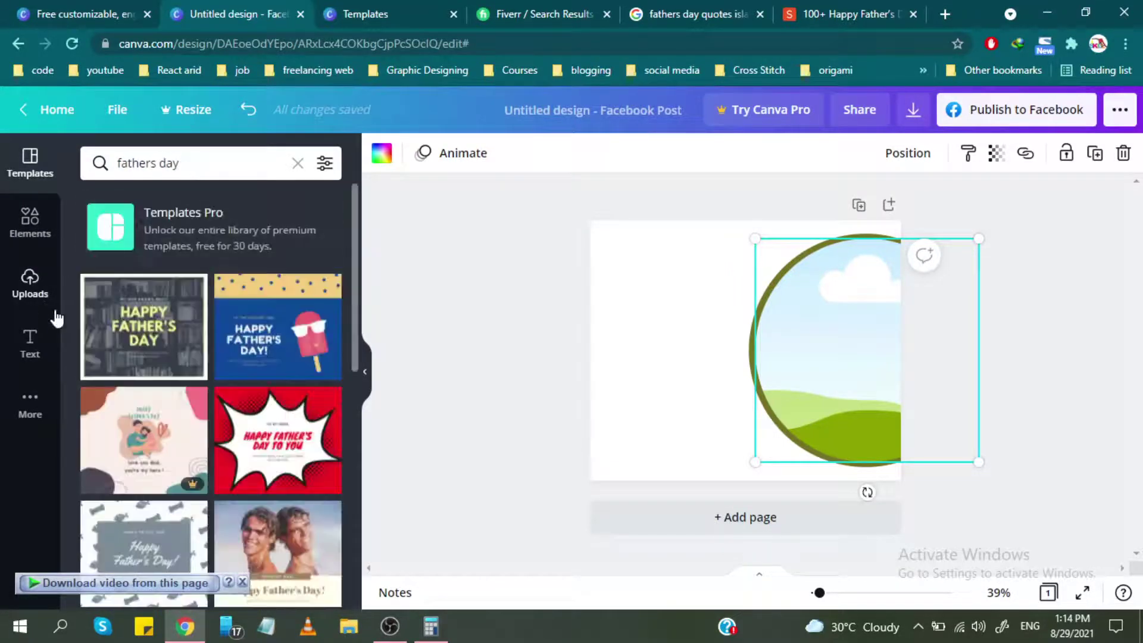
click(29, 224)
click(166, 162)
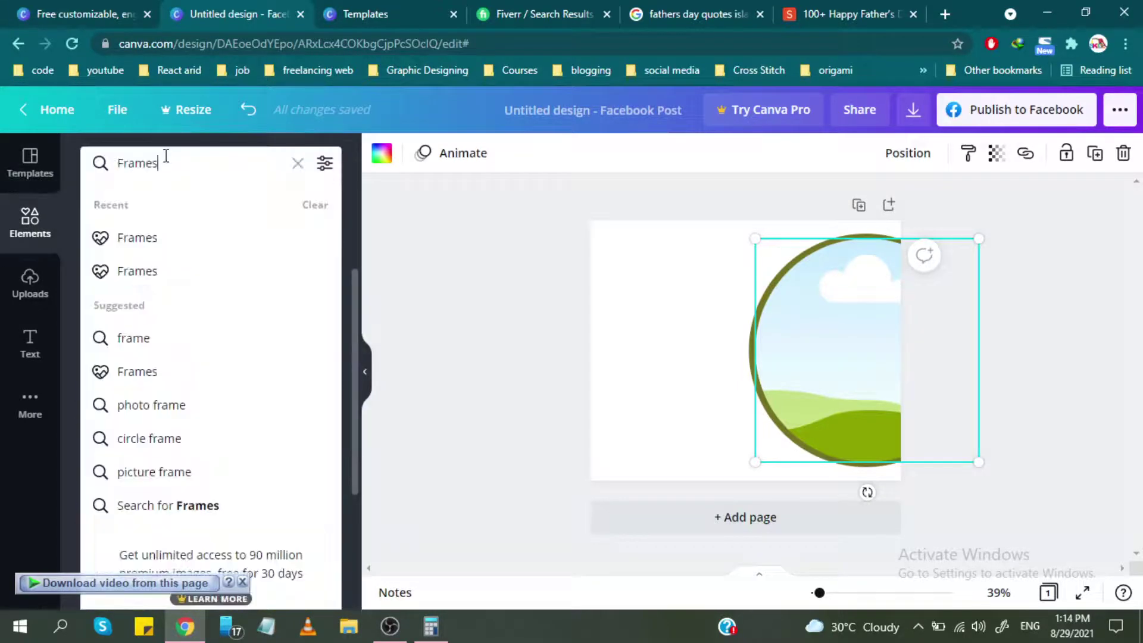
key(ctrl+a)
text(father)
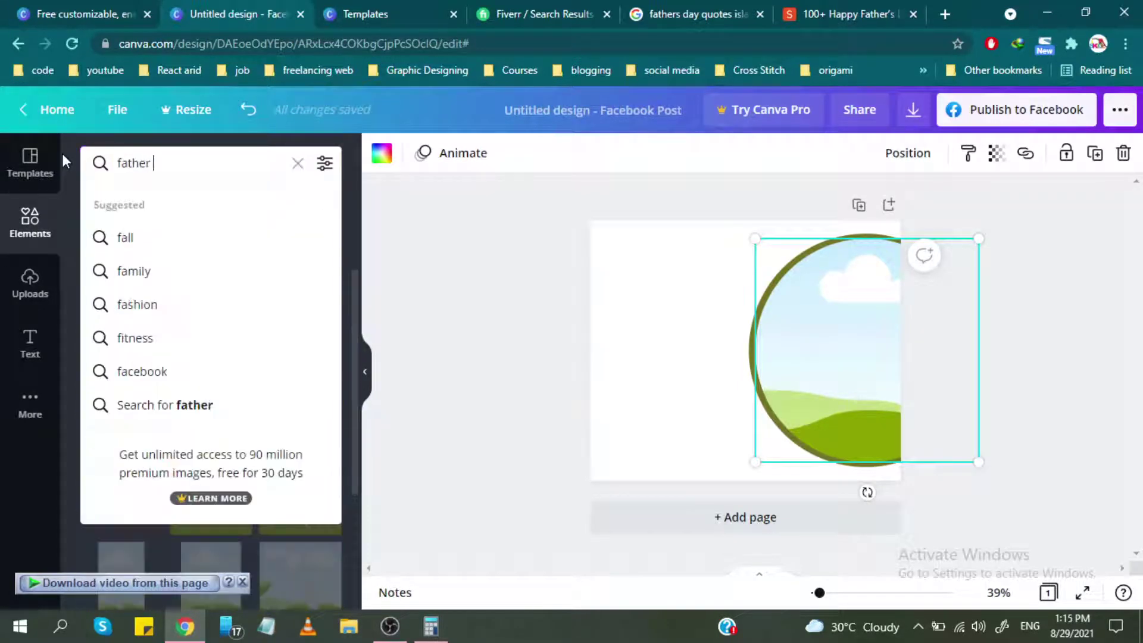
key(Down)
key(Return)
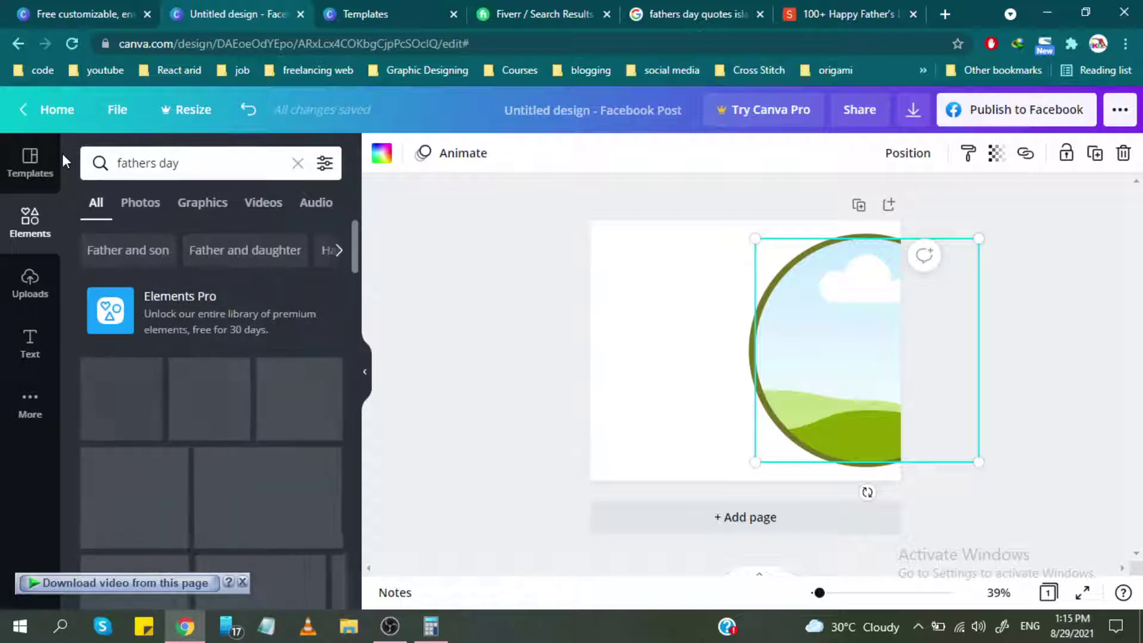
Drop the baby-and-adult hands photo into the circle frame and adjust its crop.
scroll(218, 369, down, 3)
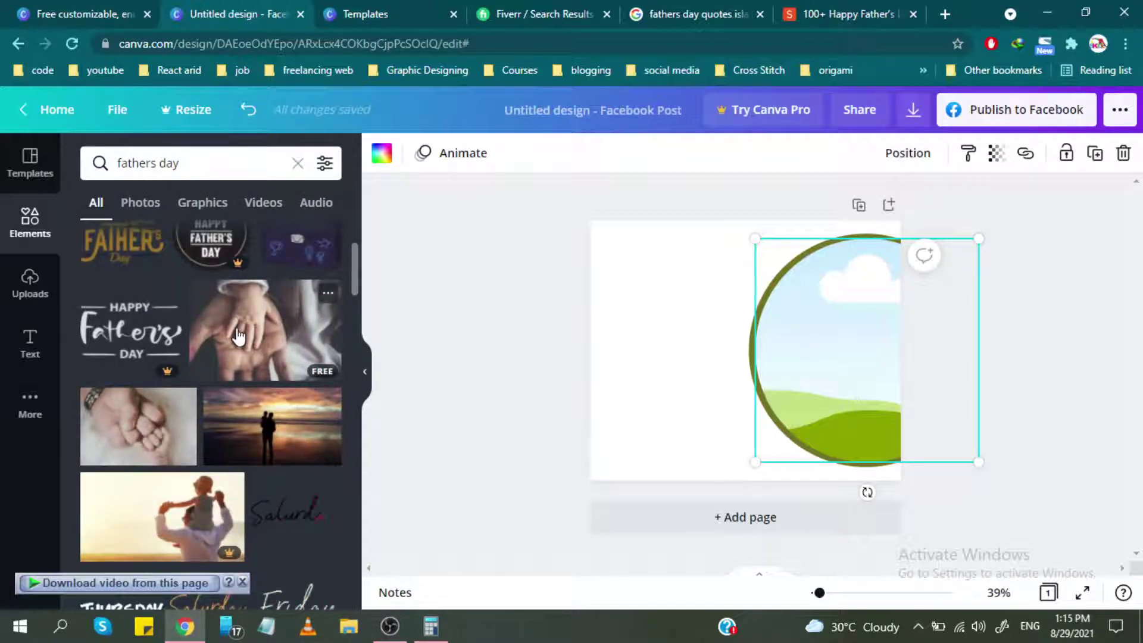
click(238, 337)
mouse_move(721, 348)
mouse_down()
mouse_move(874, 346)
mouse_move(849, 352)
mouse_up()
click(859, 344)
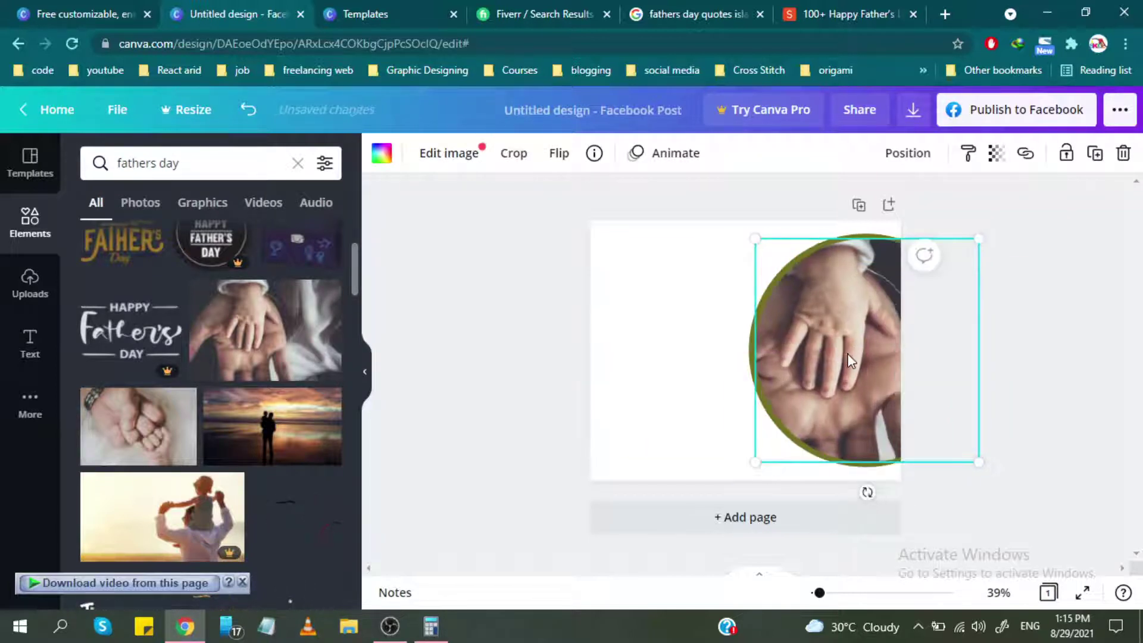
double_click(850, 353)
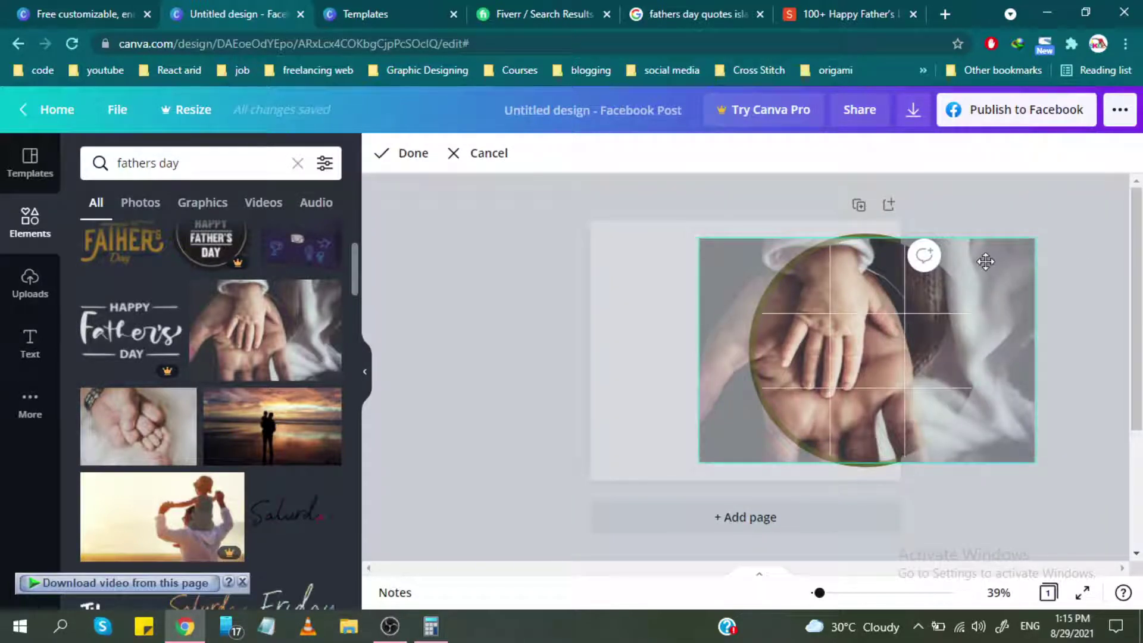
click(625, 347)
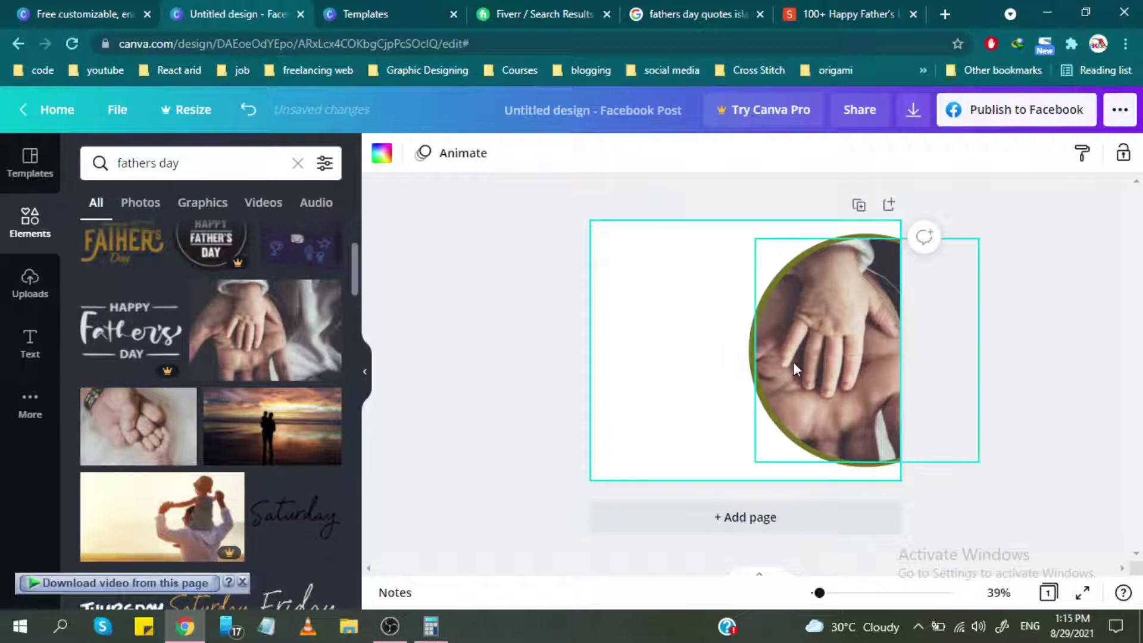
click(753, 345)
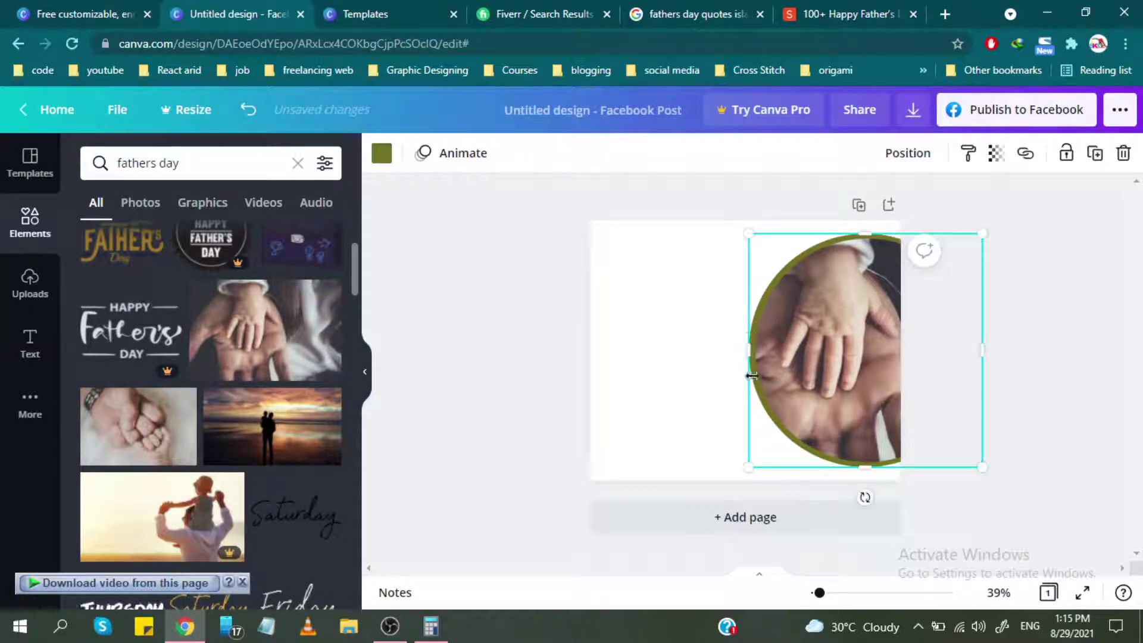
click(663, 316)
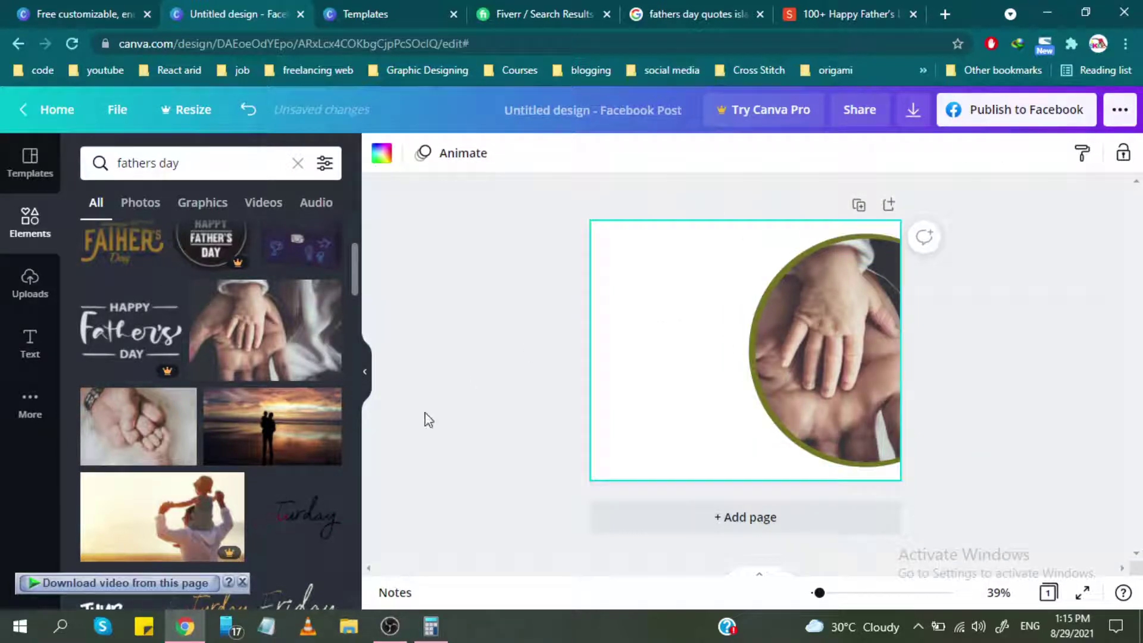
Make the page background light grey.
click(381, 156)
scroll(151, 377, down, 1)
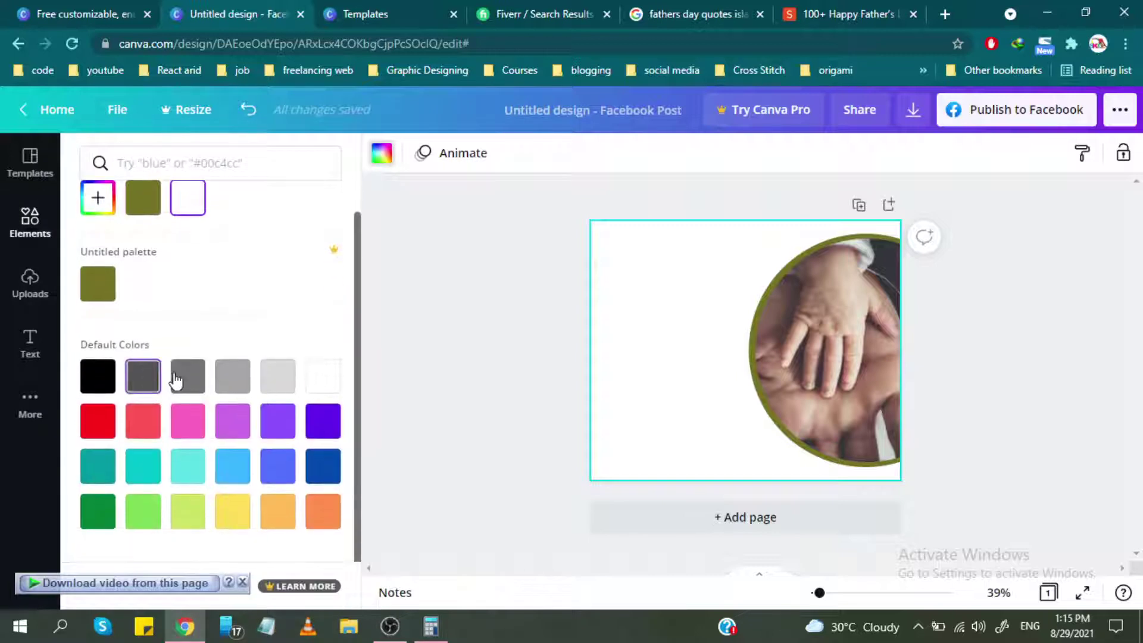
click(188, 377)
click(267, 382)
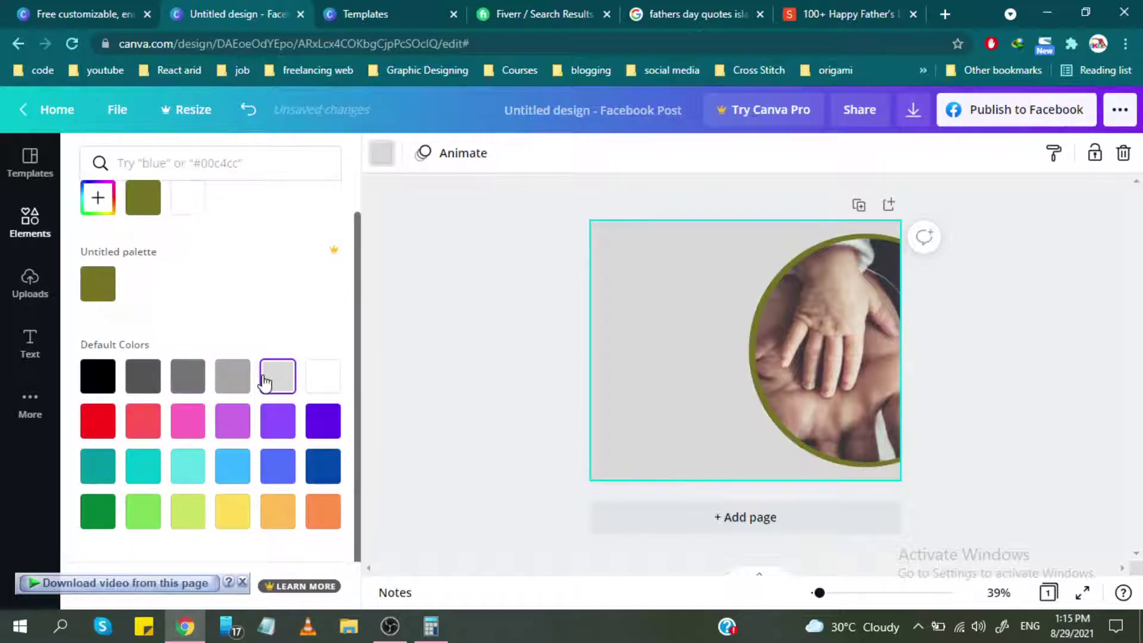
click(326, 379)
click(295, 378)
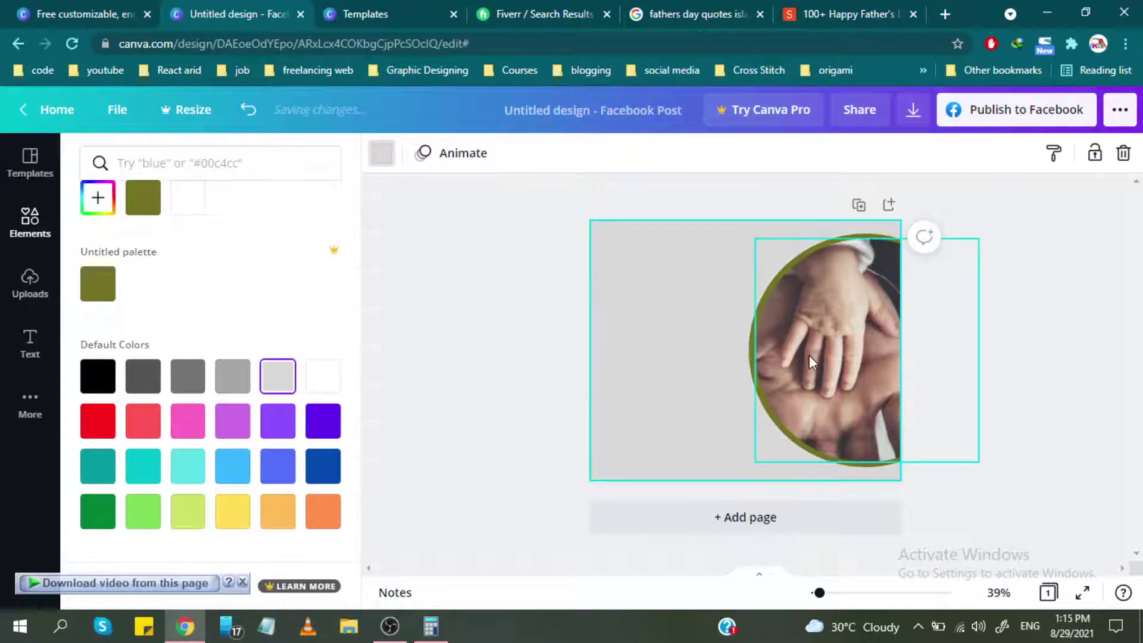
Change the circle frame's border colour from olive to a lighter blue.
click(752, 342)
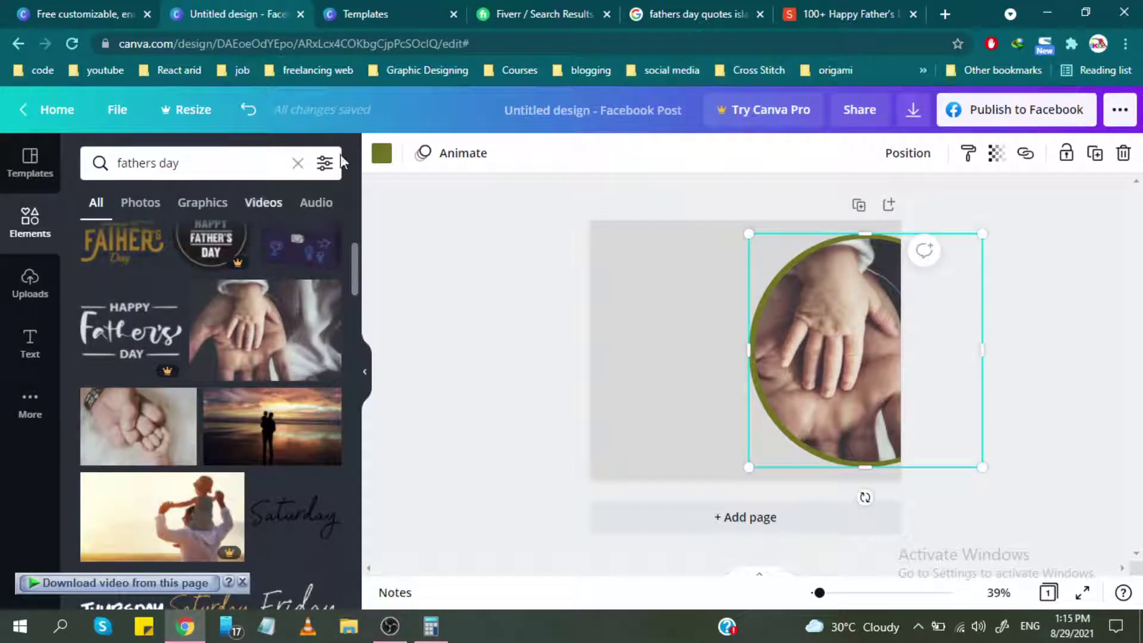
click(377, 157)
scroll(224, 366, down, 1)
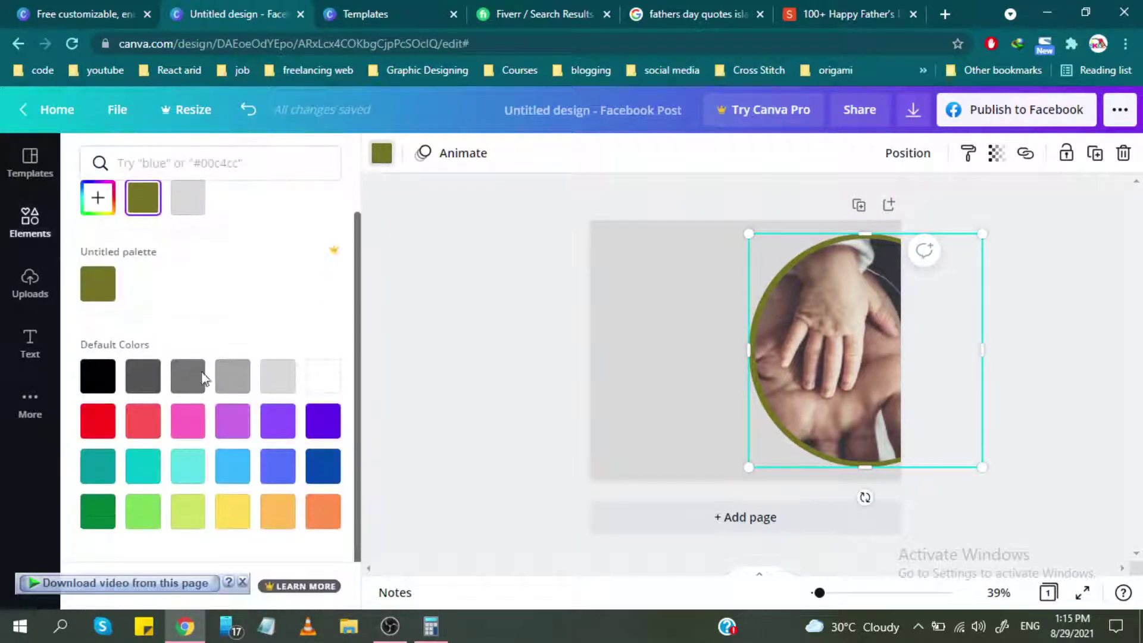
click(99, 418)
click(321, 467)
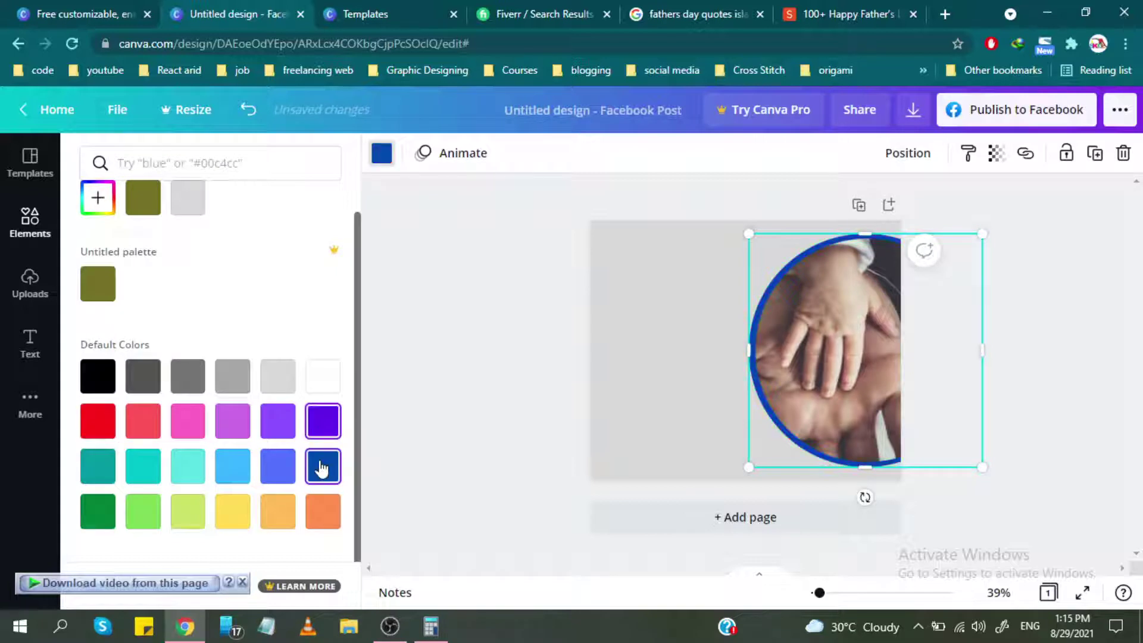
click(294, 471)
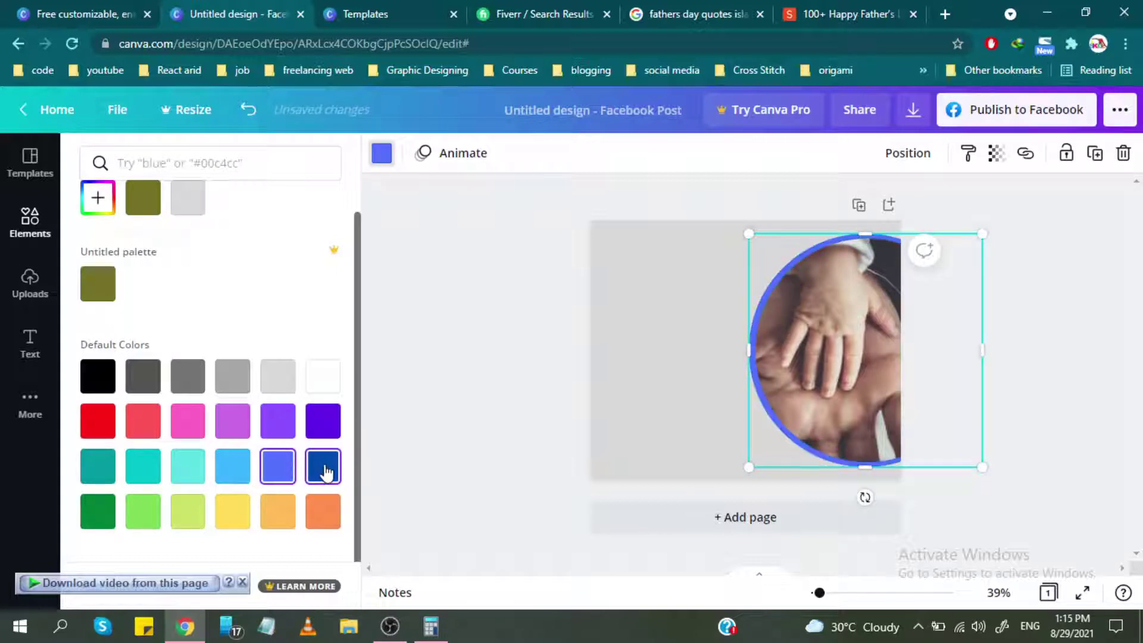
click(534, 383)
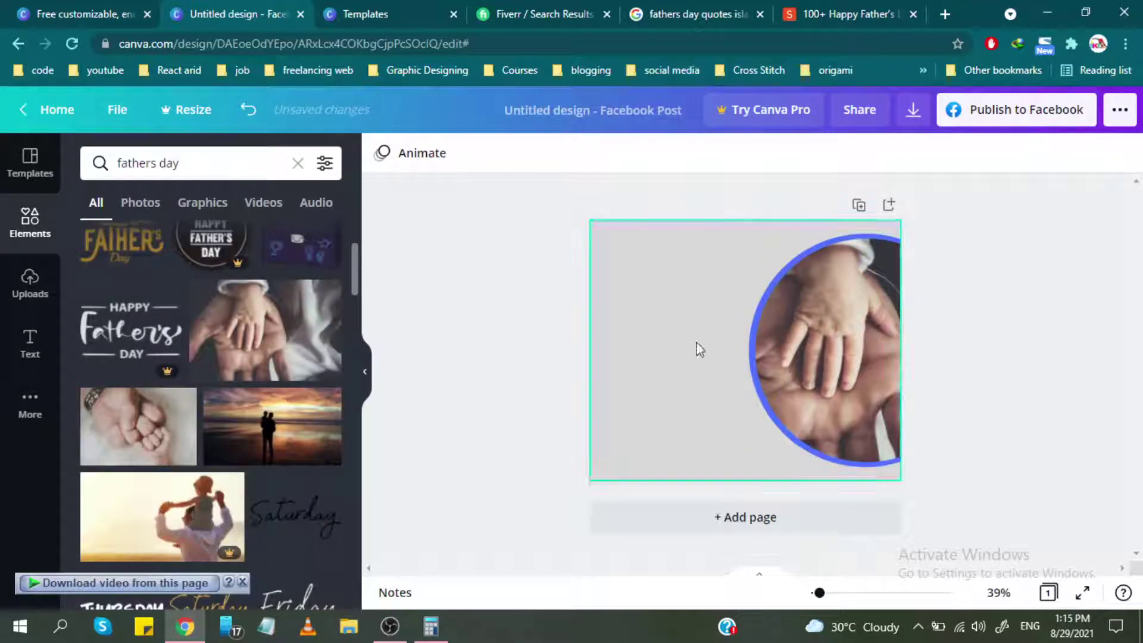
click(759, 323)
click(670, 314)
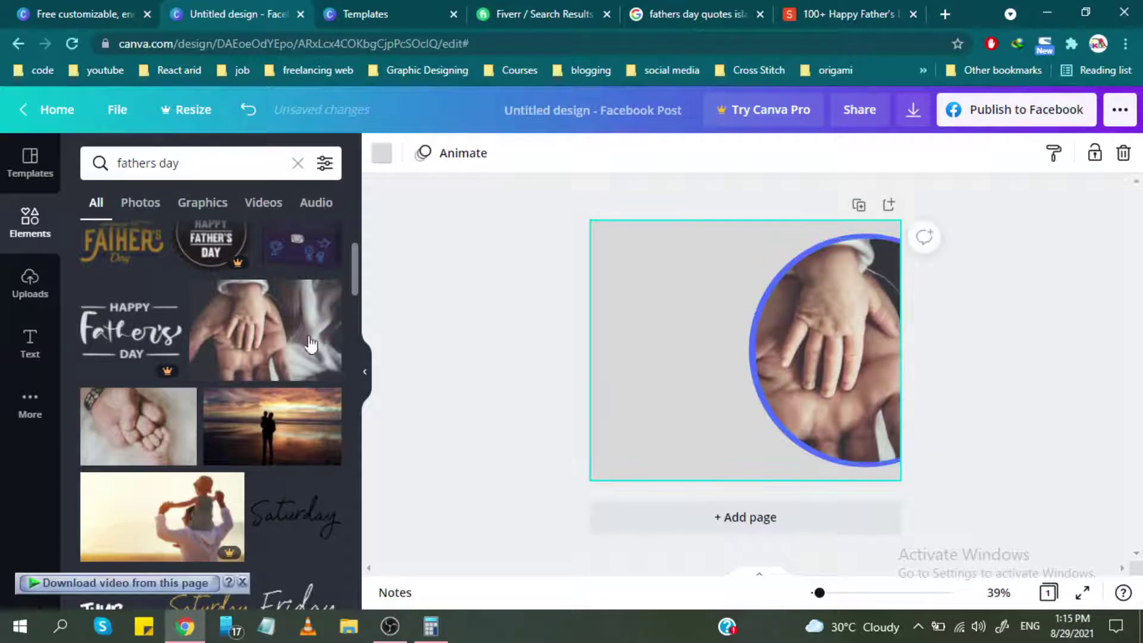
Add the recently used bold Lora 56 quote text block from the Text panel.
click(19, 335)
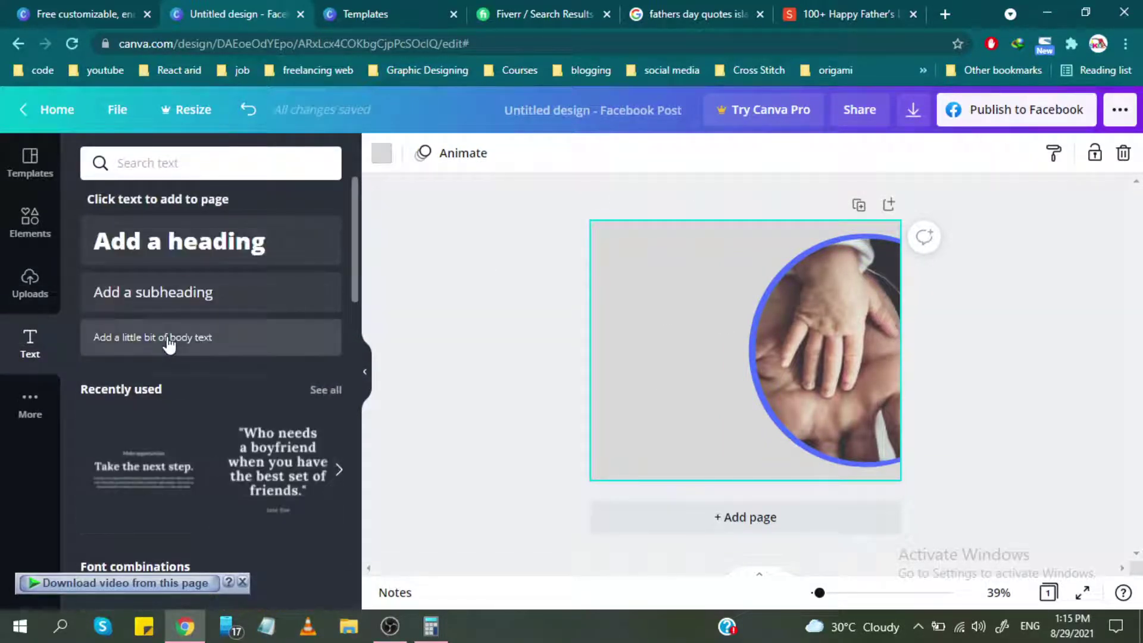
scroll(169, 322, down, 1)
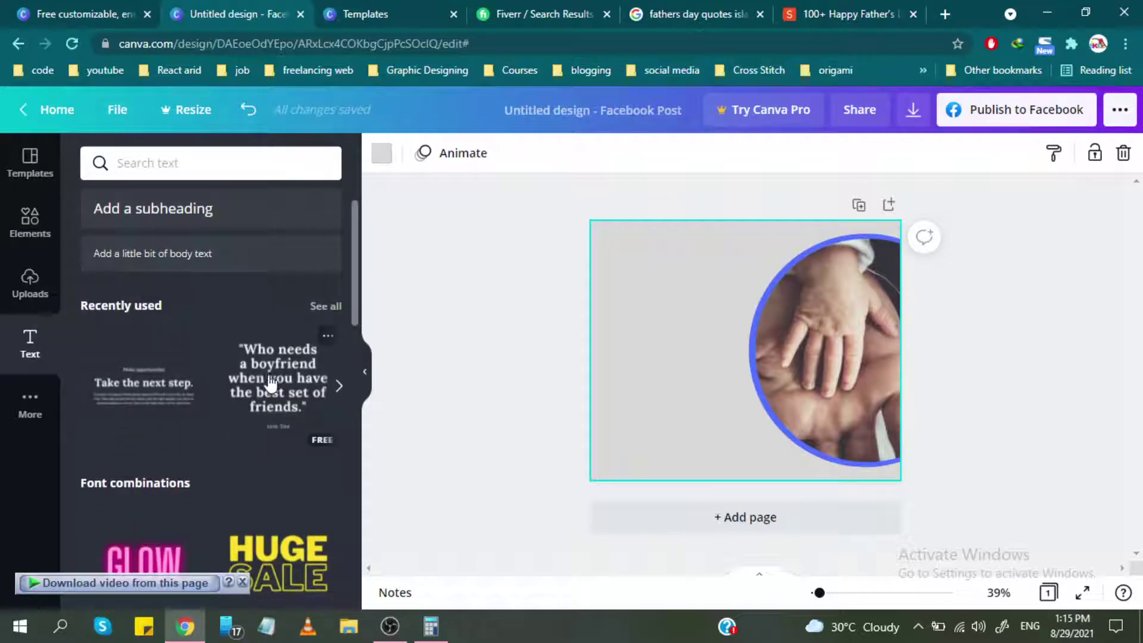
scroll(270, 387, down, 2)
scroll(269, 386, down, 2)
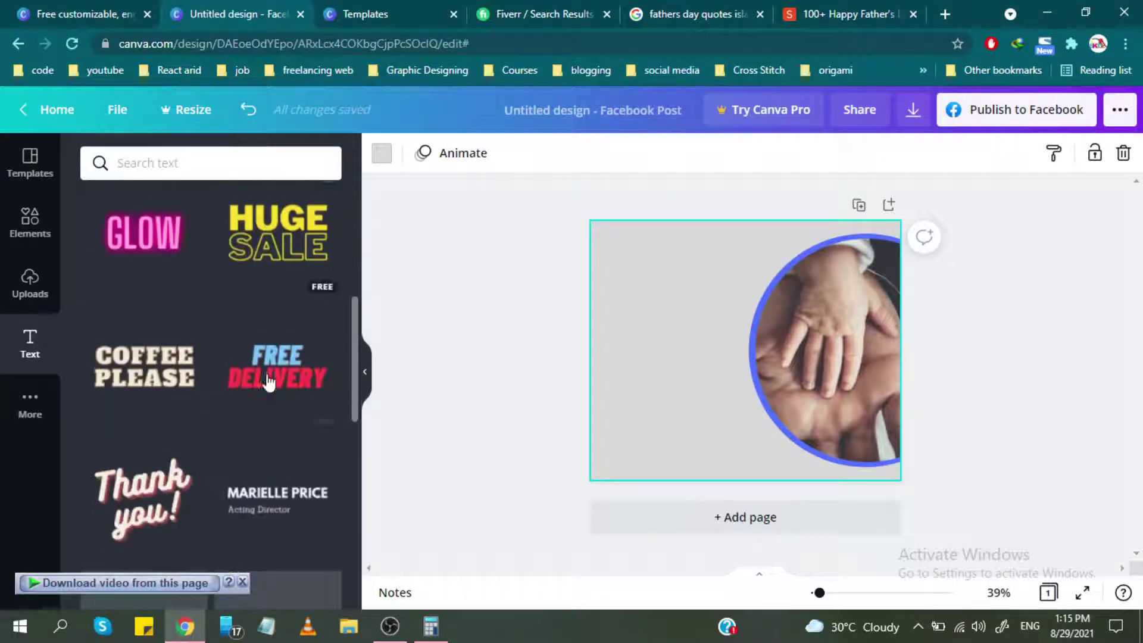
scroll(271, 381, down, 1)
scroll(279, 351, down, 1)
scroll(289, 328, up, 5)
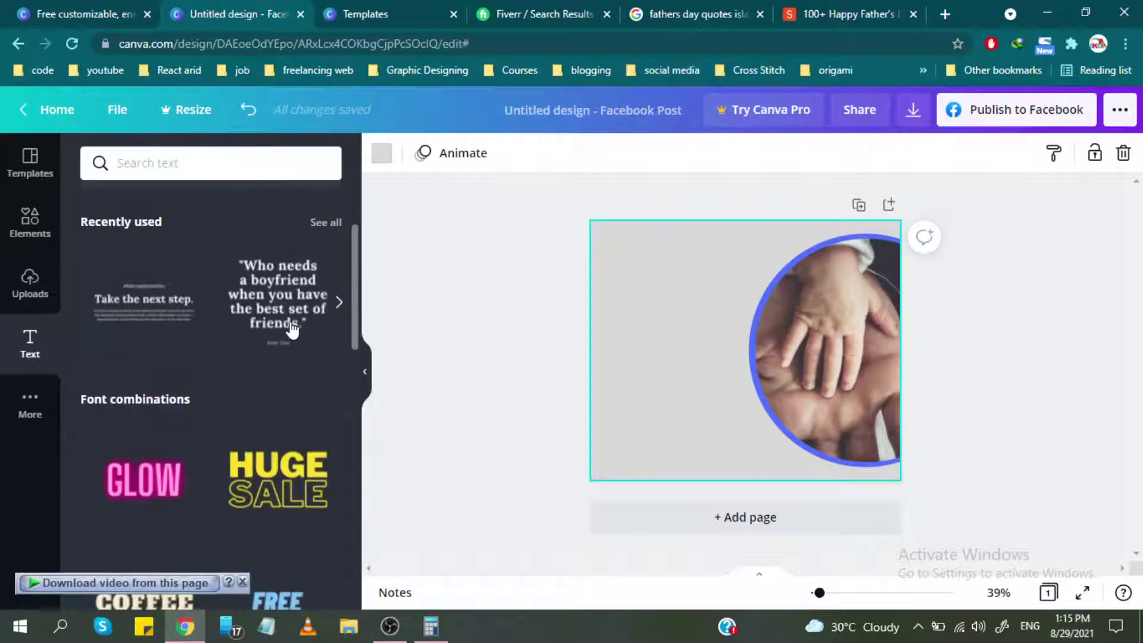
click(287, 307)
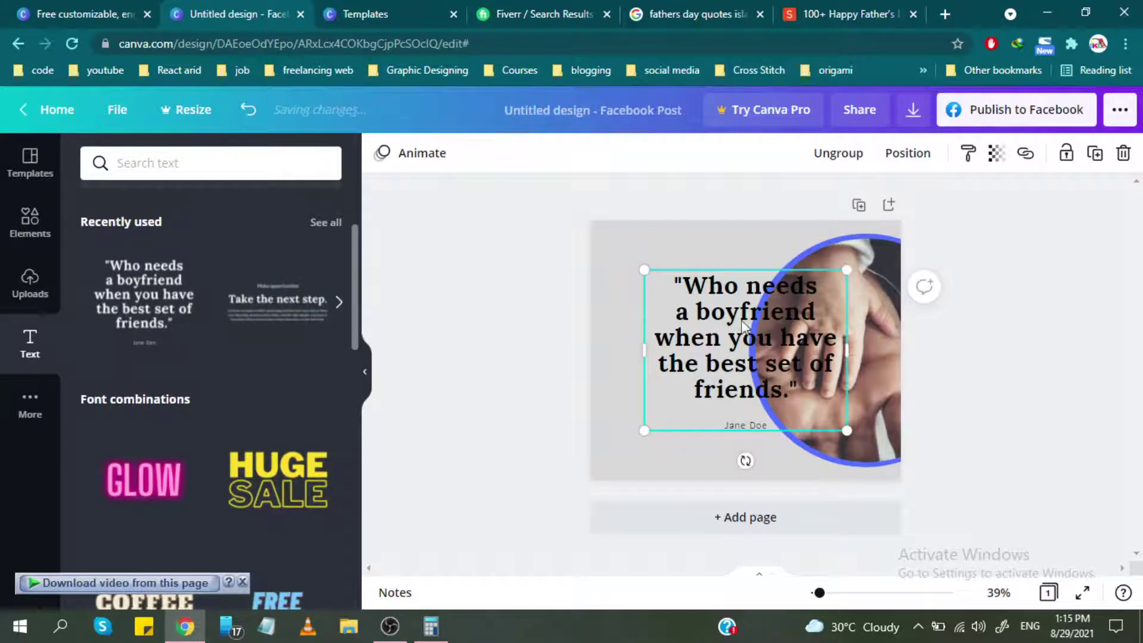
Move the quote block left of the photo, narrow it, and select its text.
drag(731, 322, 685, 322)
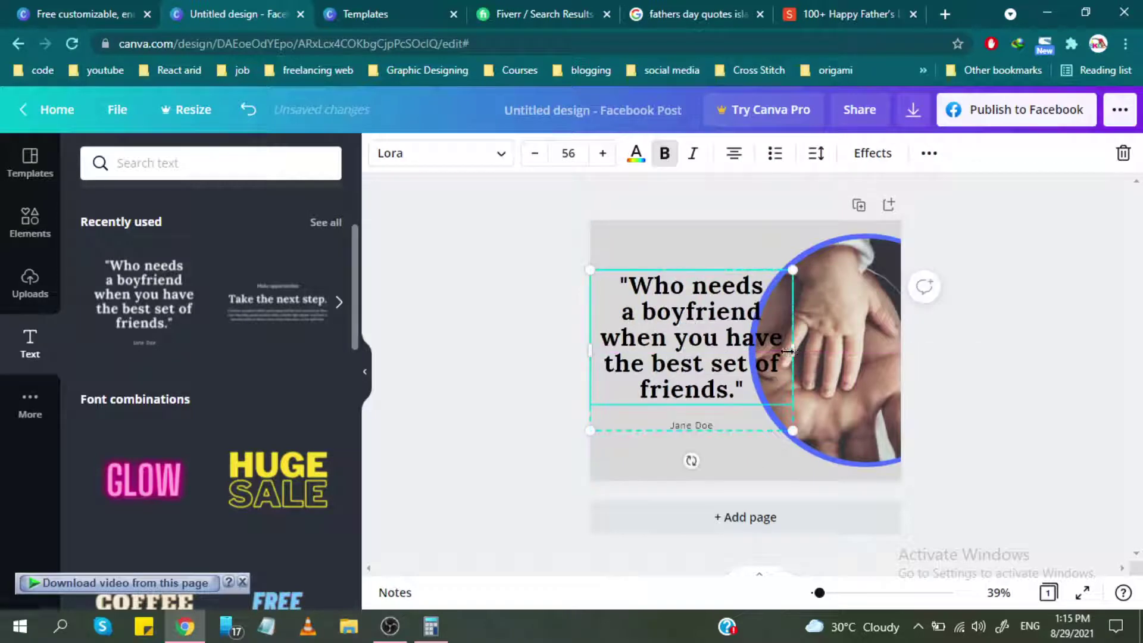
drag(787, 352, 744, 353)
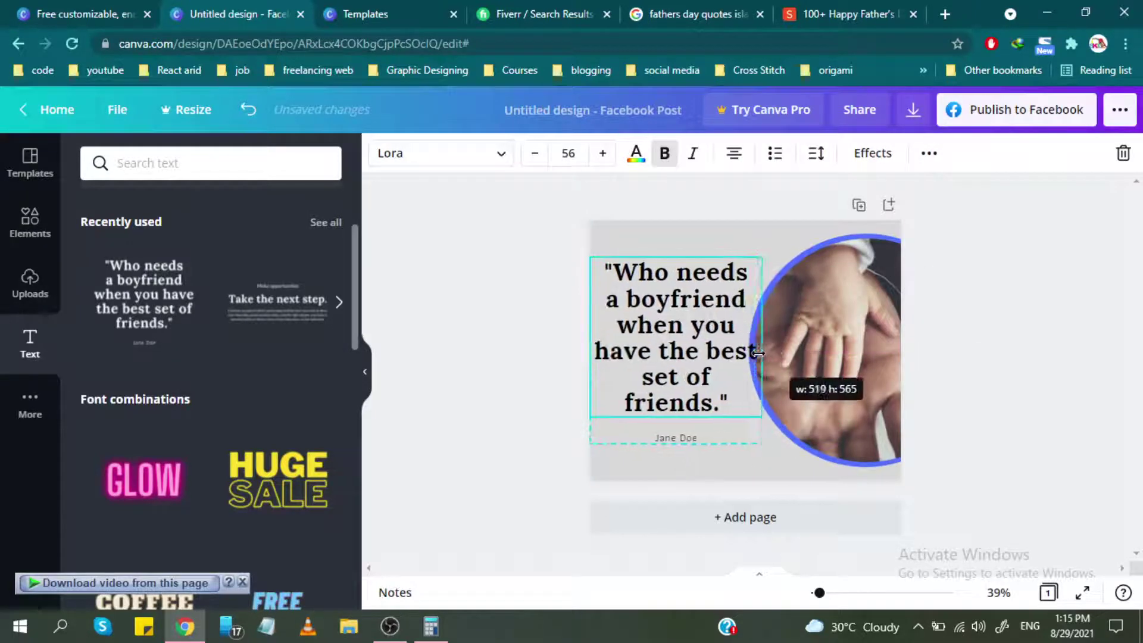
triple_click(677, 341)
click(694, 14)
Replace the Canva quote with "A father carries pictures where his money used to be.".
click(816, 8)
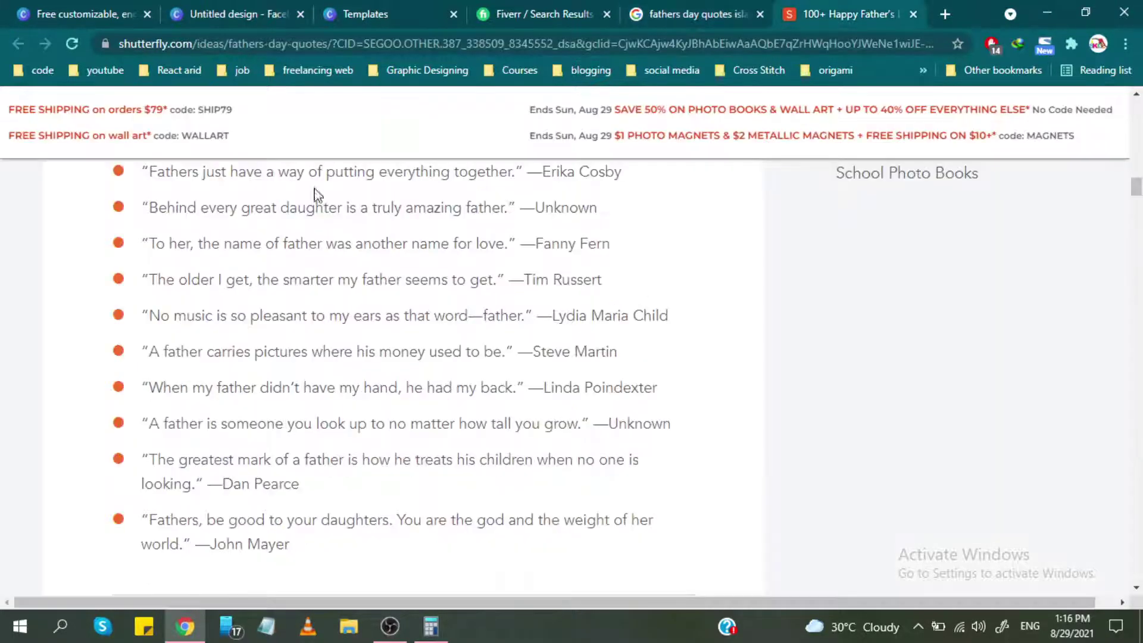
mouse_move(152, 346)
mouse_down()
mouse_move(582, 383)
mouse_move(507, 344)
mouse_up()
key(ctrl+c)
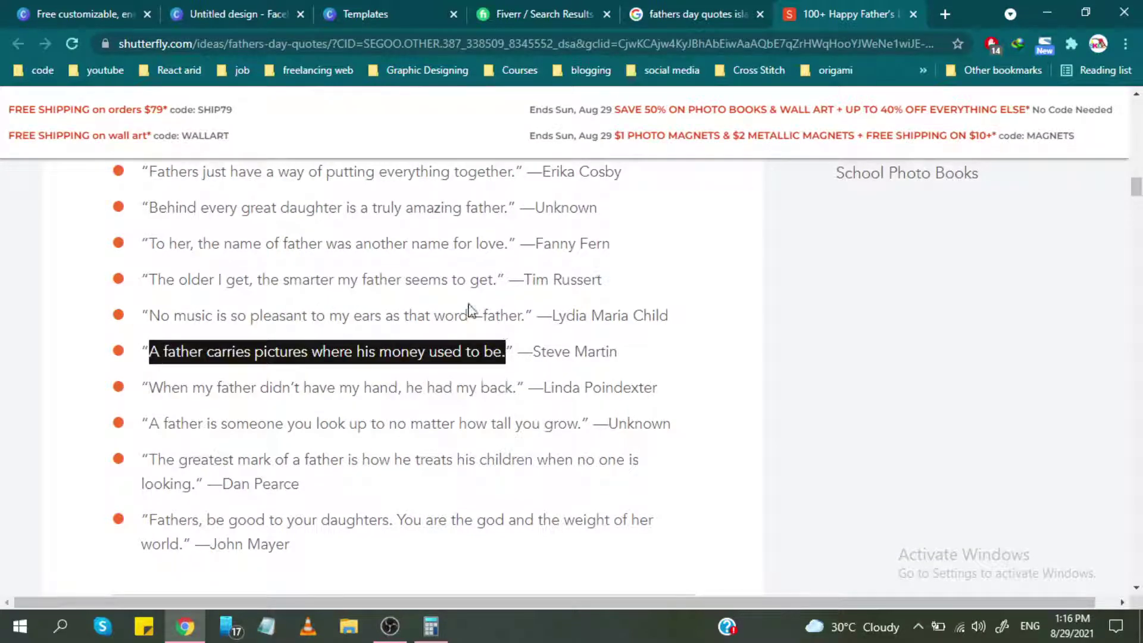
click(238, 13)
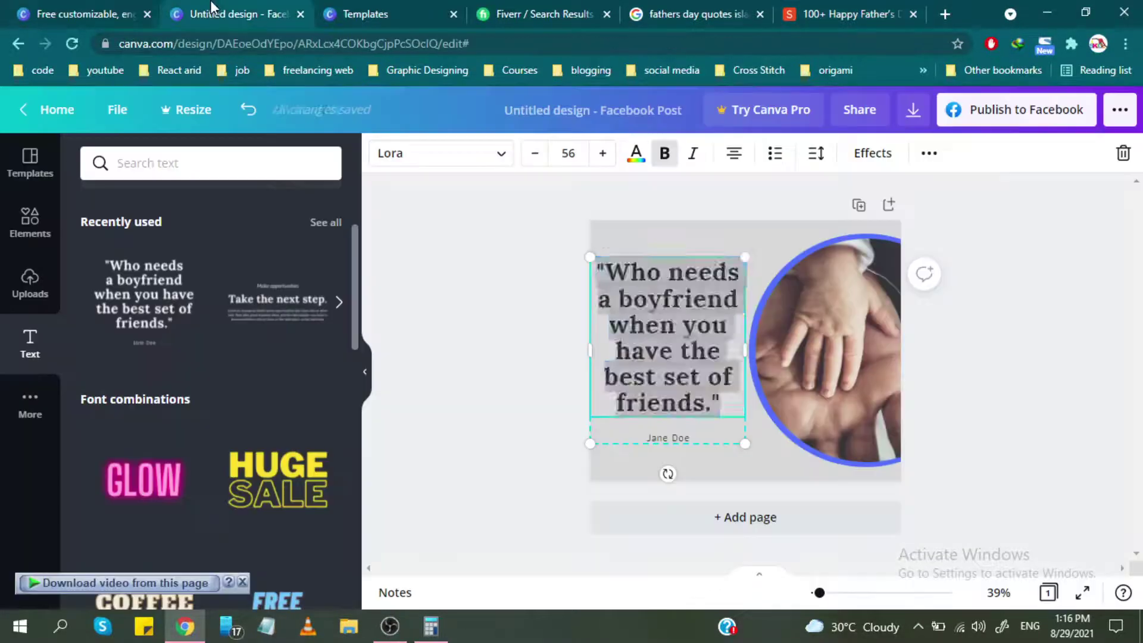
double_click(657, 309)
drag(604, 272, 705, 403)
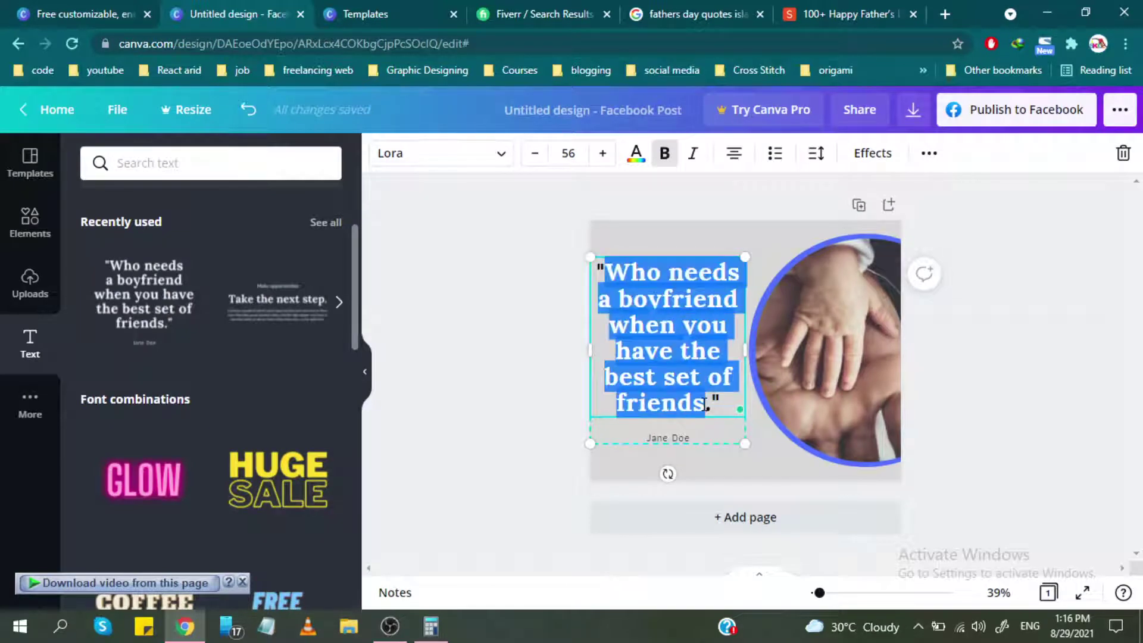
key(ctrl+v)
key(BackSpace)
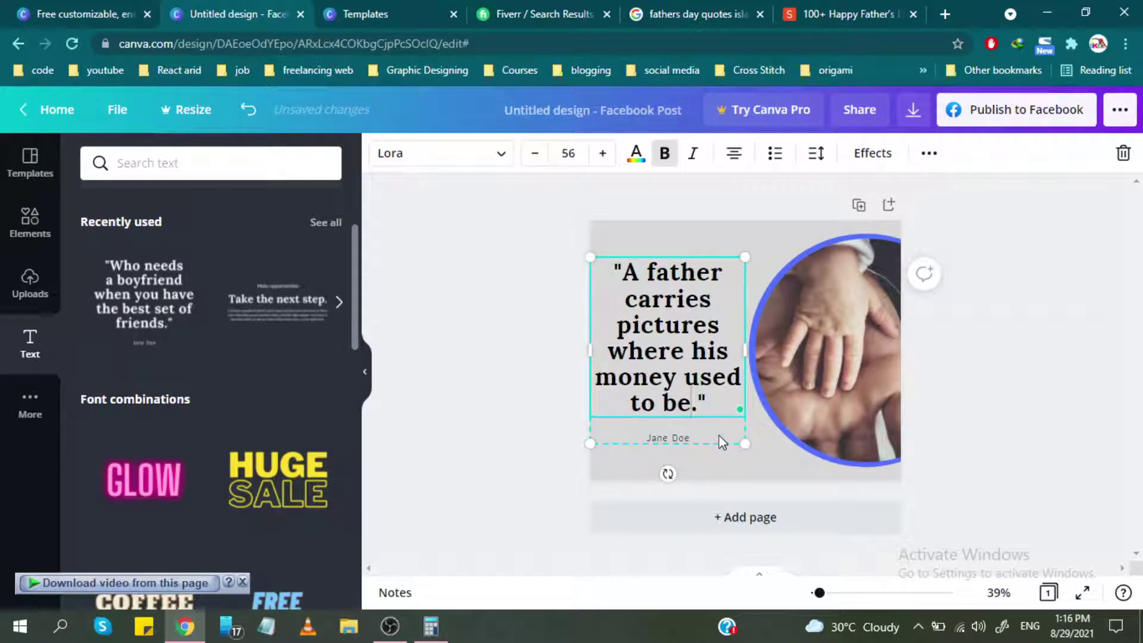
Select the placeholder author, then copy the quote author's name from Shutterfly.
click(685, 439)
click(872, 12)
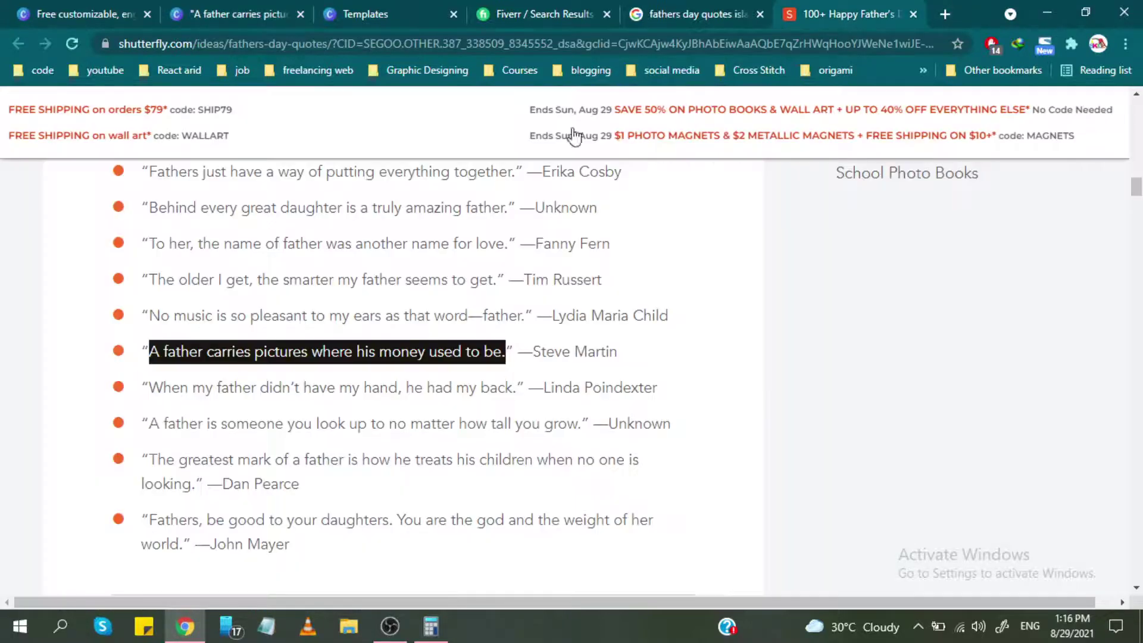
drag(536, 353, 628, 357)
key(ctrl+c)
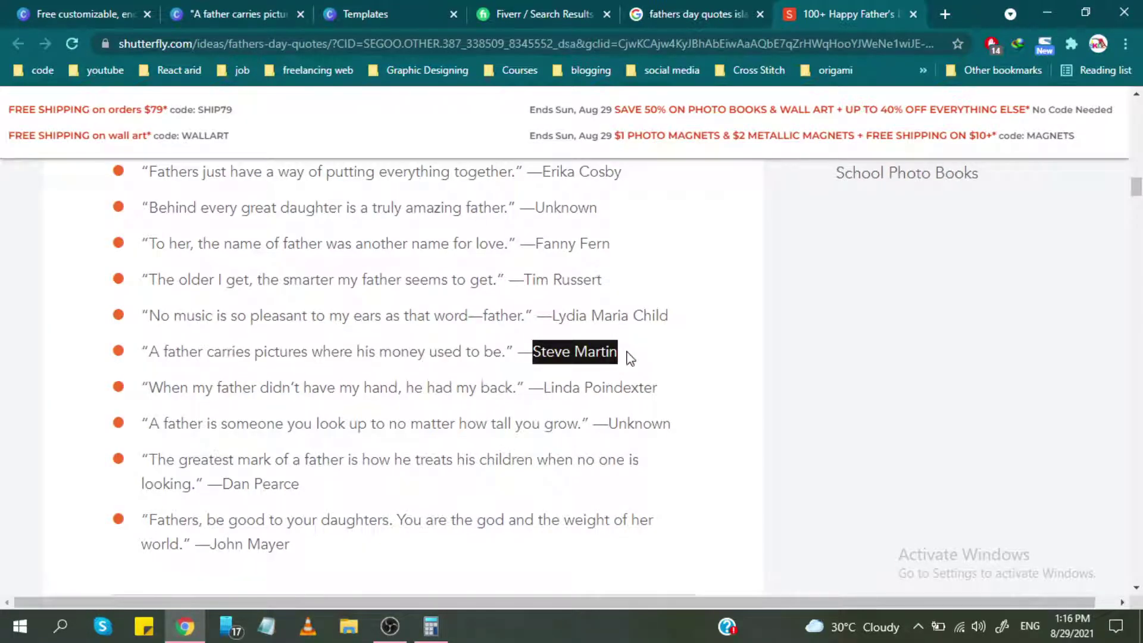
Paste the author's name over the Jane Doe placeholder and move the quote block down.
click(170, 10)
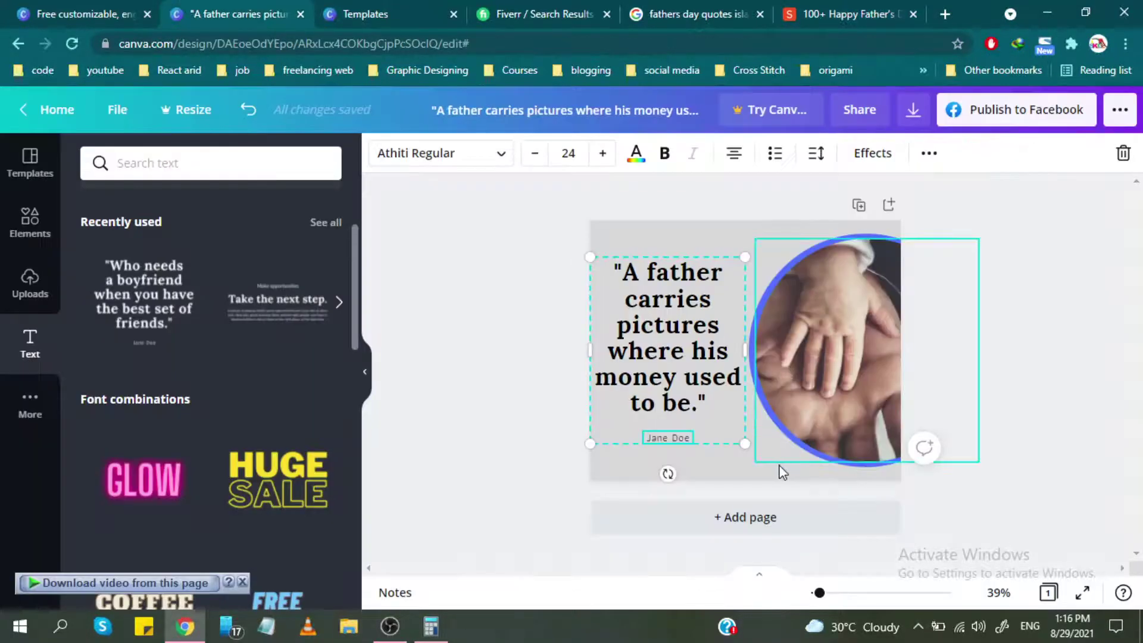
key(ctrl+v)
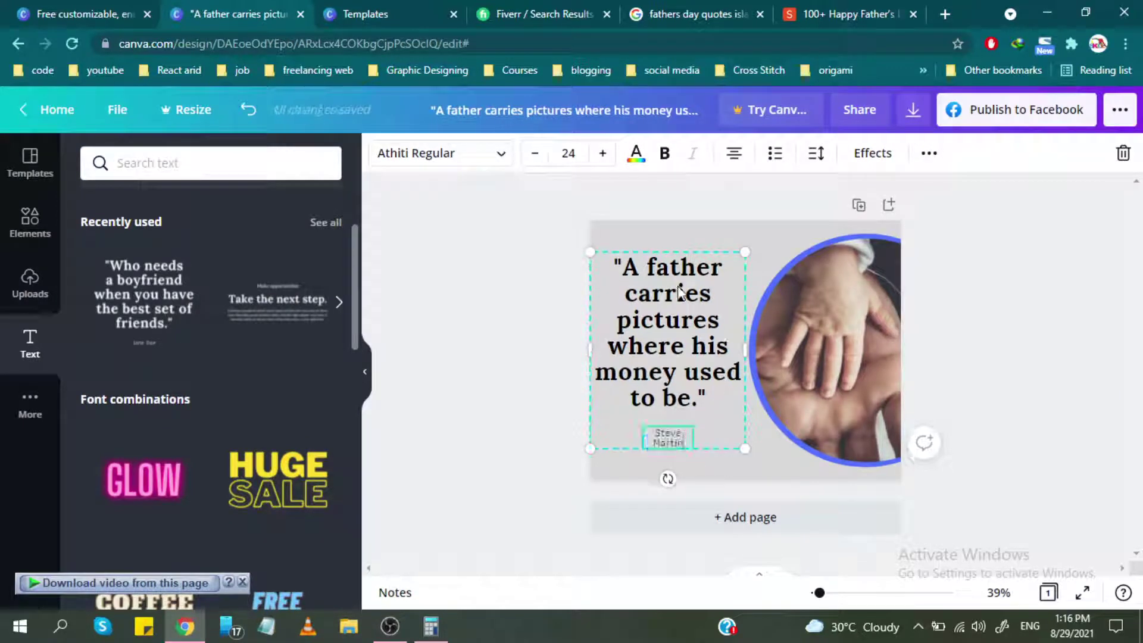
click(660, 227)
click(688, 443)
click(679, 443)
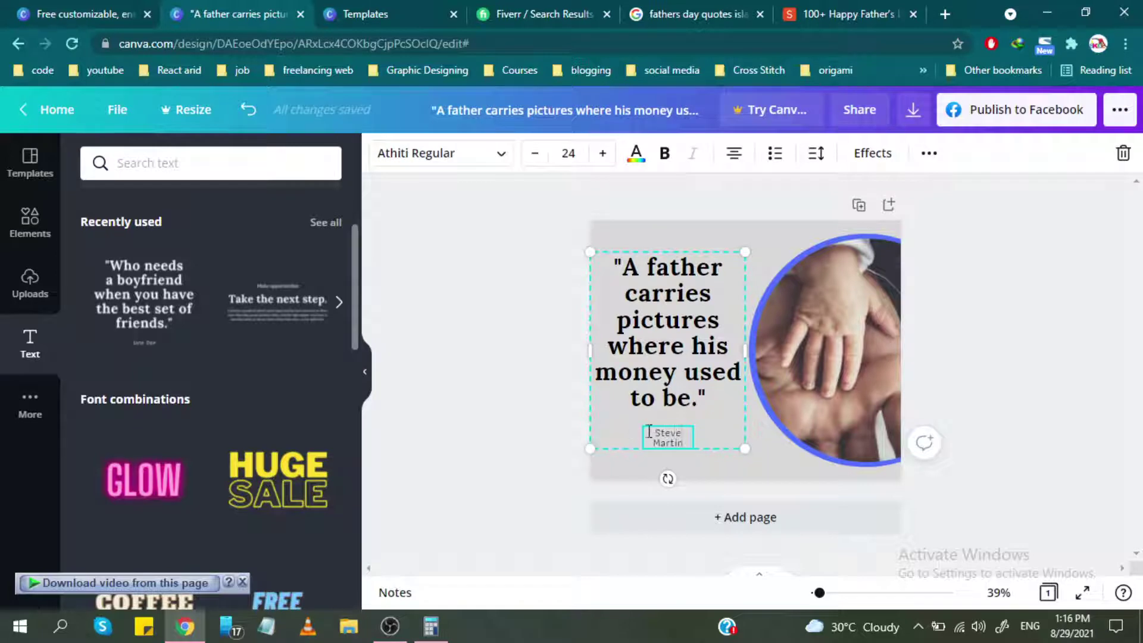
mouse_move(744, 351)
mouse_down()
mouse_move(685, 375)
mouse_move(686, 357)
mouse_up()
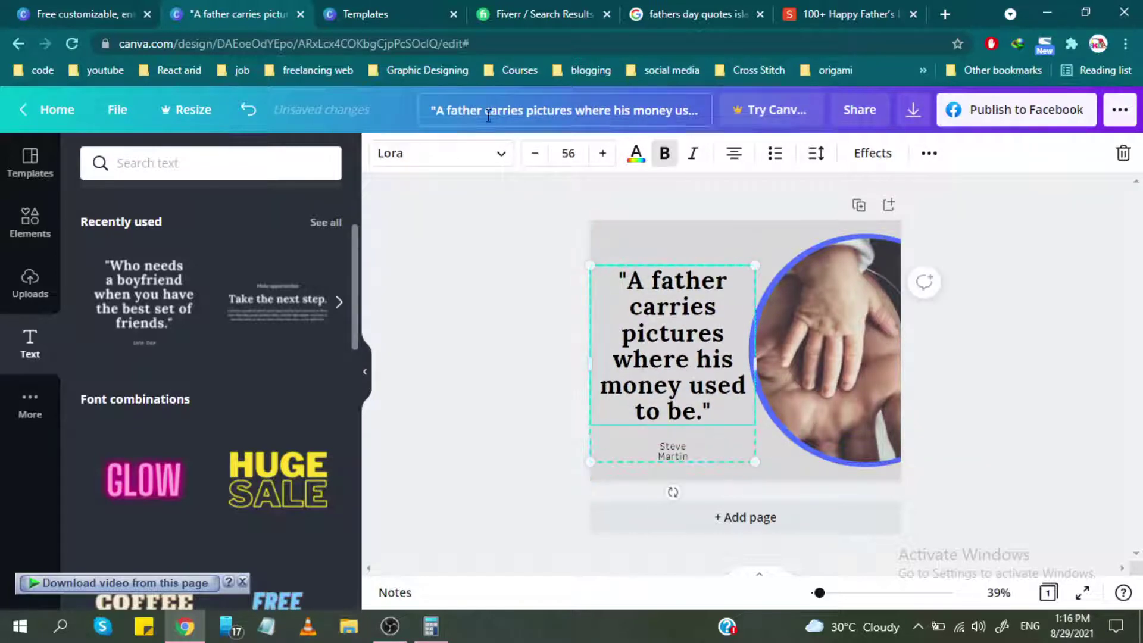
Resize the quote text to about 48.4 and reposition it beside the hands photo.
click(535, 154)
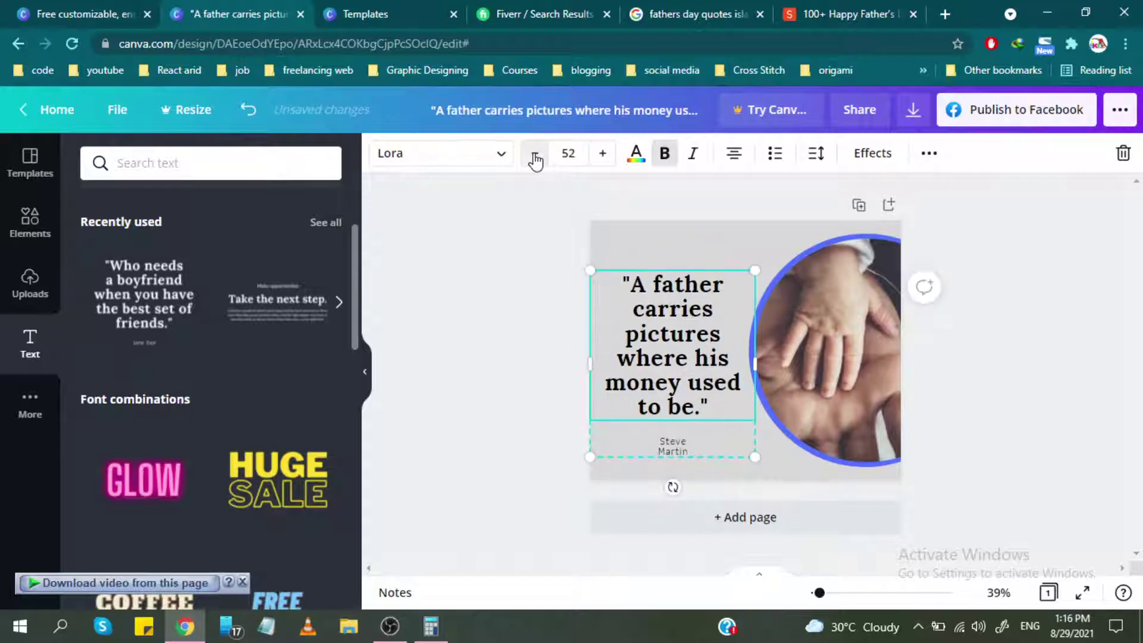
click(536, 153)
click(535, 153)
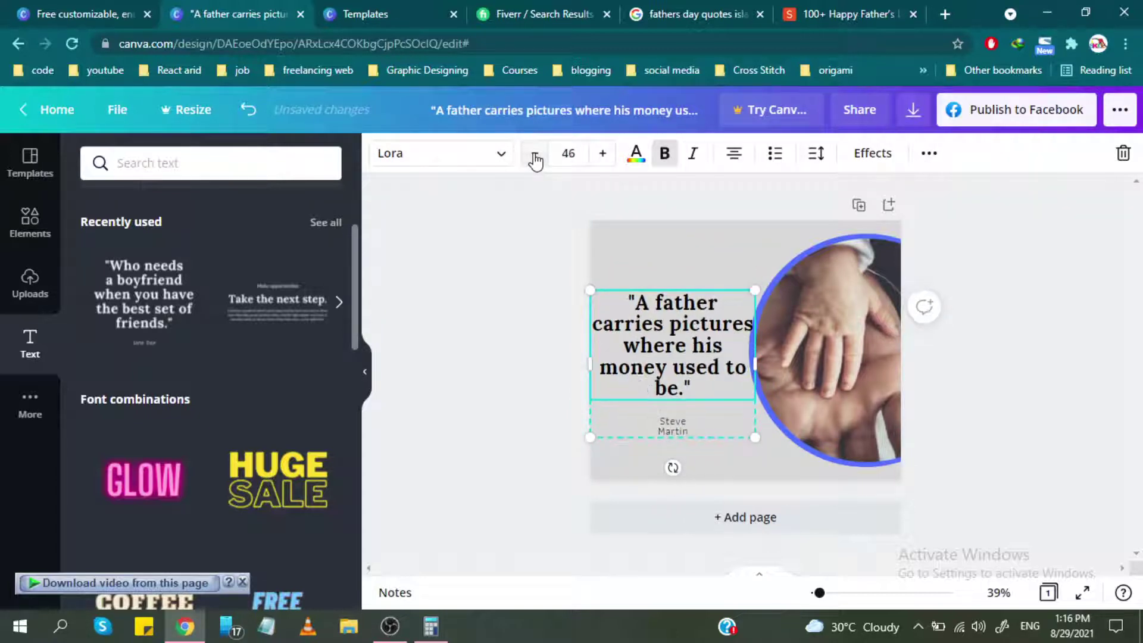
click(602, 156)
click(602, 156)
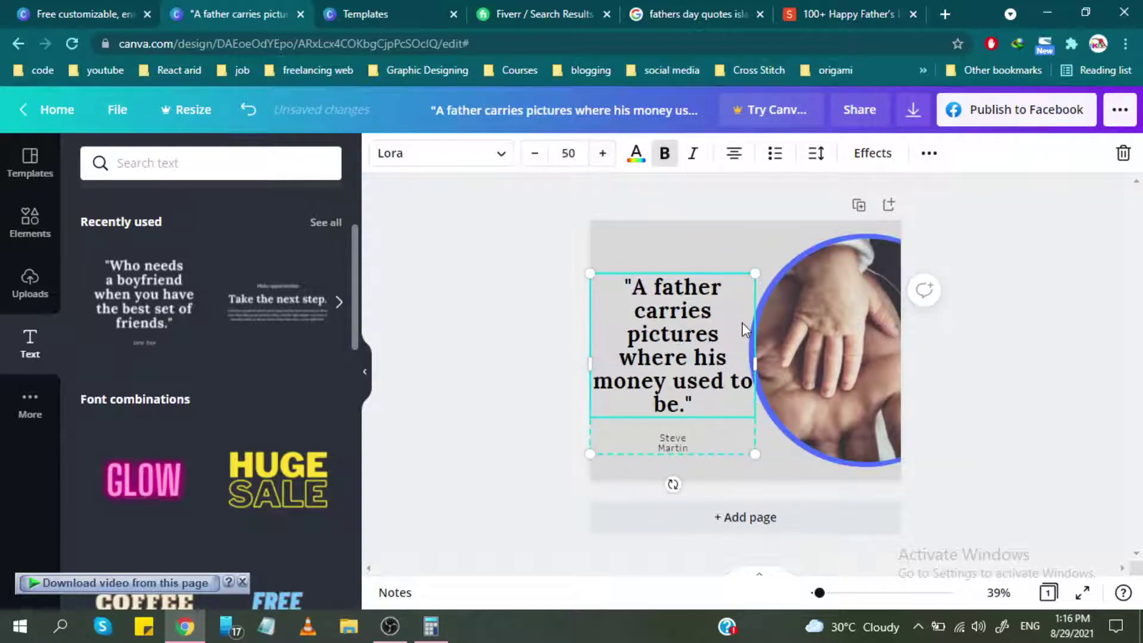
drag(755, 369, 736, 369)
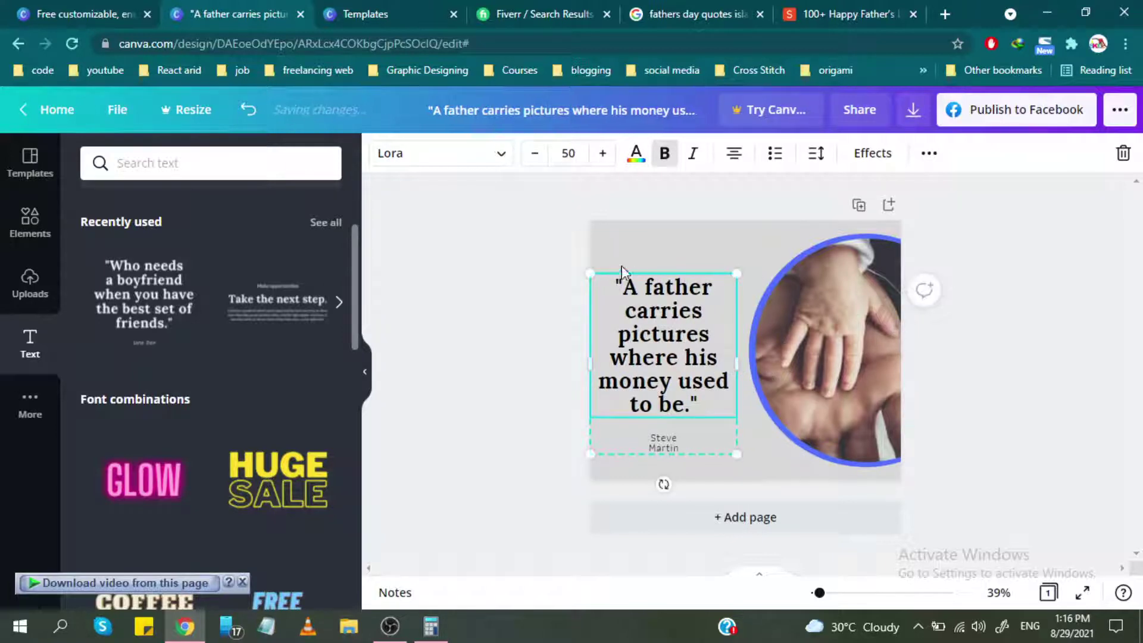
drag(592, 256, 624, 252)
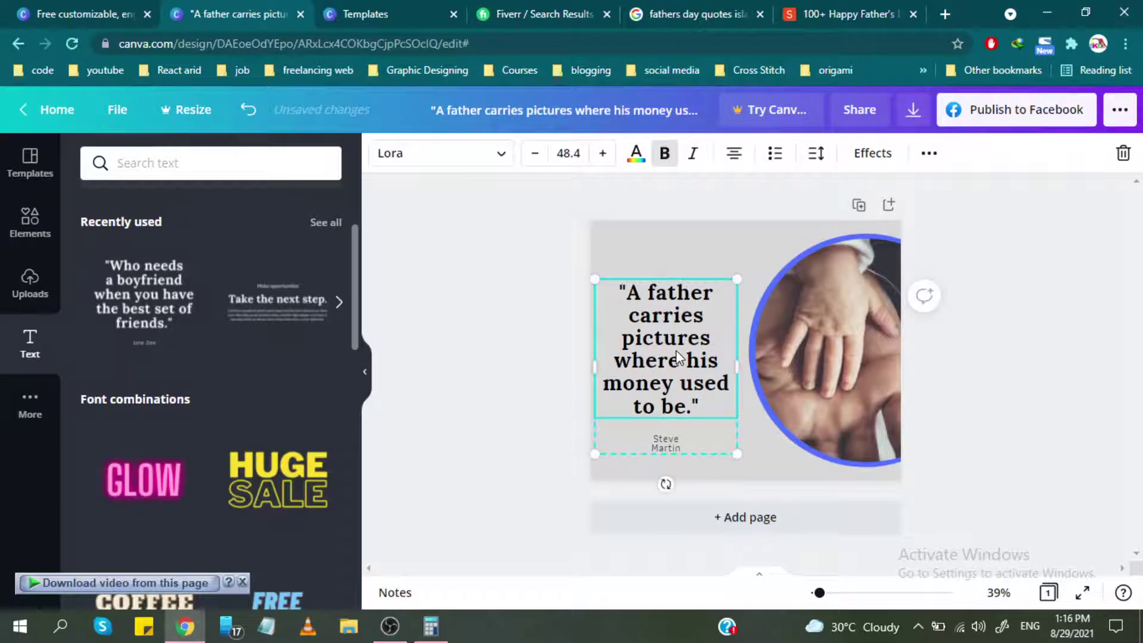
drag(671, 356, 676, 356)
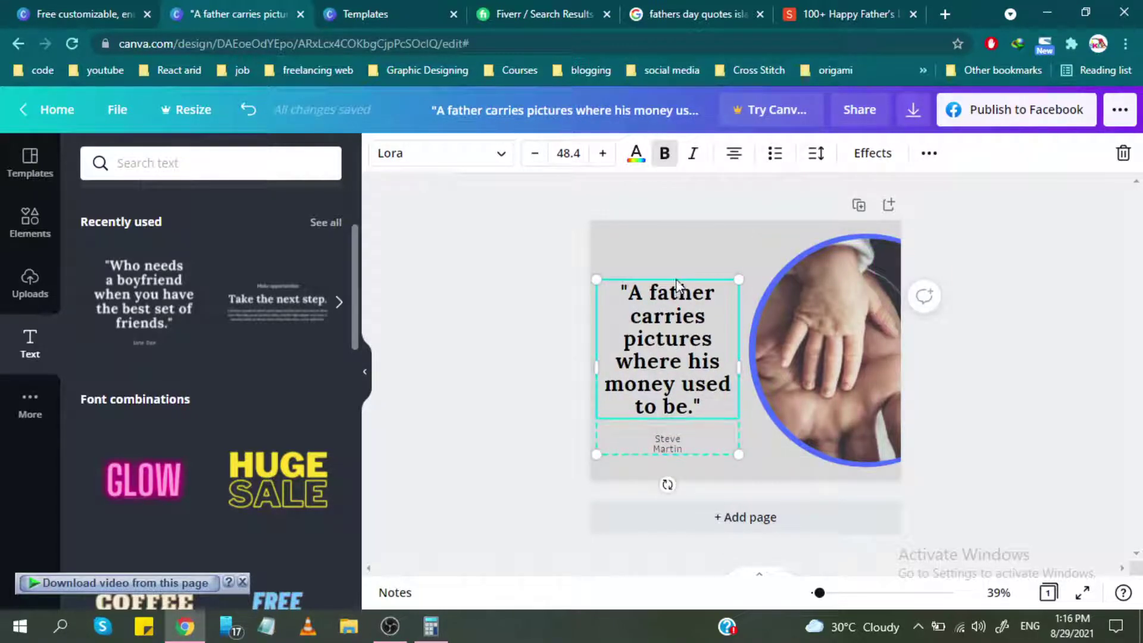
drag(676, 284, 676, 268)
click(771, 477)
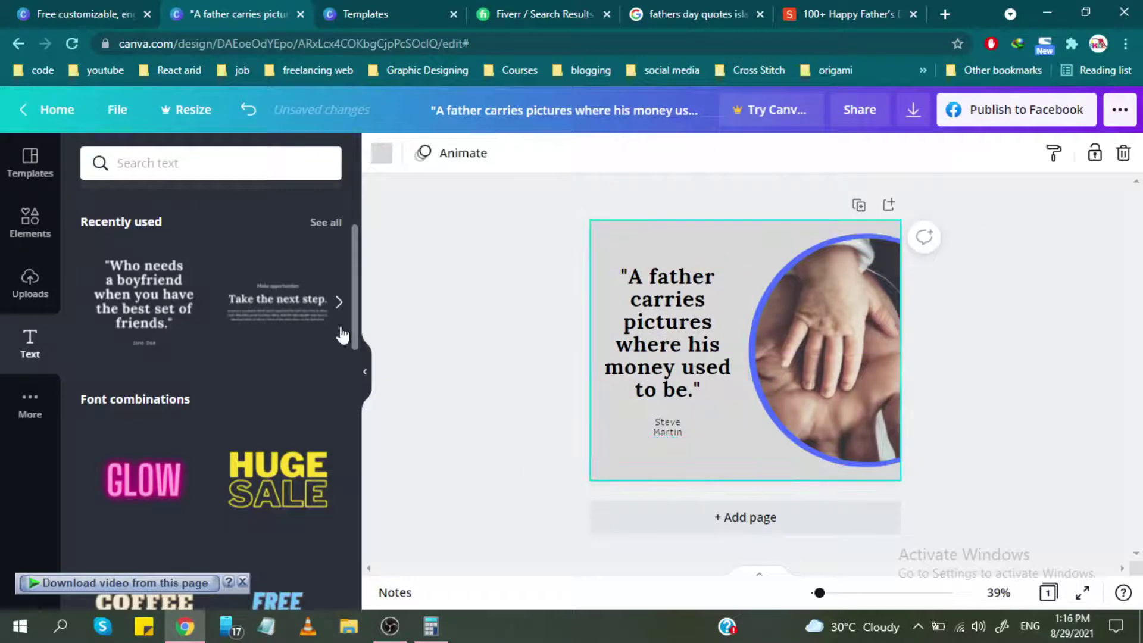
Search Elements for 'box'.
click(31, 225)
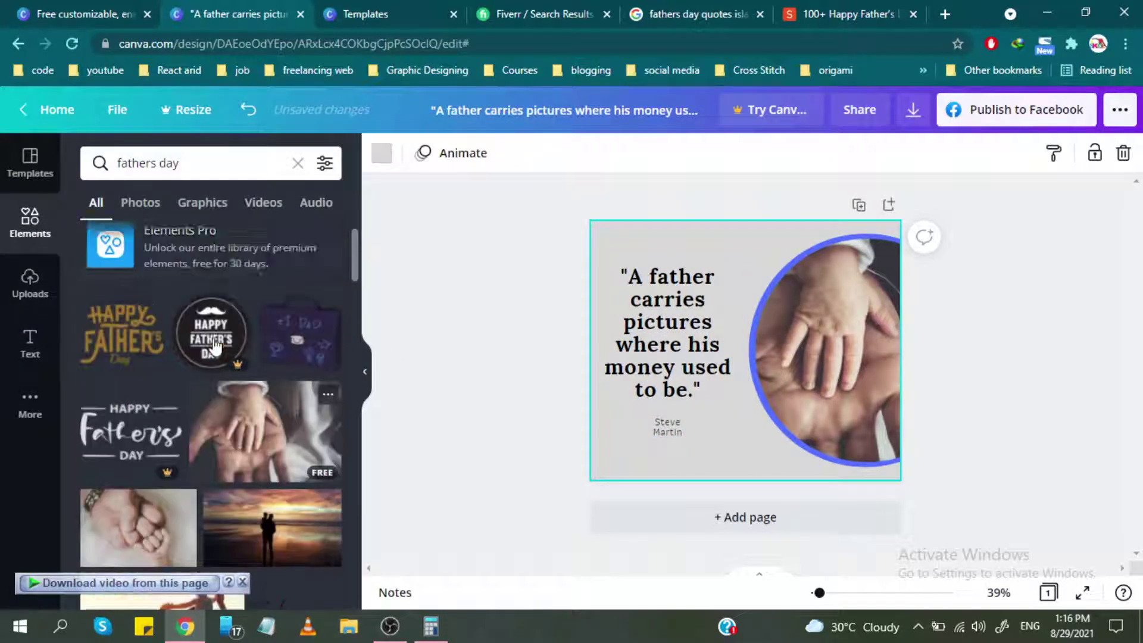
click(182, 169)
key(Return)
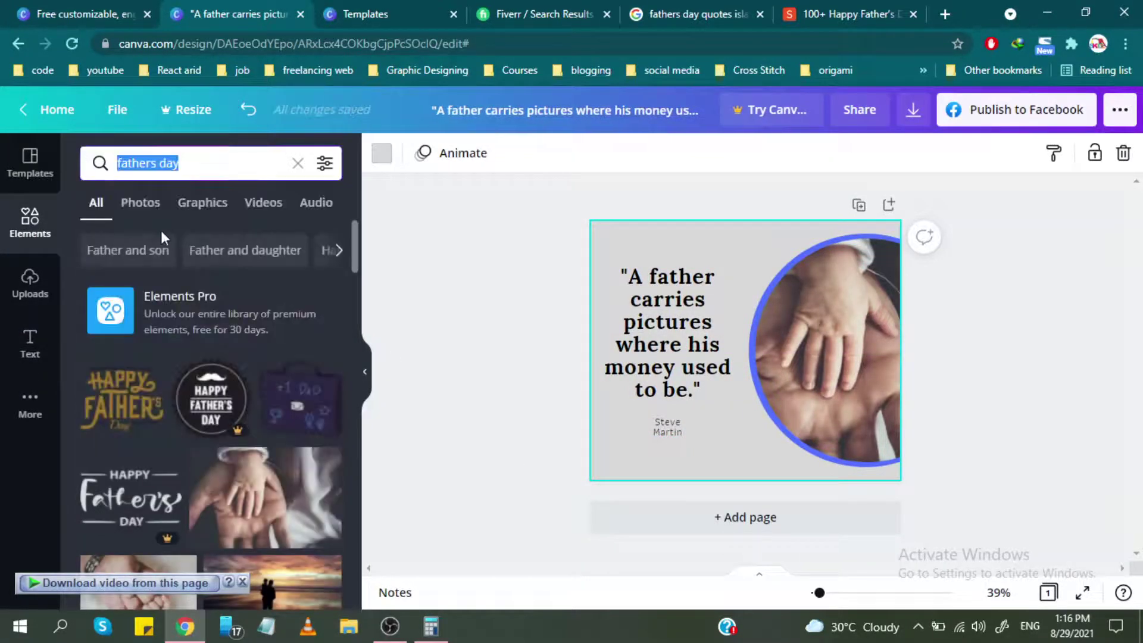
text(box)
key(Return)
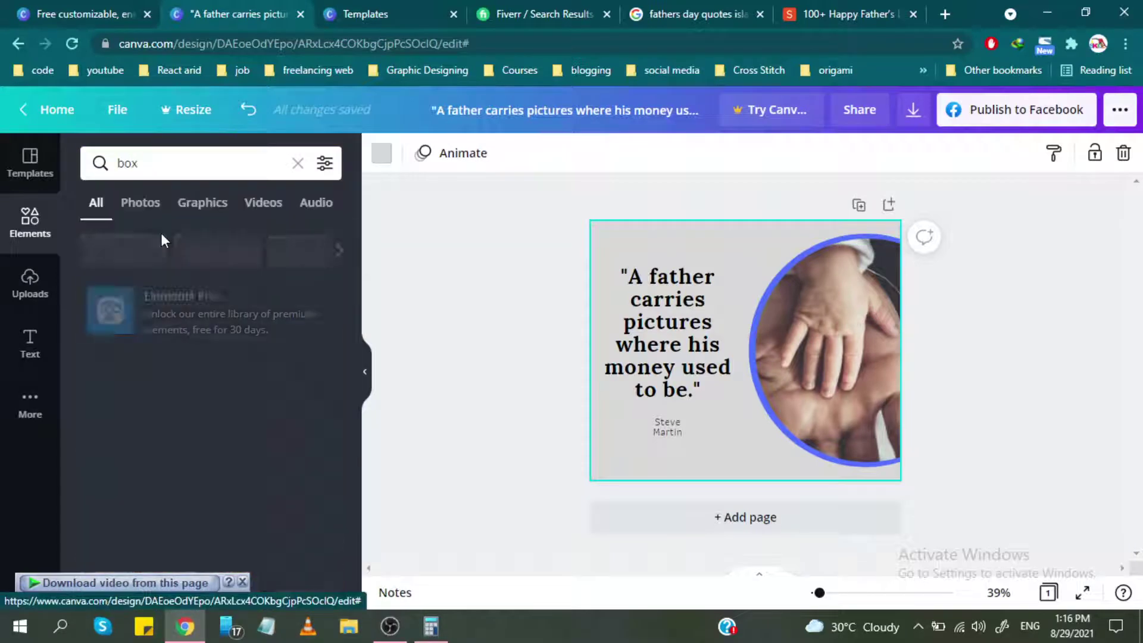
scroll(172, 268, down, 2)
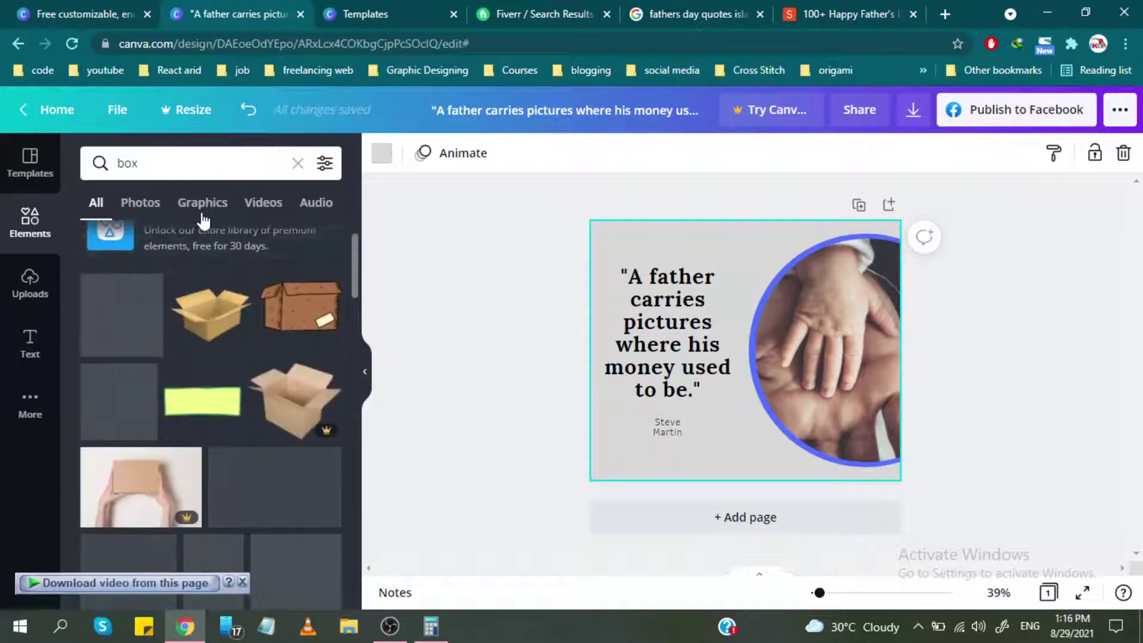
scroll(165, 252, down, 2)
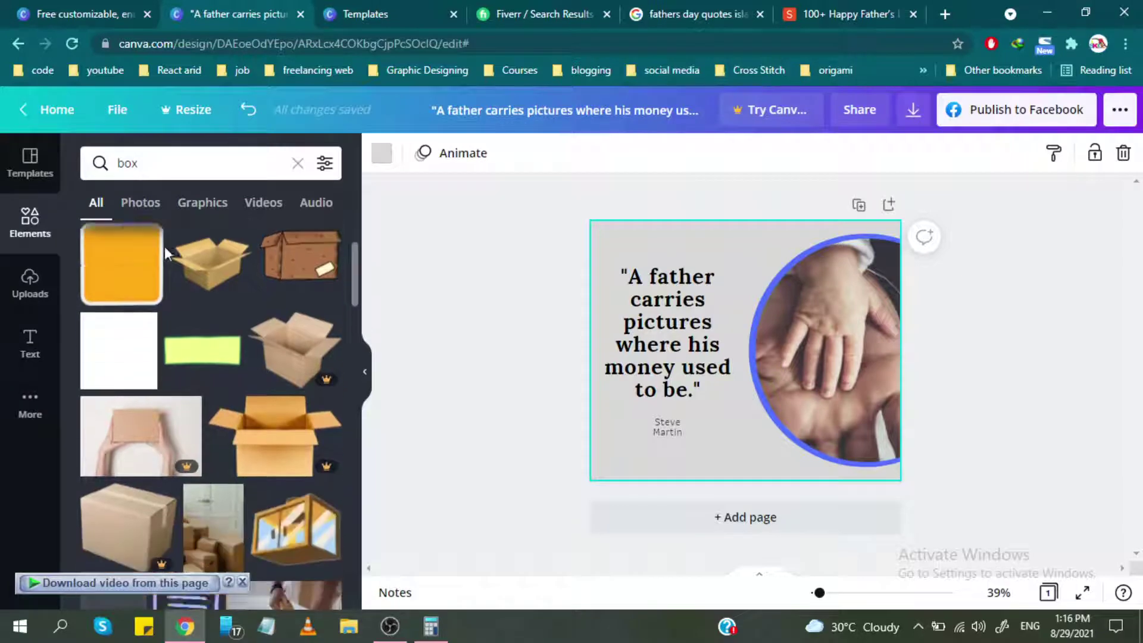
scroll(200, 324, down, 2)
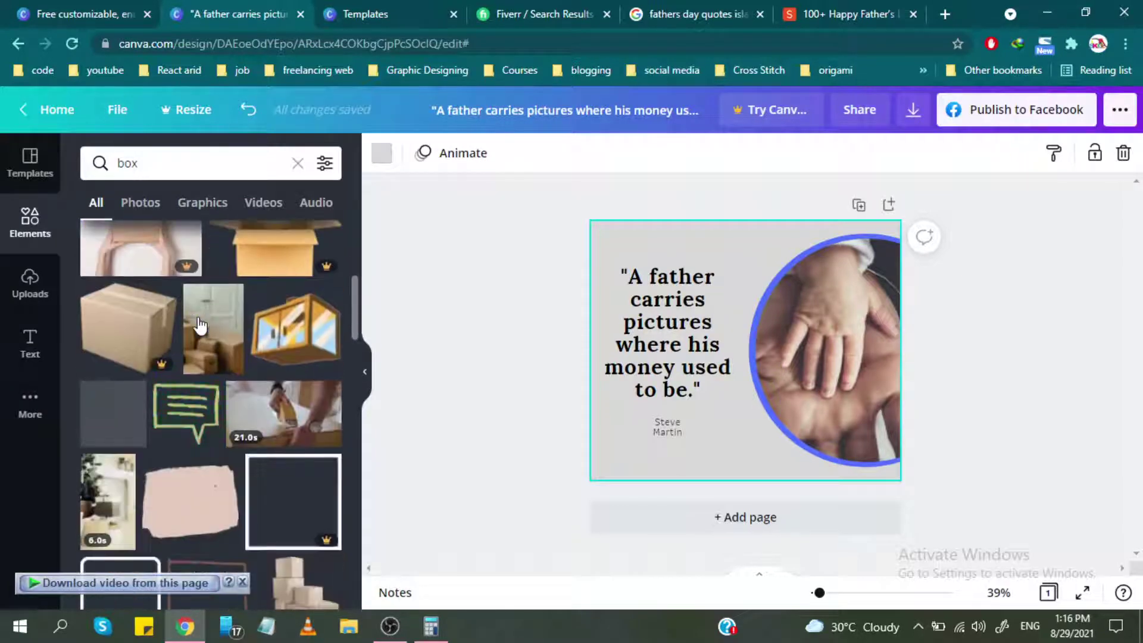
scroll(149, 297, up, 5)
Narrow the box results to Graphics and browse them.
click(53, 179)
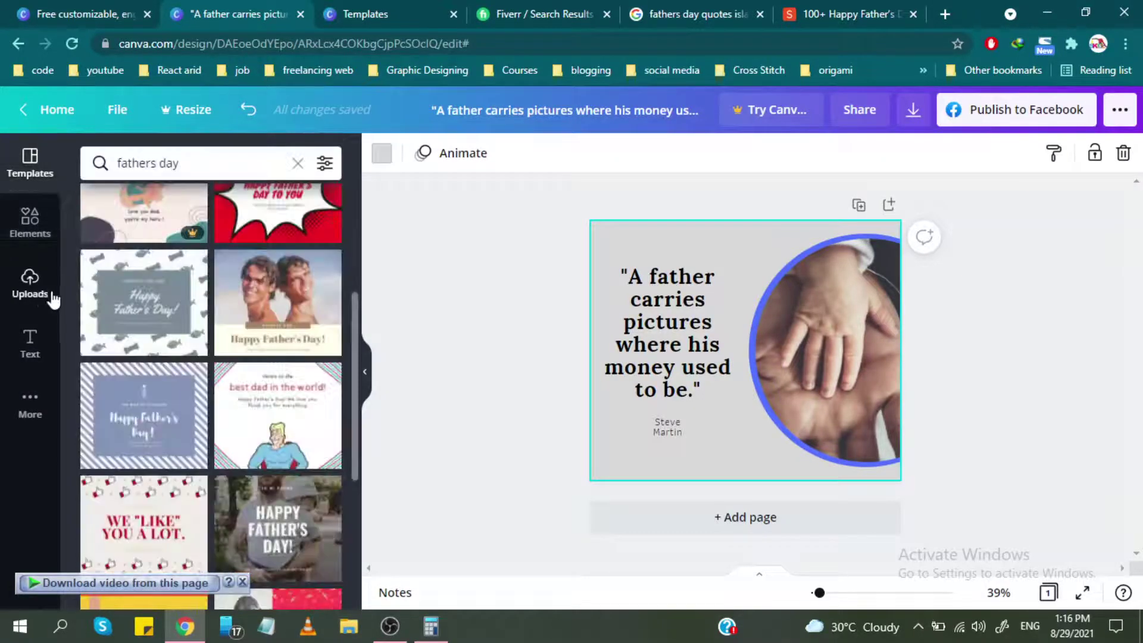
click(34, 226)
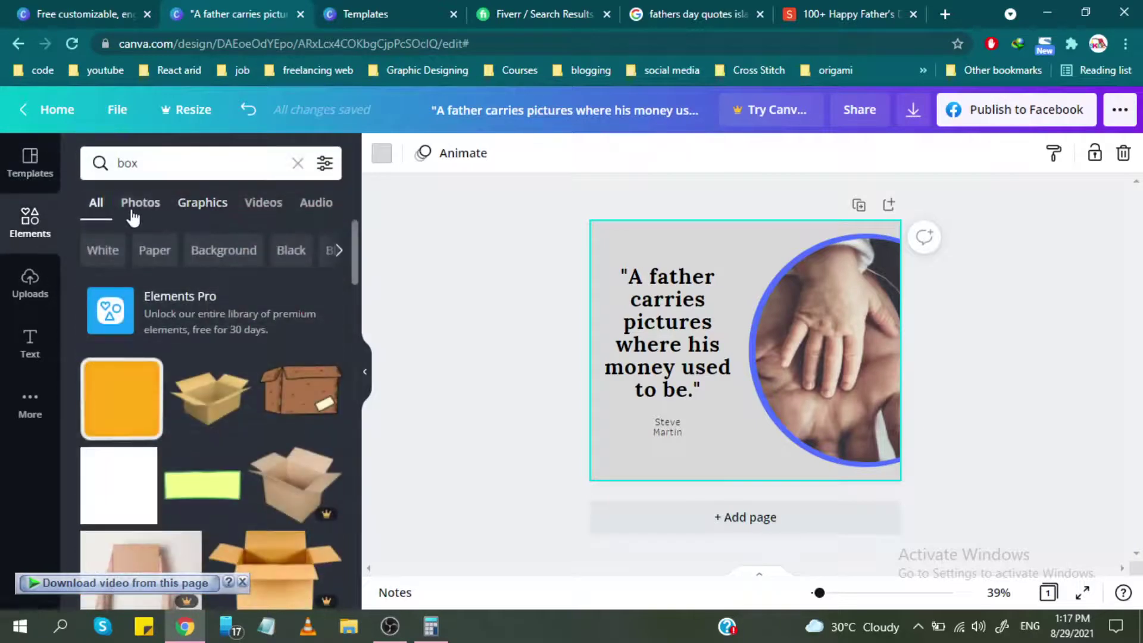
click(202, 203)
scroll(217, 304, down, 1)
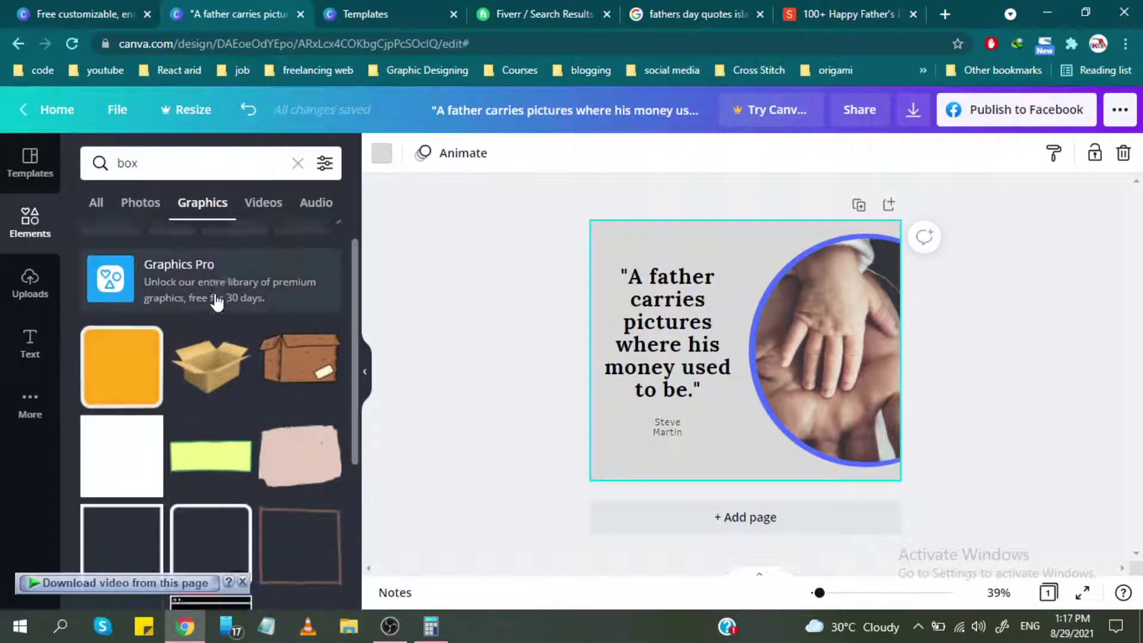
scroll(216, 304, down, 3)
scroll(220, 321, down, 1)
scroll(240, 381, down, 4)
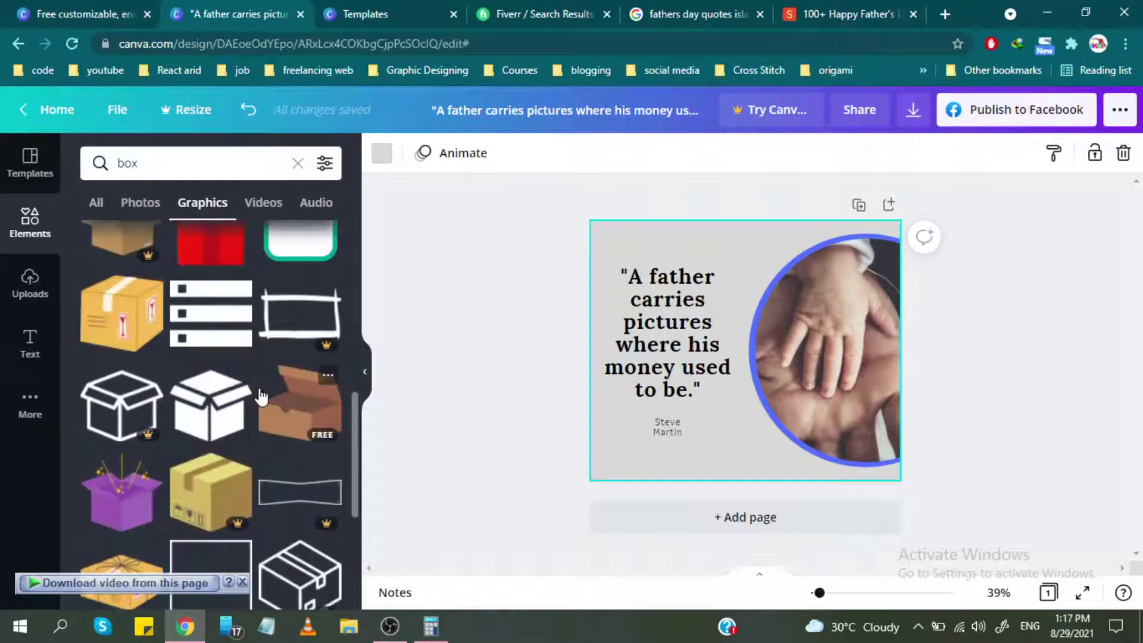
scroll(262, 396, down, 1)
scroll(262, 396, down, 2)
scroll(262, 396, up, 10)
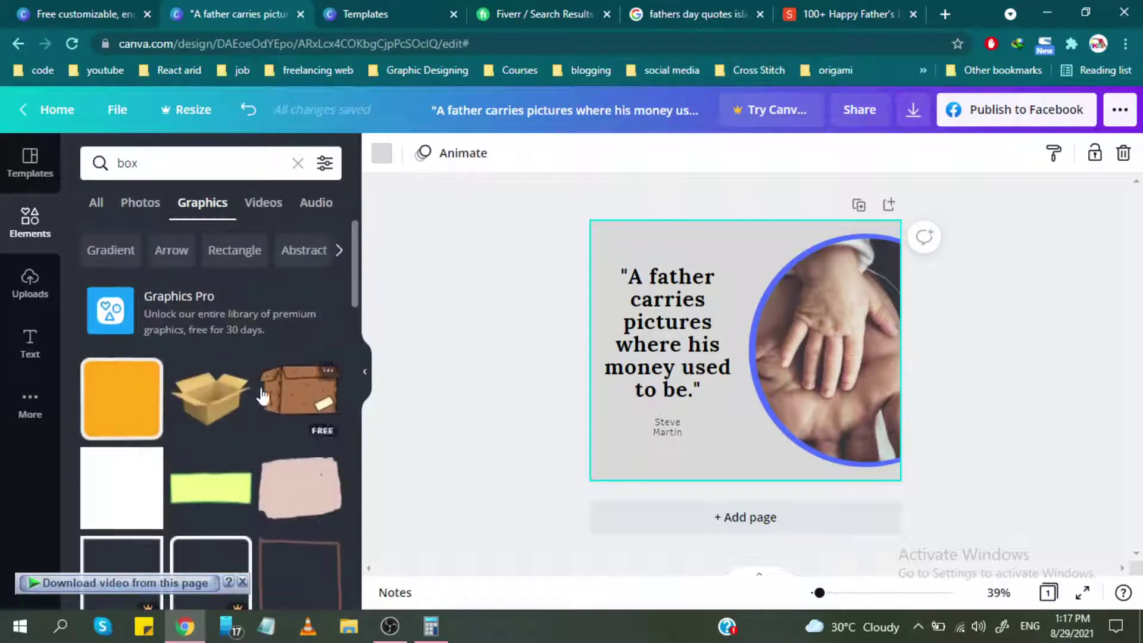
Look through the Apps, Text and Uploads panels, then return to the box graphics.
click(29, 404)
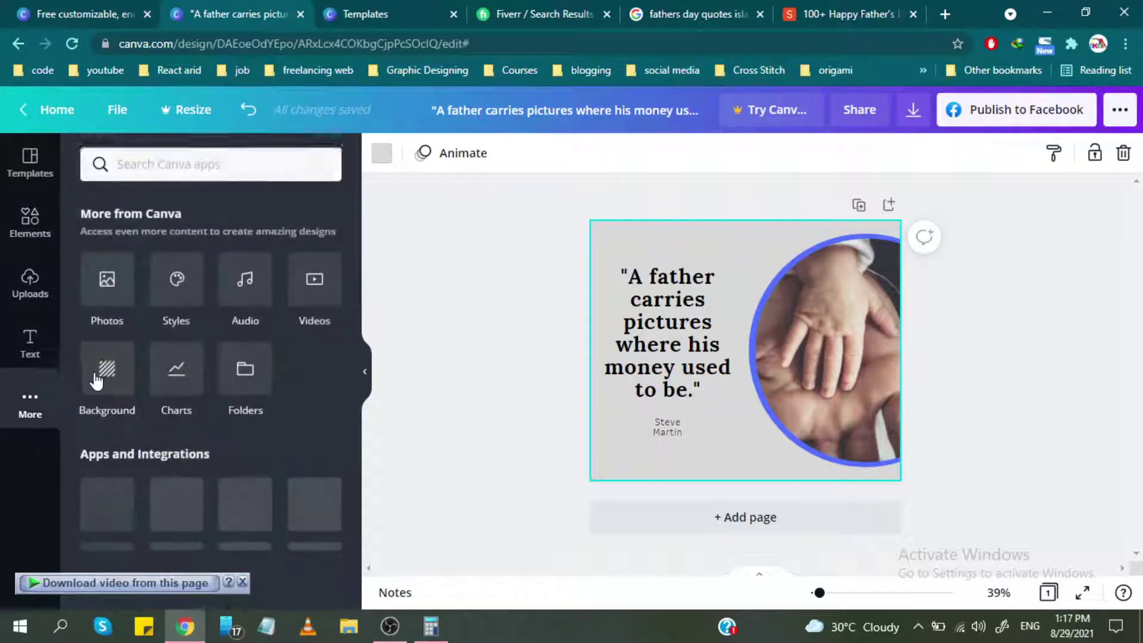
scroll(164, 362, down, 2)
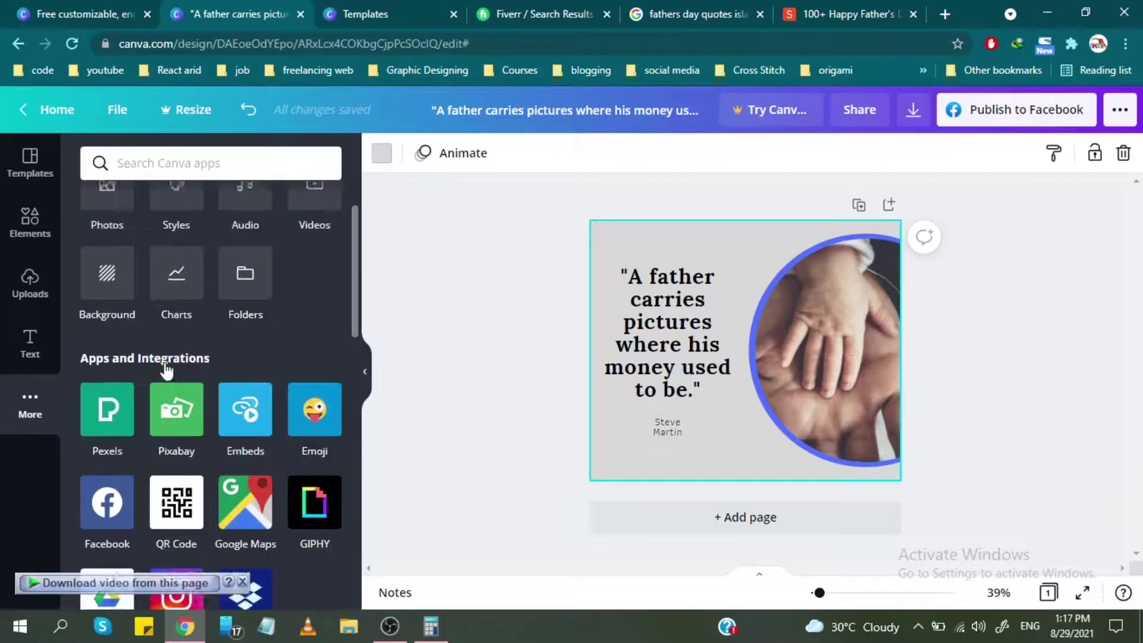
scroll(167, 371, up, 2)
click(31, 344)
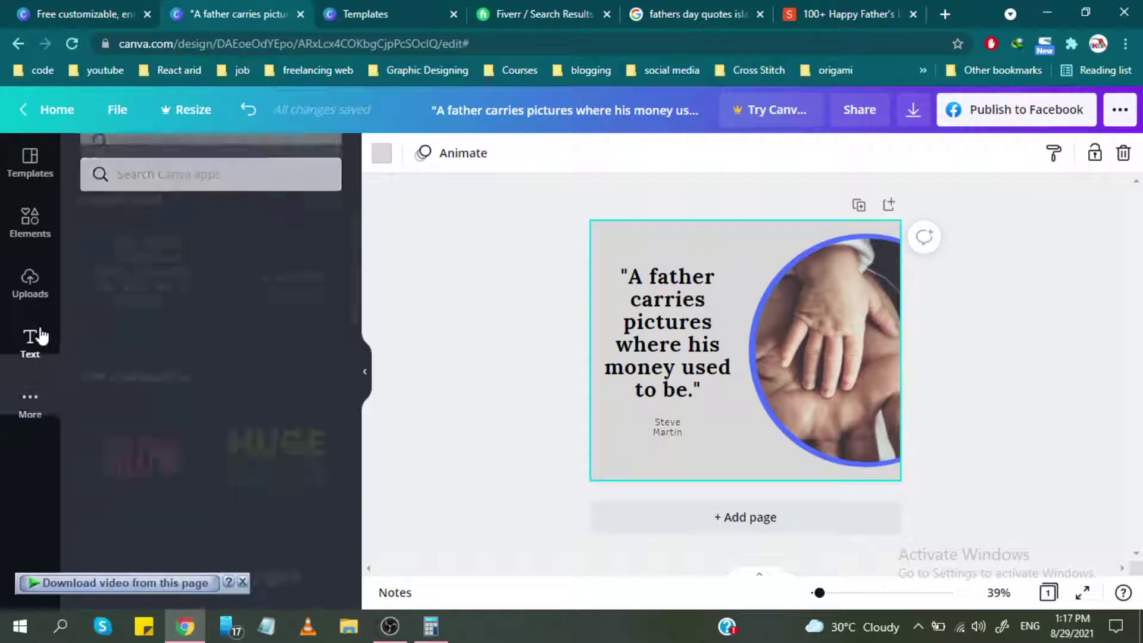
click(34, 271)
click(30, 234)
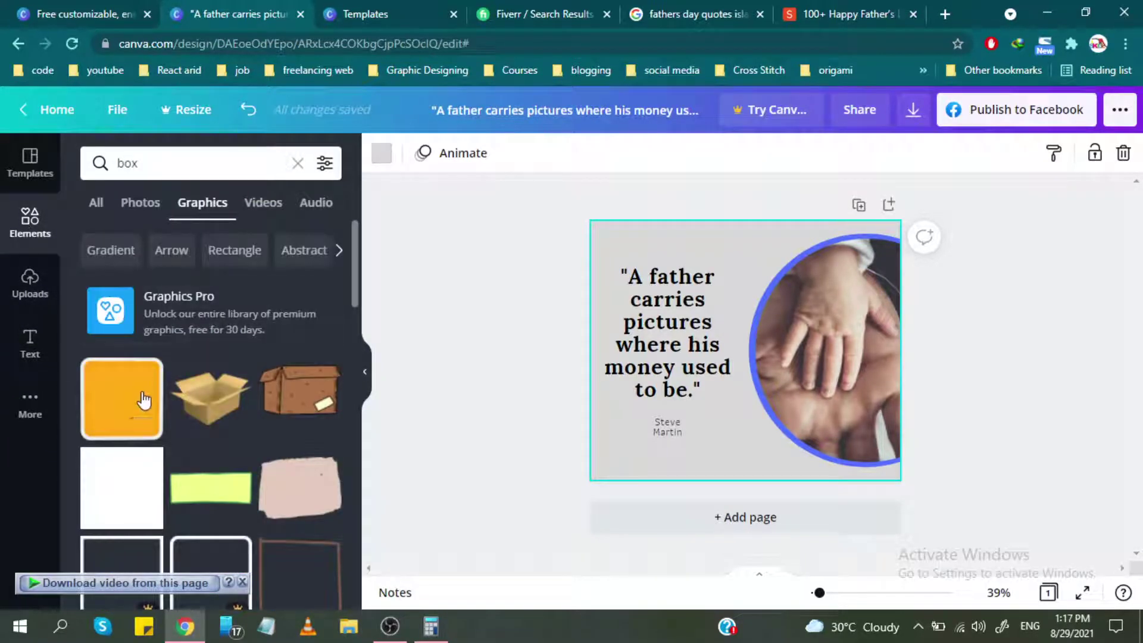
Add an orange rounded square, try stretching it into a wide bar, then undo.
click(107, 399)
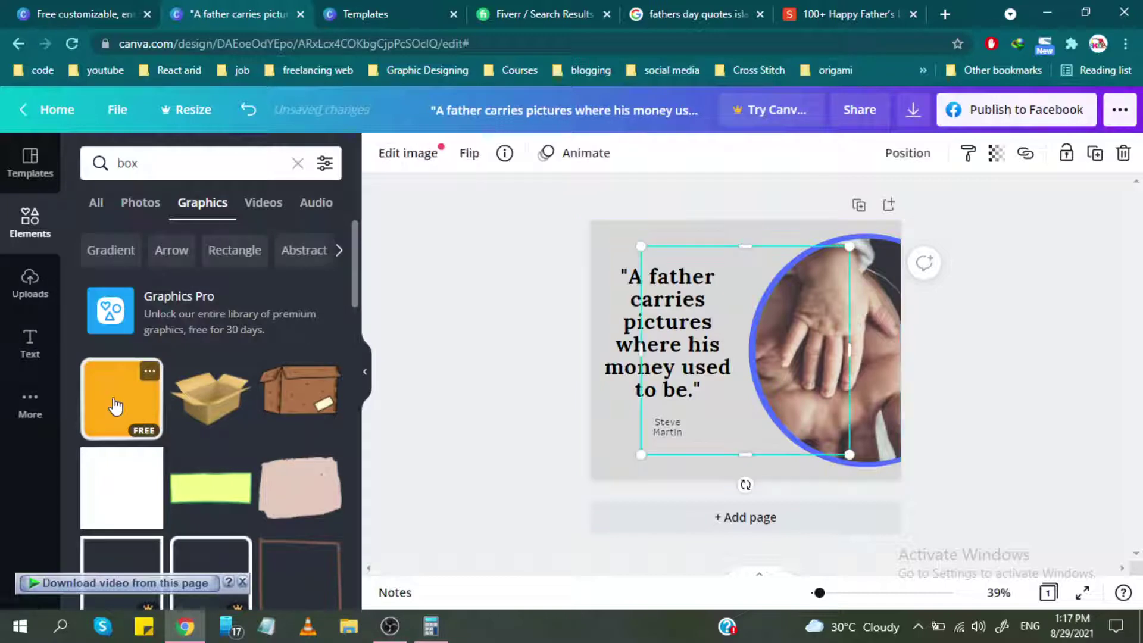
drag(746, 351, 691, 379)
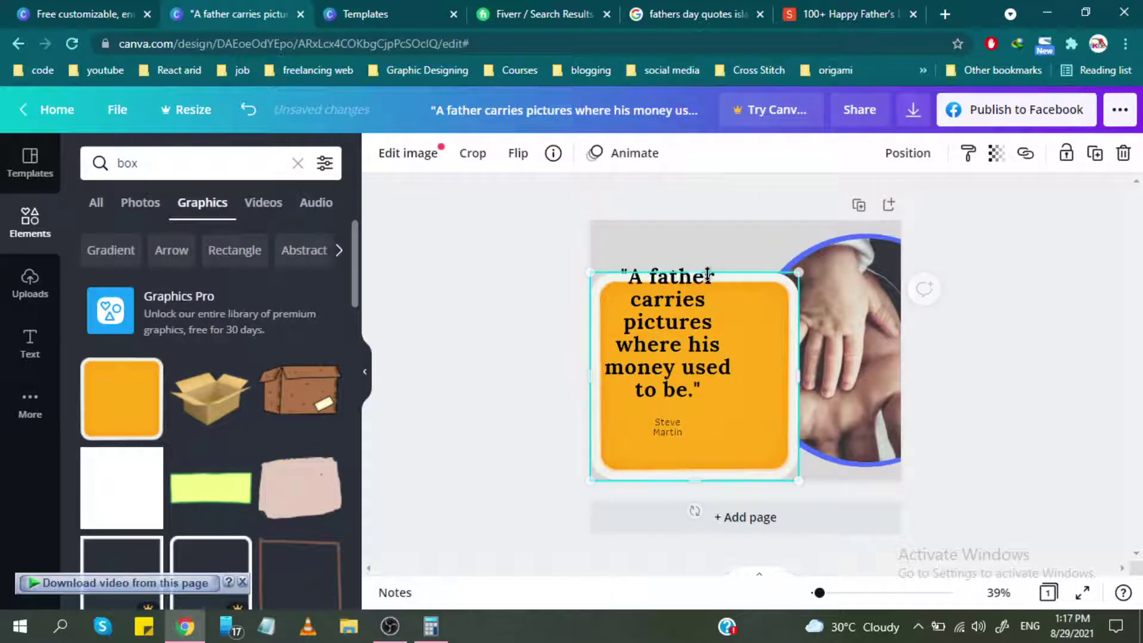
drag(699, 273, 693, 437)
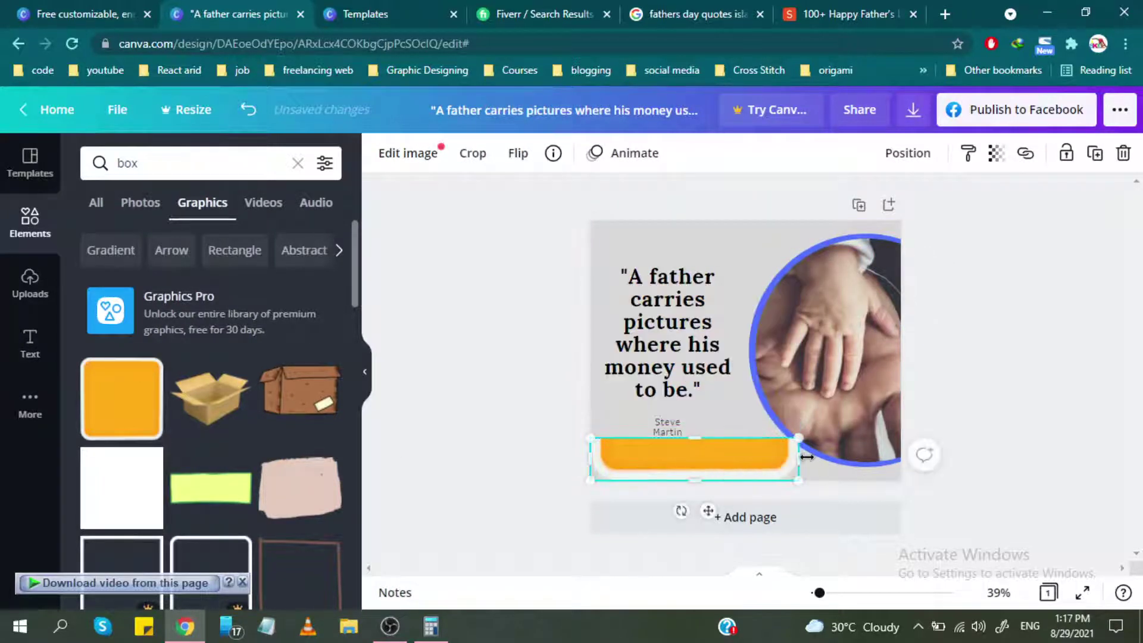
drag(862, 460, 899, 468)
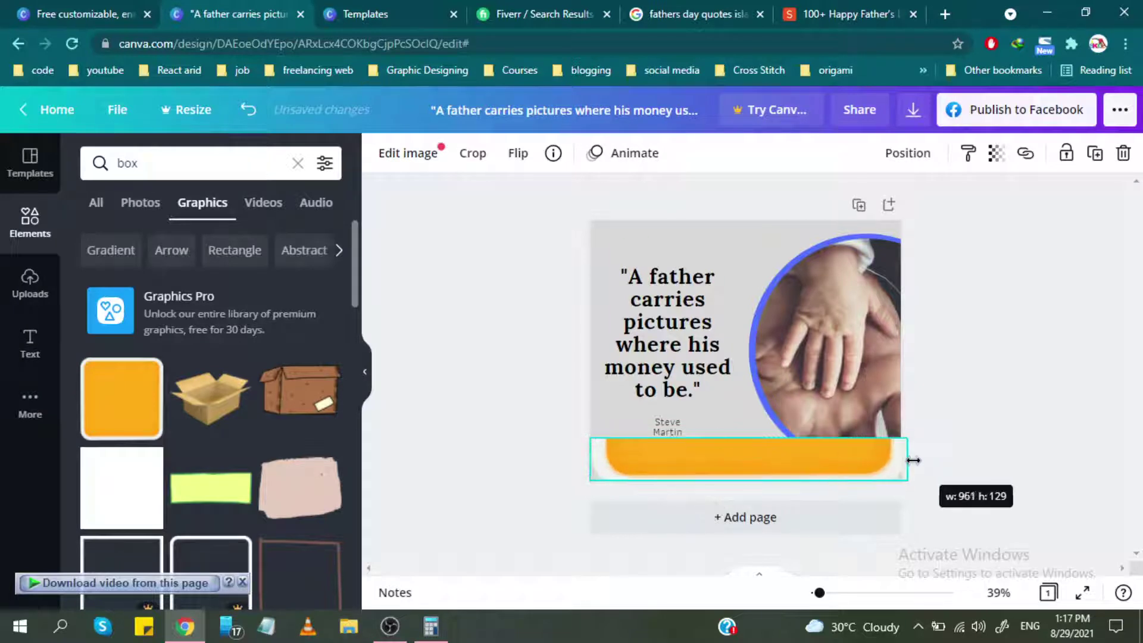
double_click(768, 456)
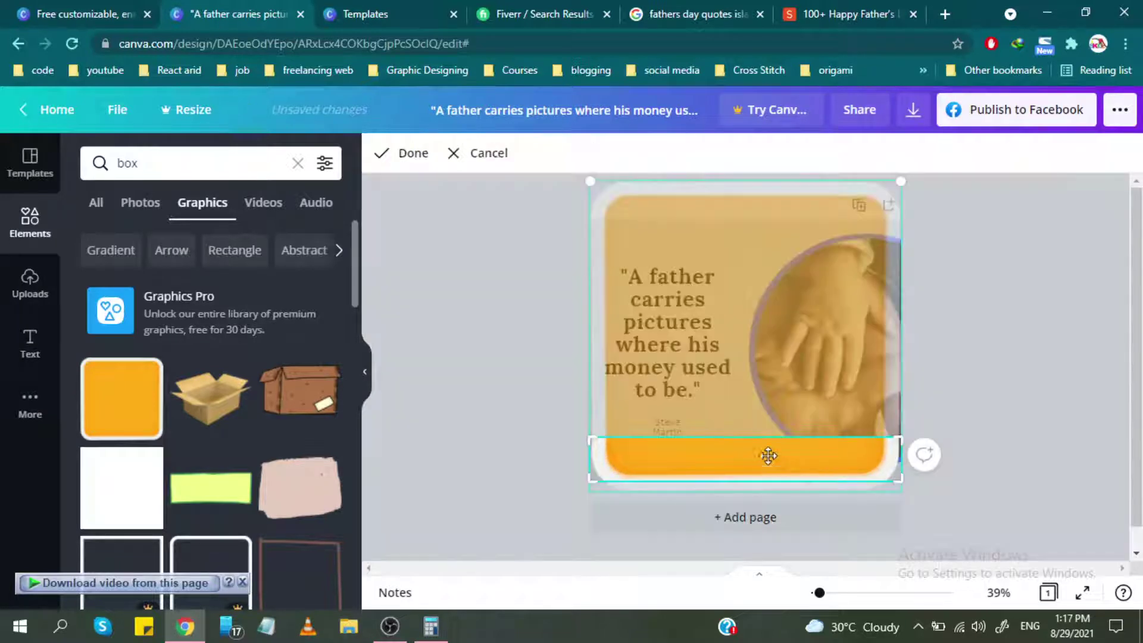
click(534, 201)
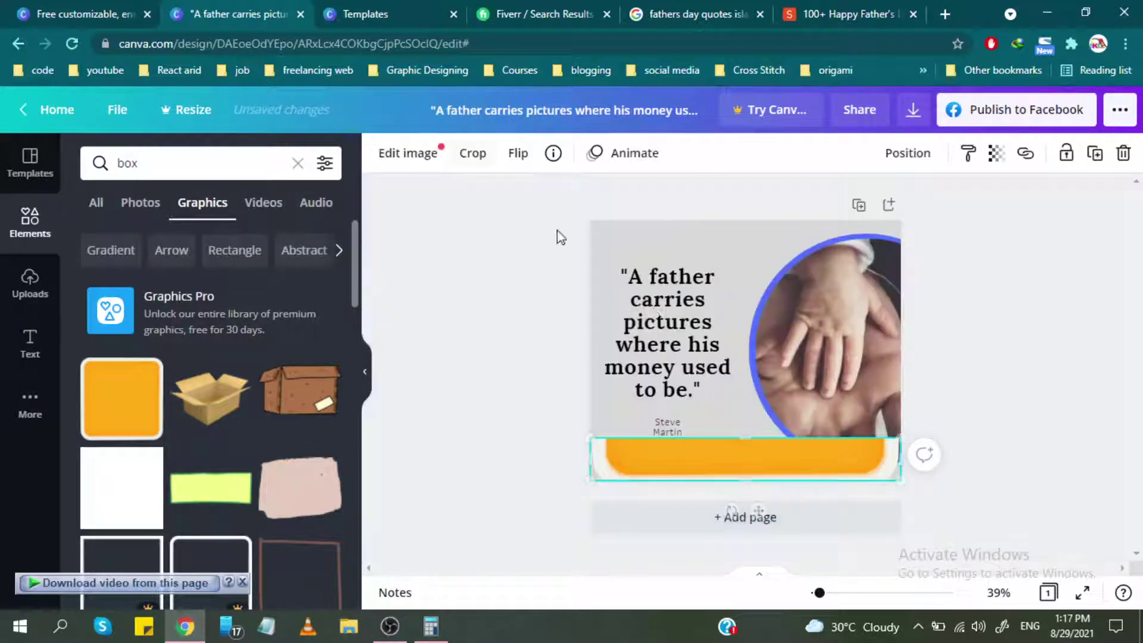
key(ctrl+z)
key(ctrl+z)
Replace the orange square with a fresh one placed left over the quote, width adjusted.
double_click(699, 449)
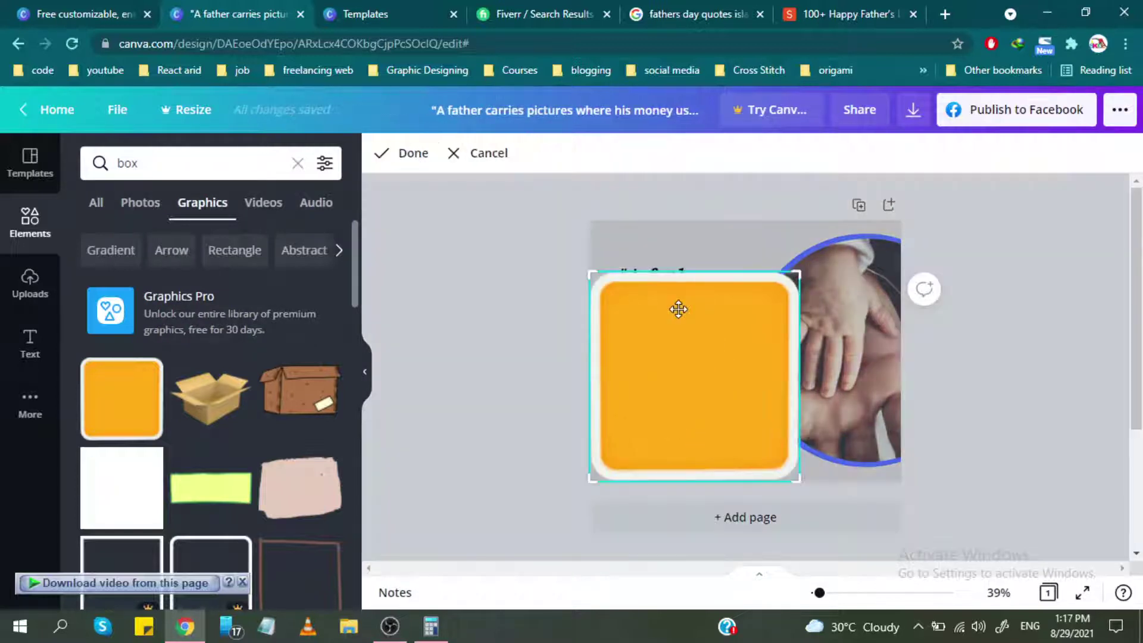
mouse_move(679, 307)
mouse_down()
mouse_move(760, 289)
mouse_move(688, 393)
mouse_up()
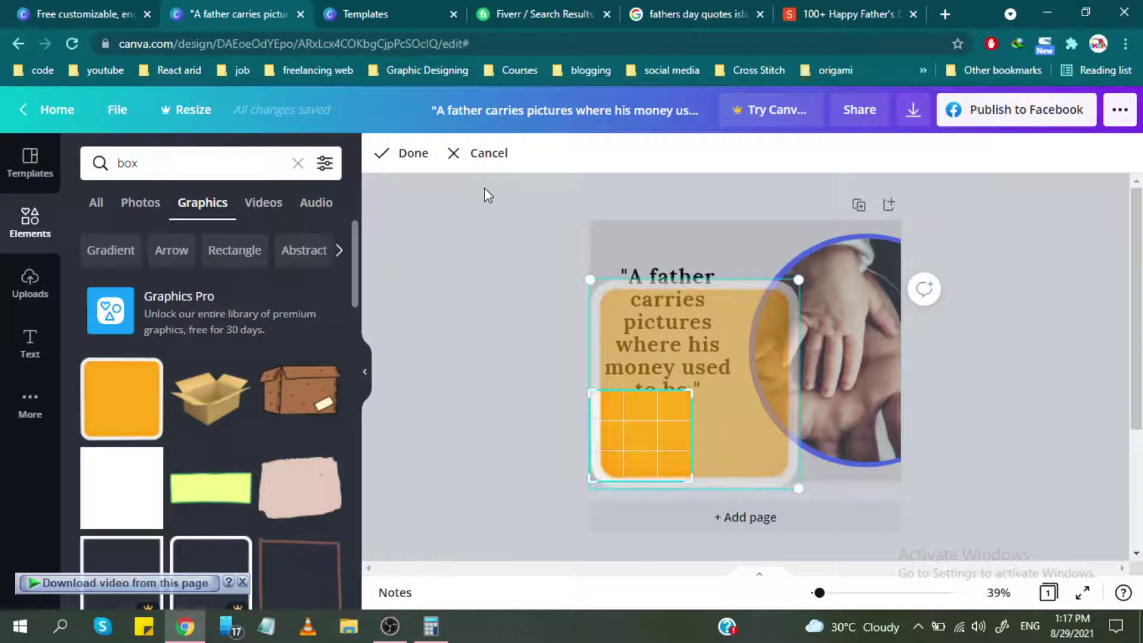
click(474, 153)
key(Delete)
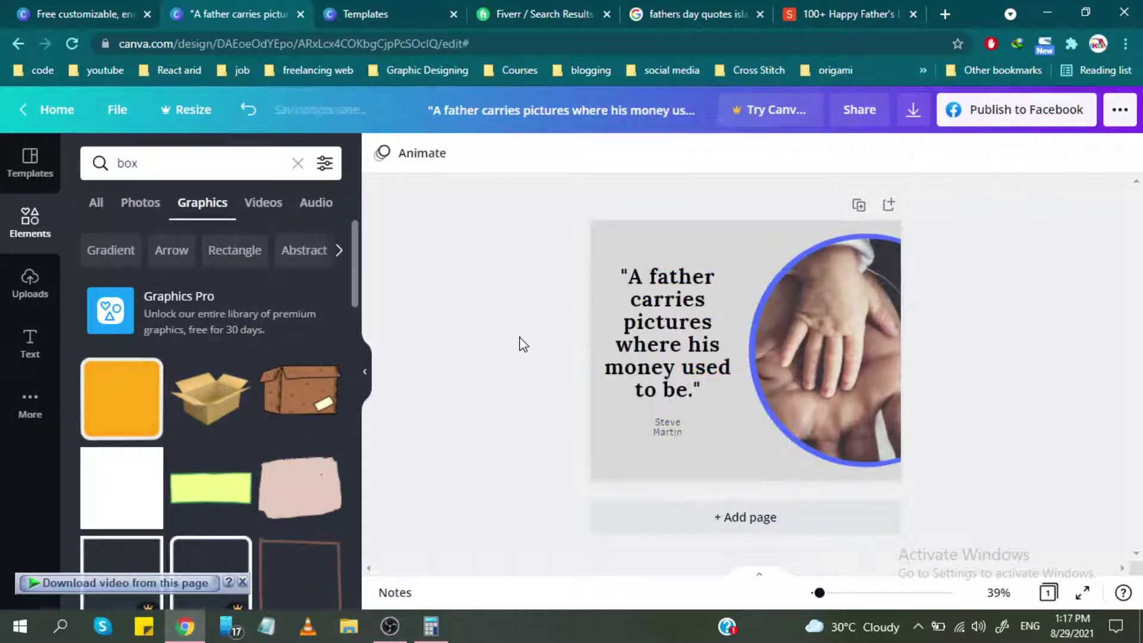
click(122, 394)
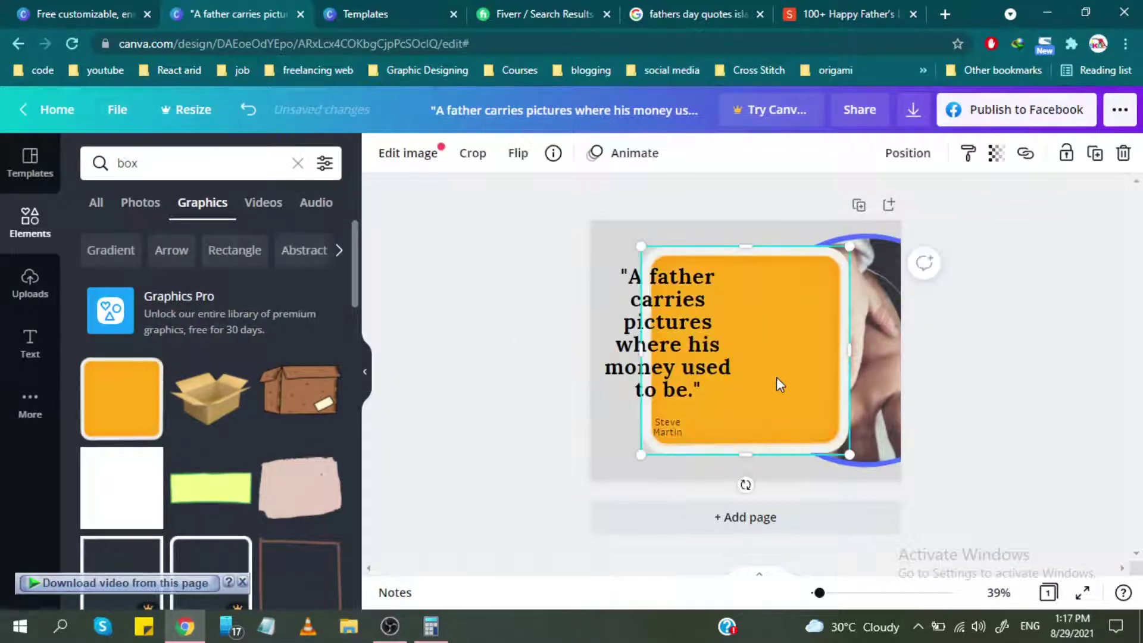
drag(777, 381, 719, 373)
drag(796, 350, 792, 347)
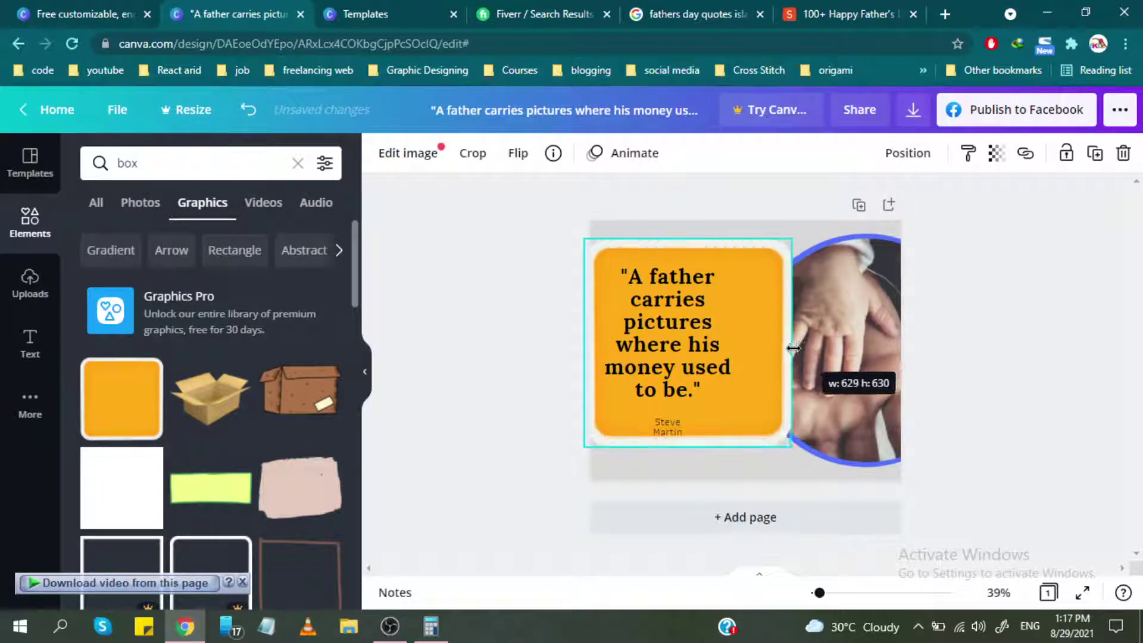
Layer the orange square behind the quote text.
click(810, 348)
right_click(817, 331)
click(696, 259)
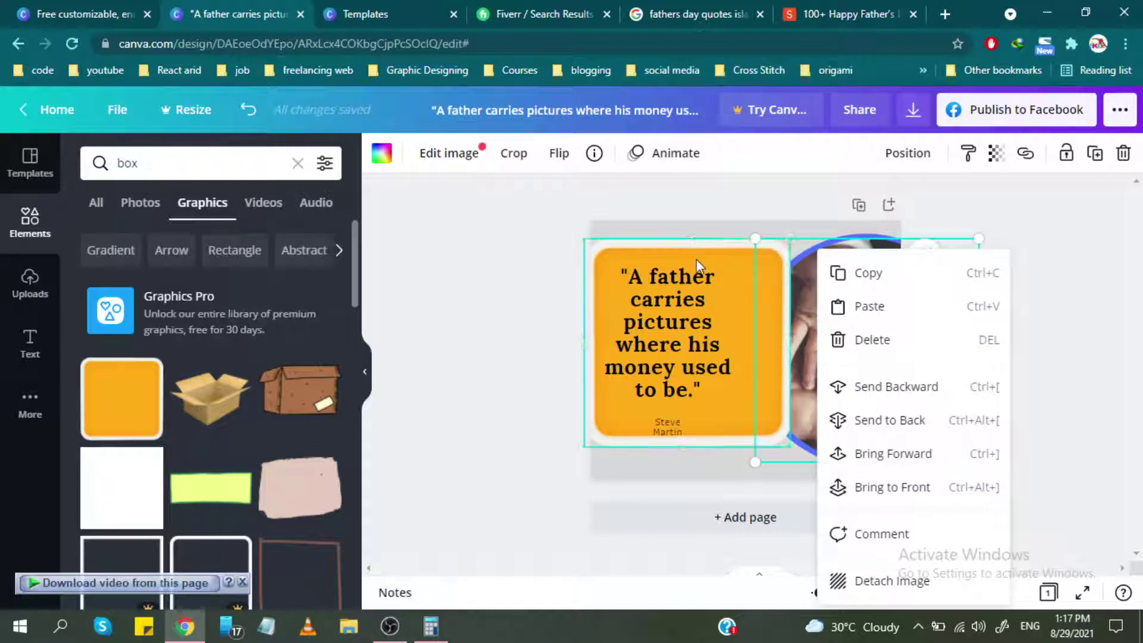
right_click(697, 258)
click(772, 488)
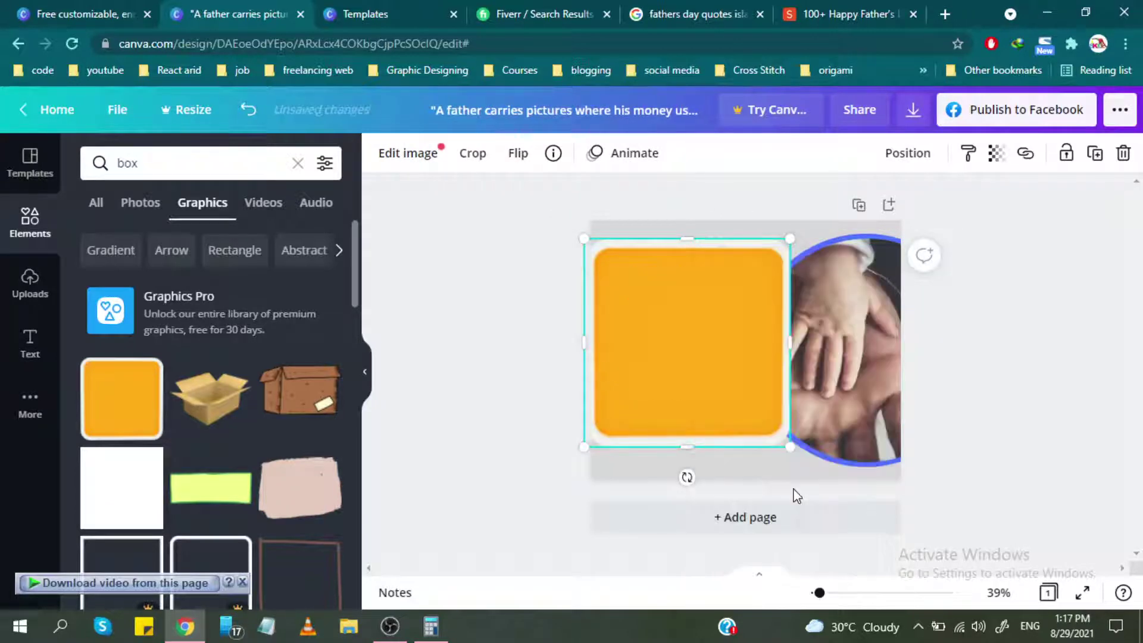
right_click(671, 302)
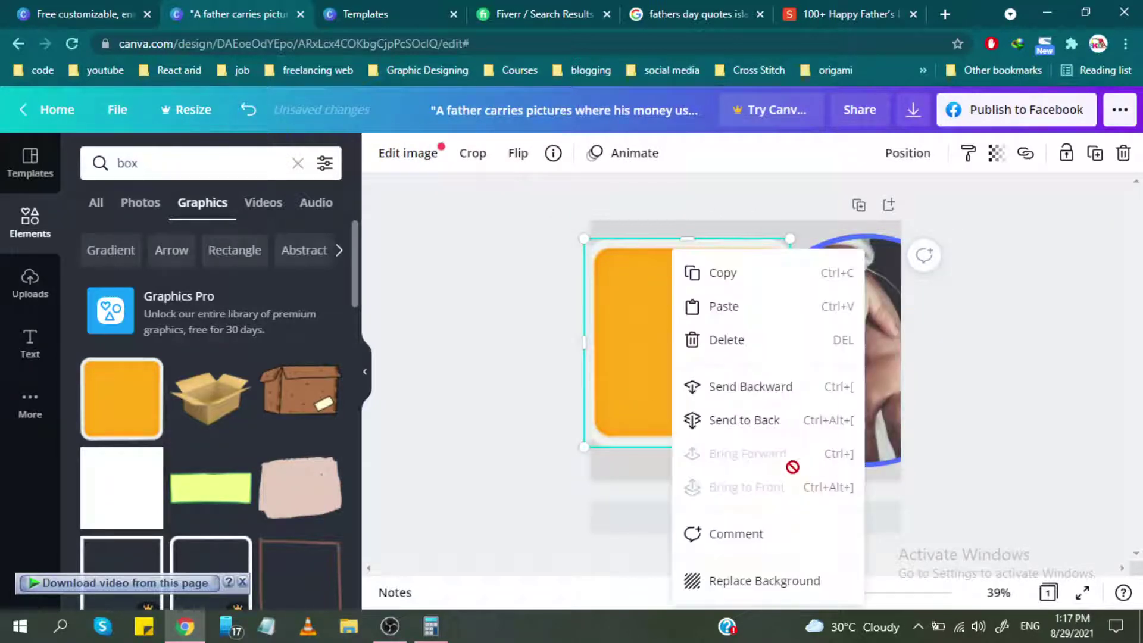
click(732, 418)
click(723, 281)
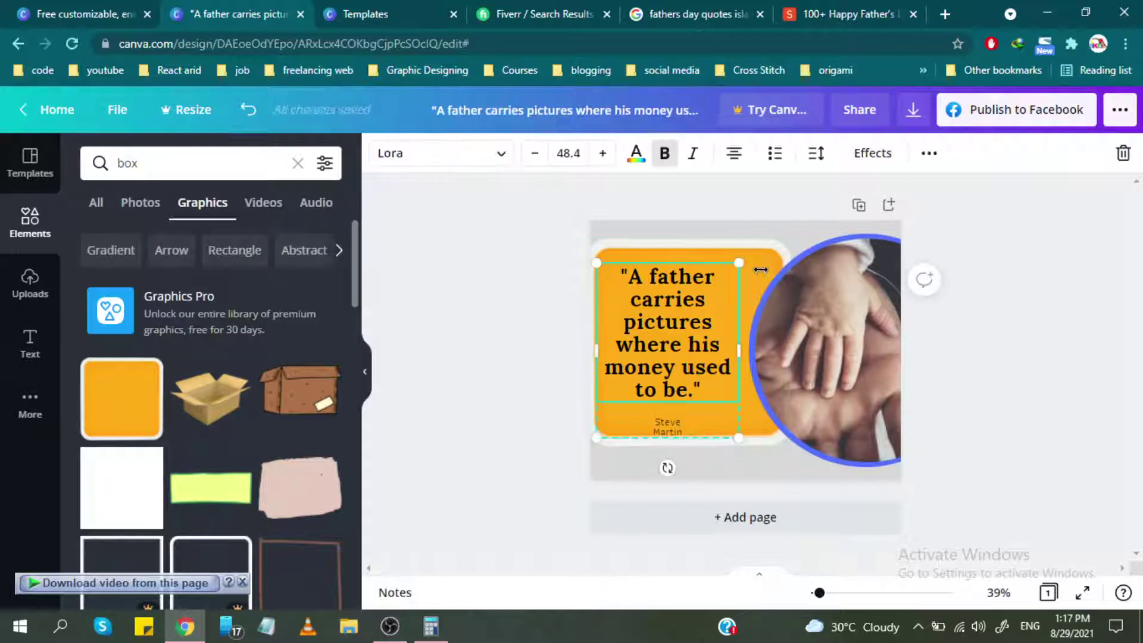
Enlarge the orange square into a panel covering the post's left side.
click(770, 248)
drag(749, 255, 726, 257)
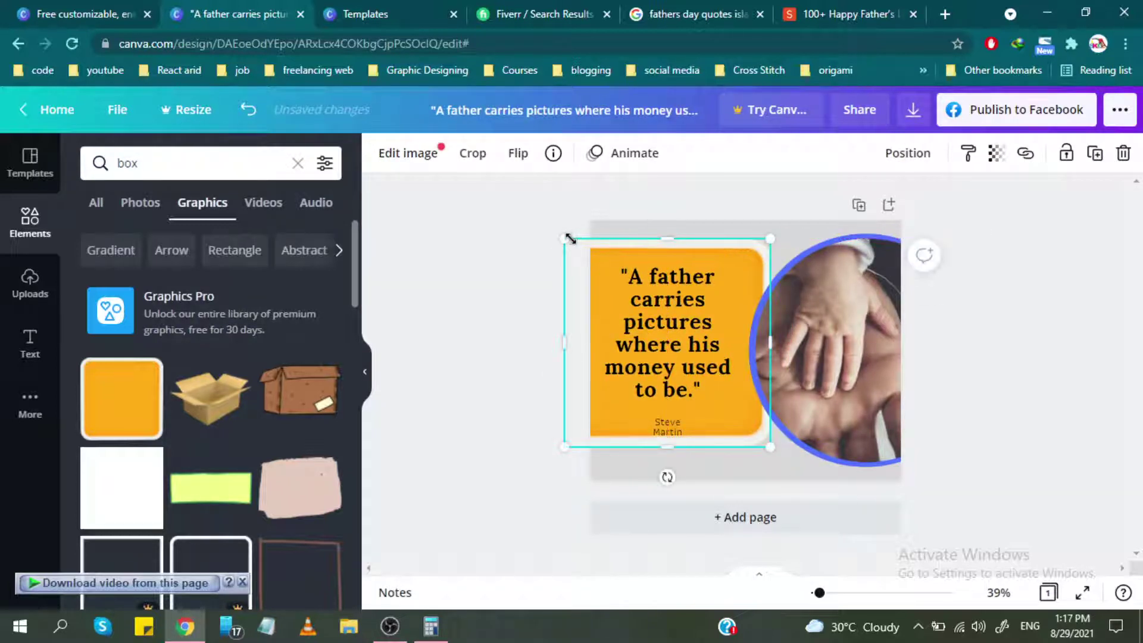
drag(571, 238, 534, 217)
drag(772, 449, 805, 485)
click(969, 436)
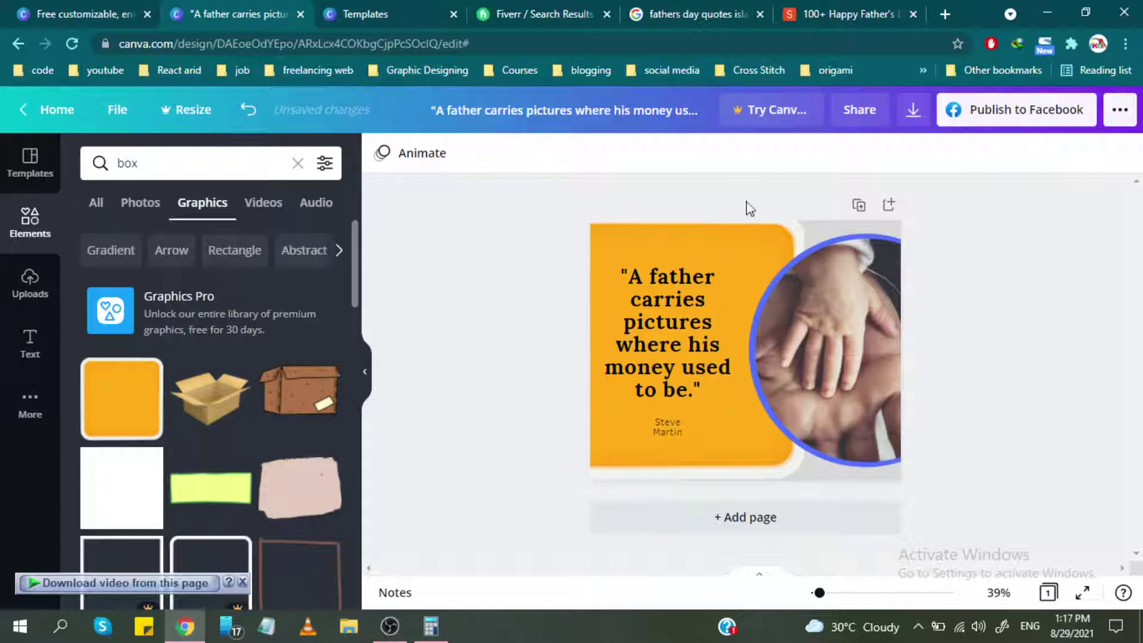
click(719, 249)
drag(748, 256, 745, 259)
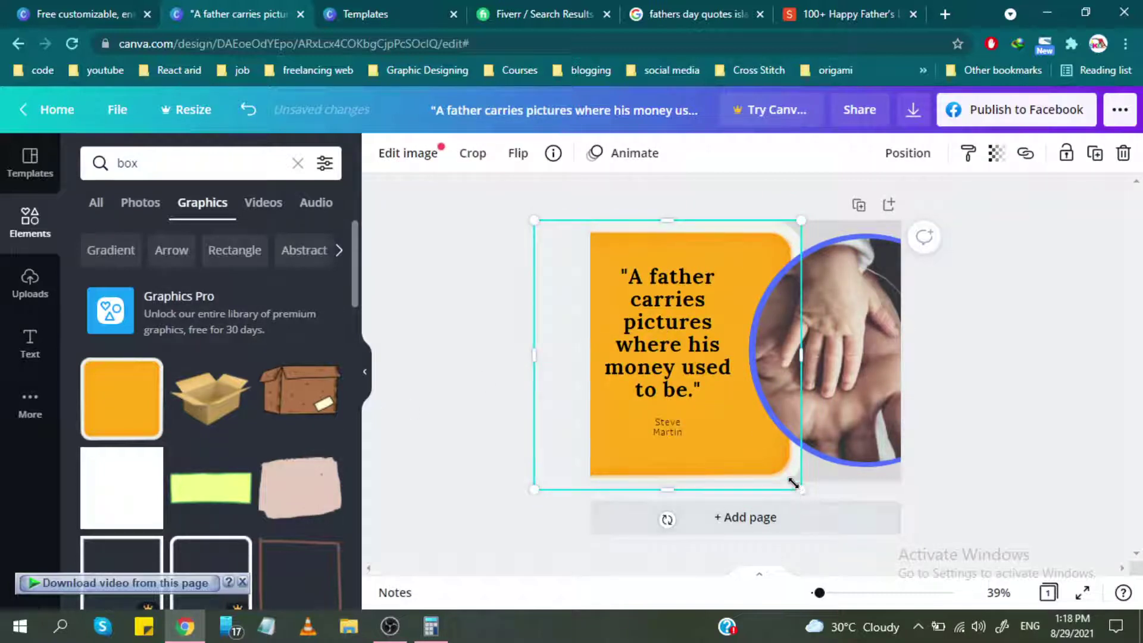
drag(807, 484, 792, 480)
Shift the orange panel slightly left and move the quote text lower and right.
click(877, 515)
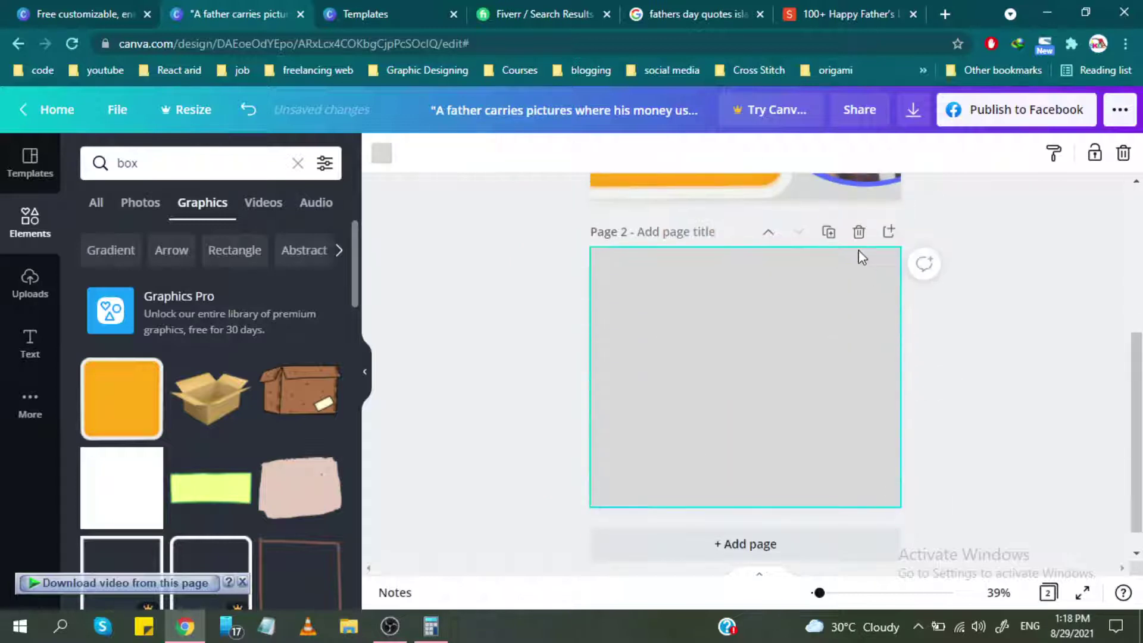
key(ctrl+z)
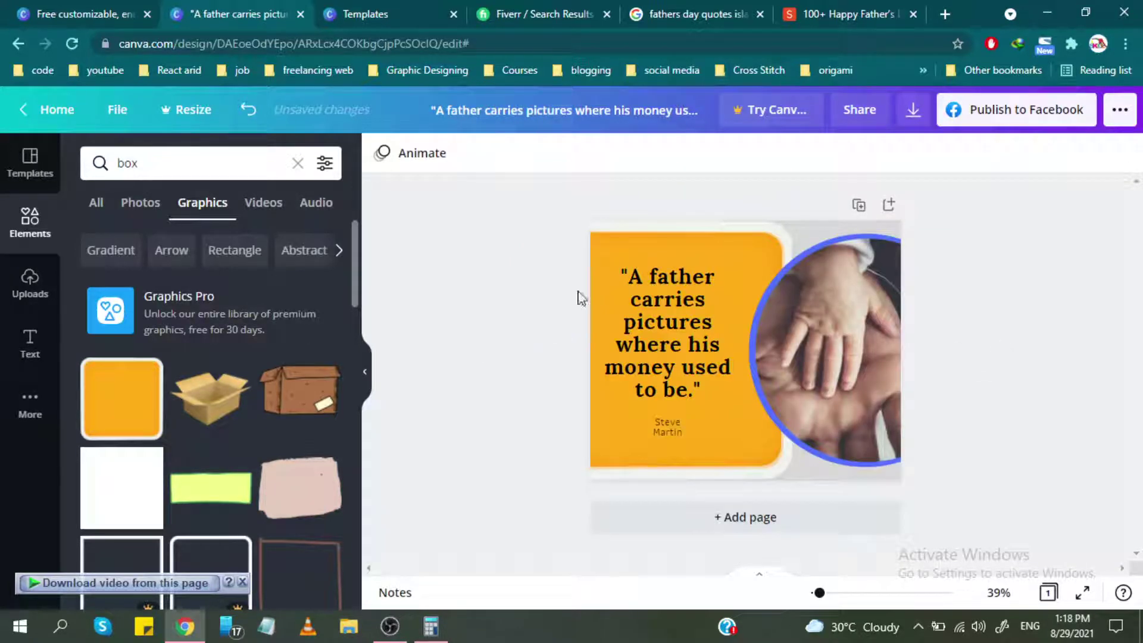
click(744, 301)
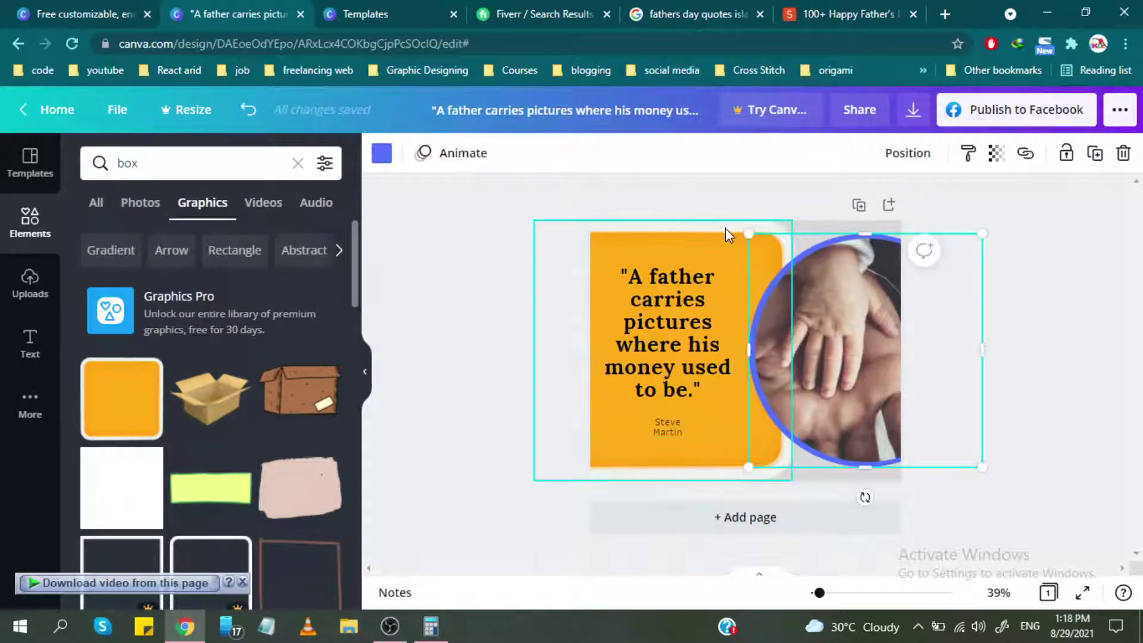
drag(725, 233, 702, 240)
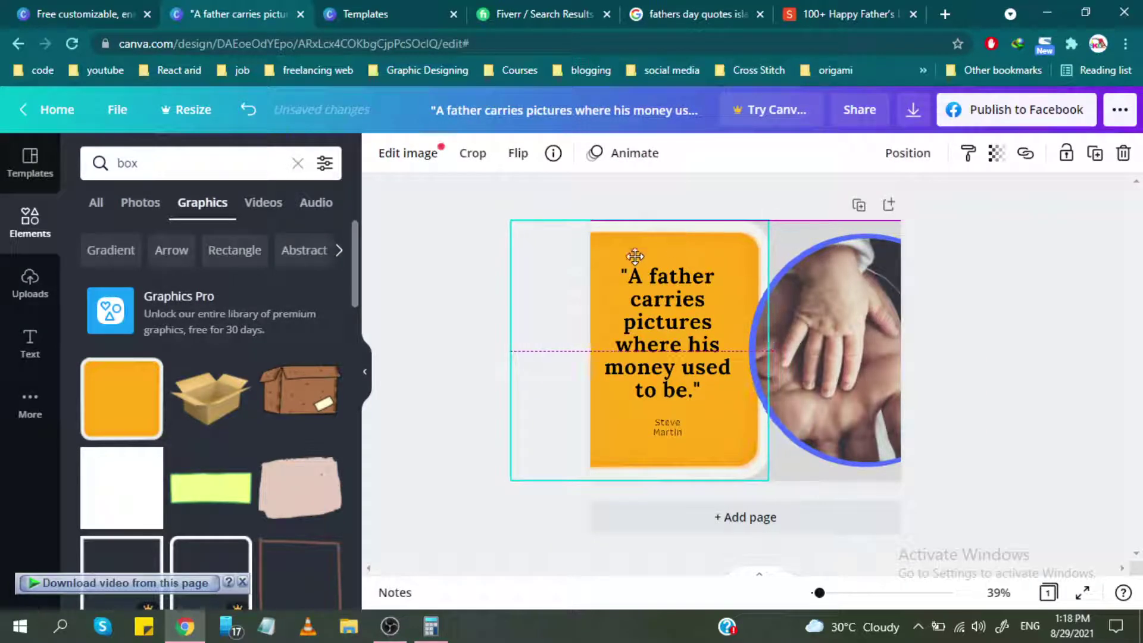
click(416, 329)
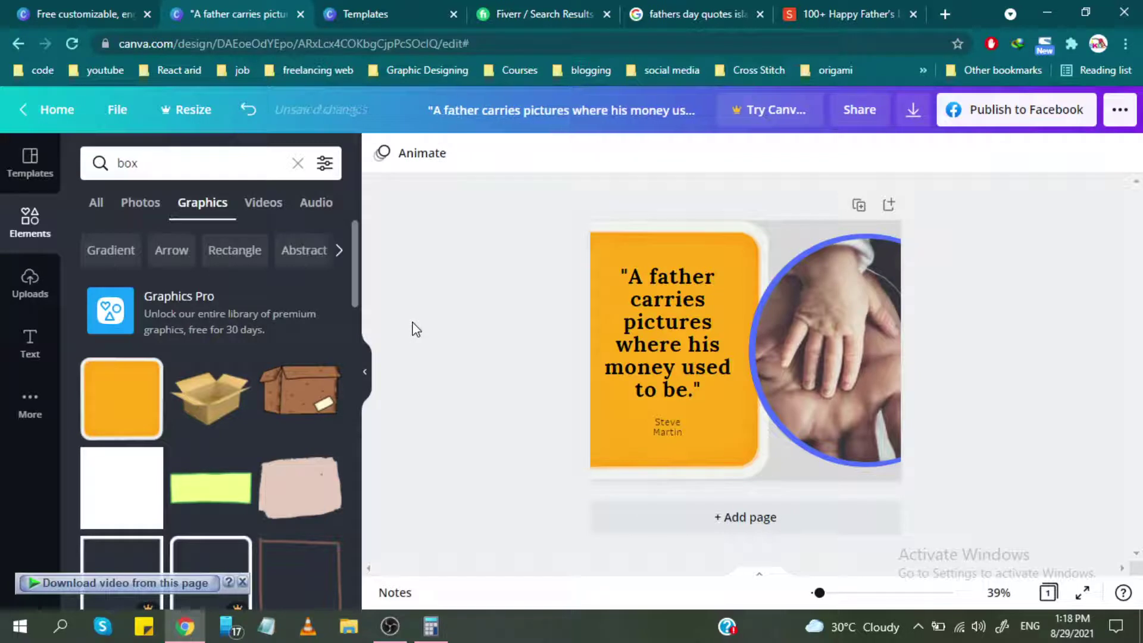
drag(679, 348, 684, 365)
click(475, 376)
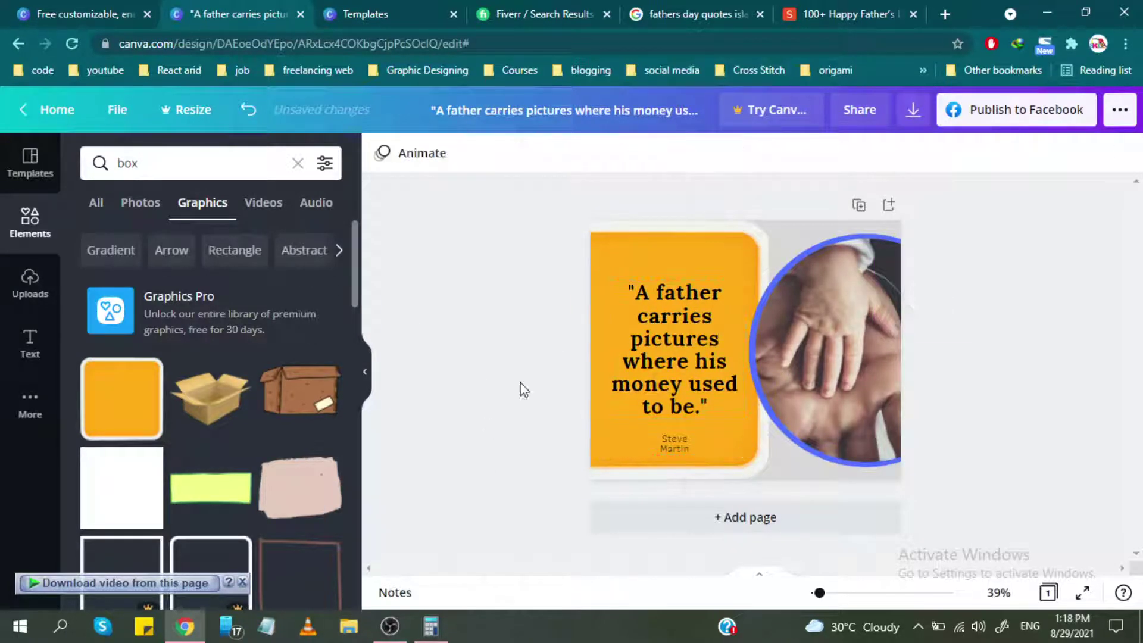
click(676, 238)
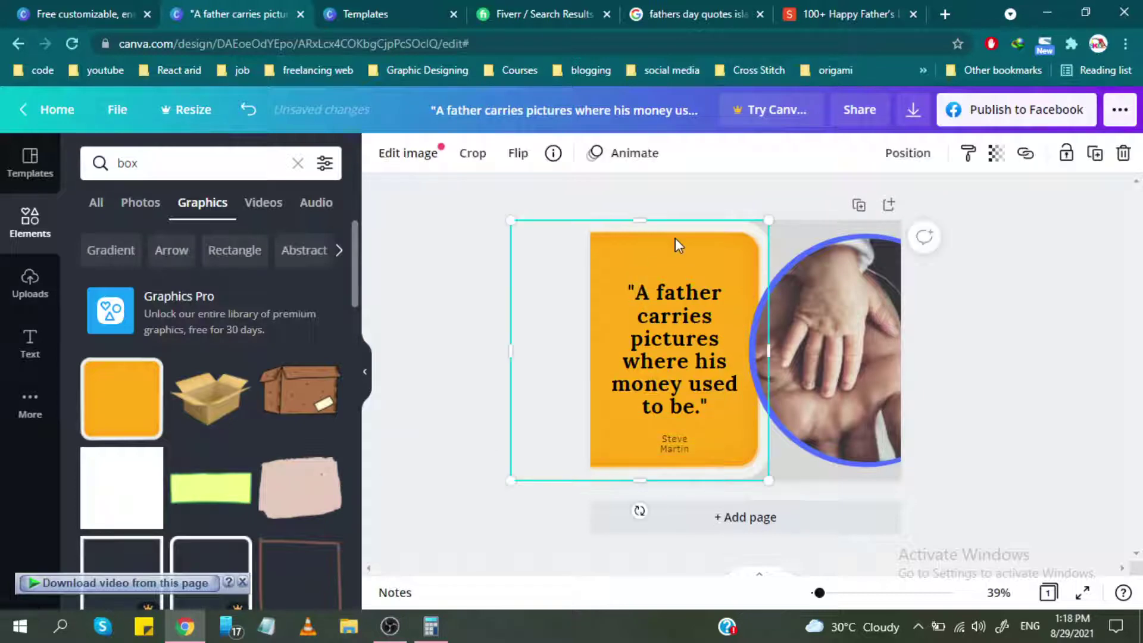
Try adjusting the orange panel's brightness and lowering its contrast.
click(405, 153)
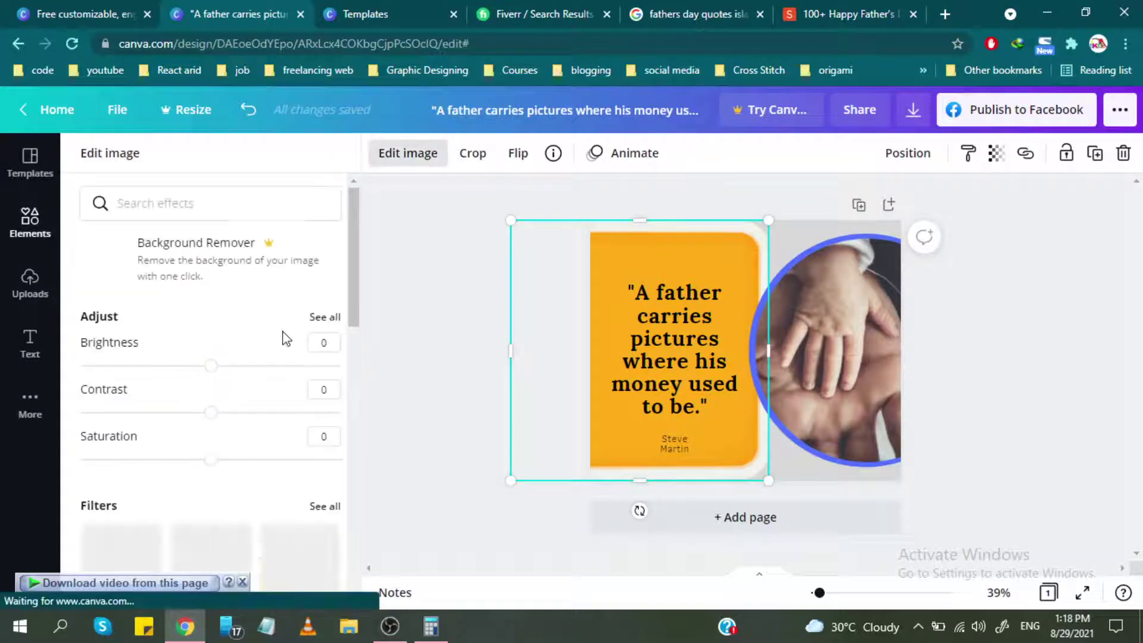
scroll(181, 303, down, 3)
scroll(195, 320, up, 2)
scroll(195, 321, up, 1)
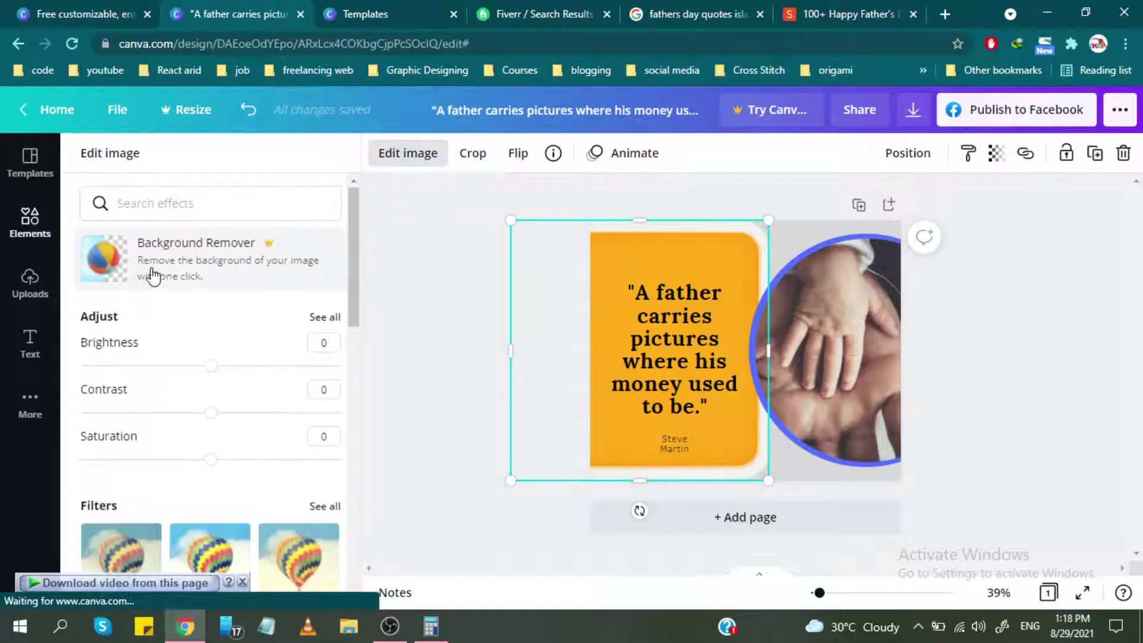
double_click(648, 268)
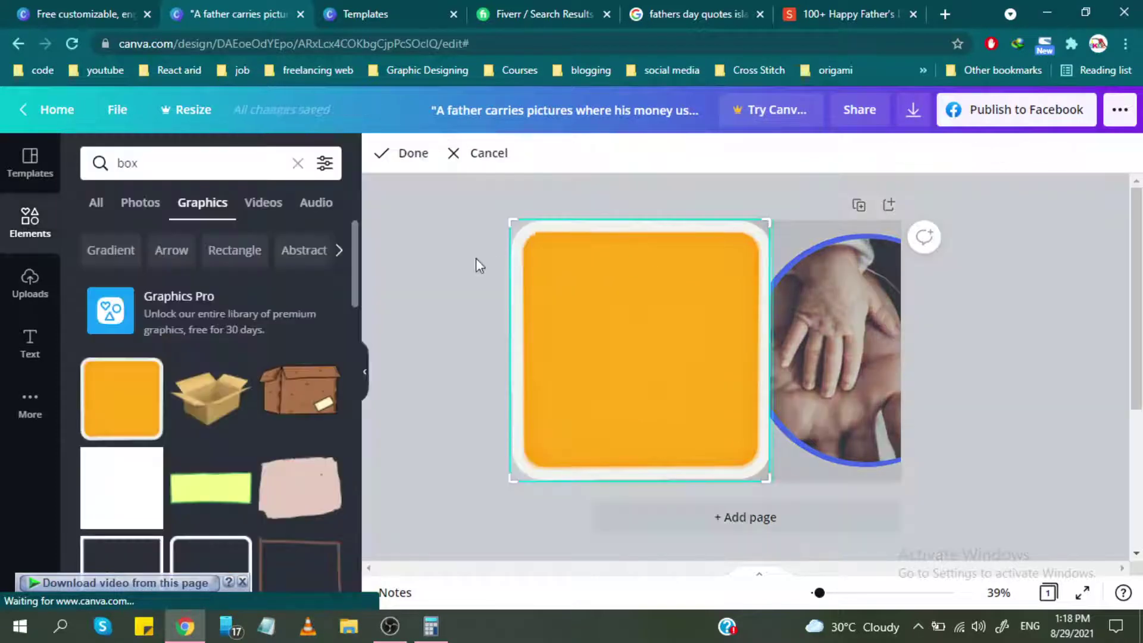
click(611, 264)
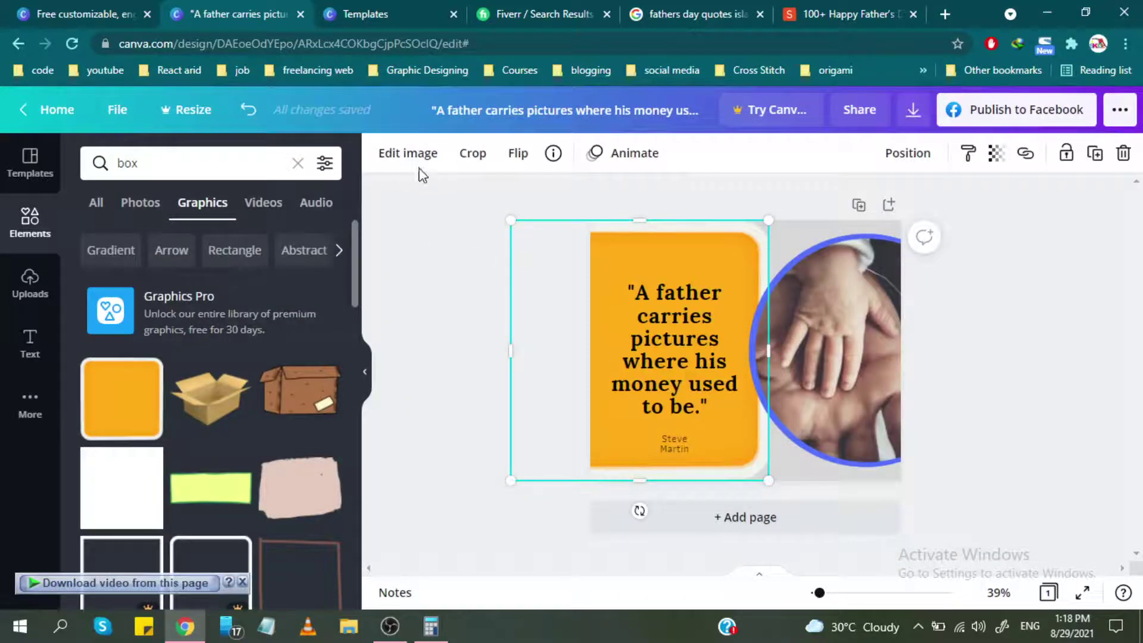
click(408, 153)
scroll(178, 365, down, 5)
scroll(190, 315, up, 4)
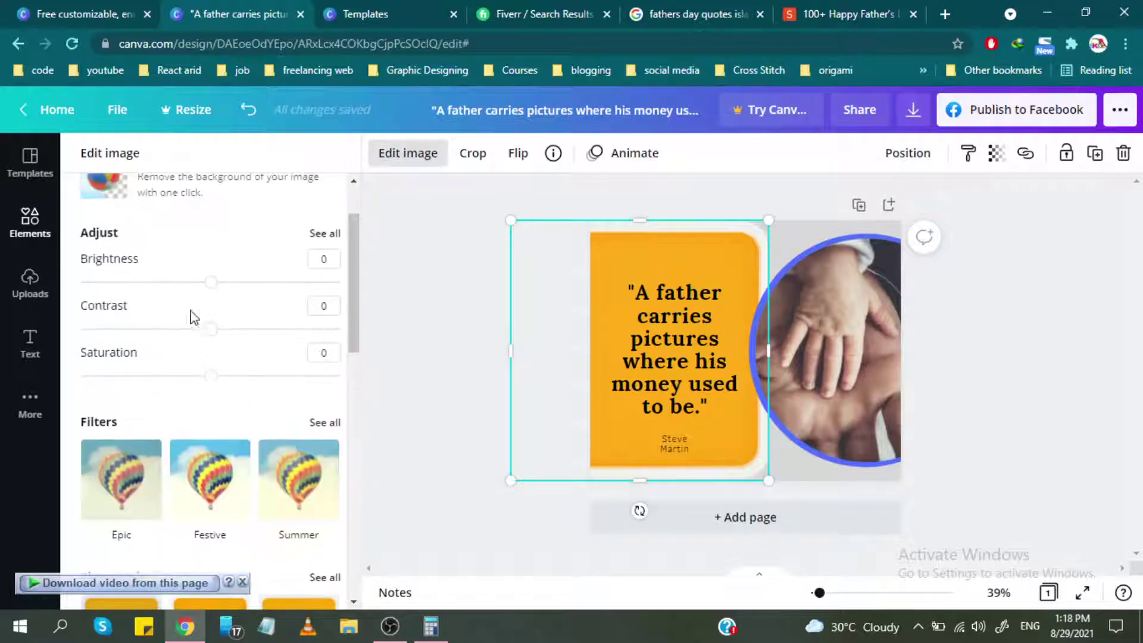
drag(211, 283, 222, 283)
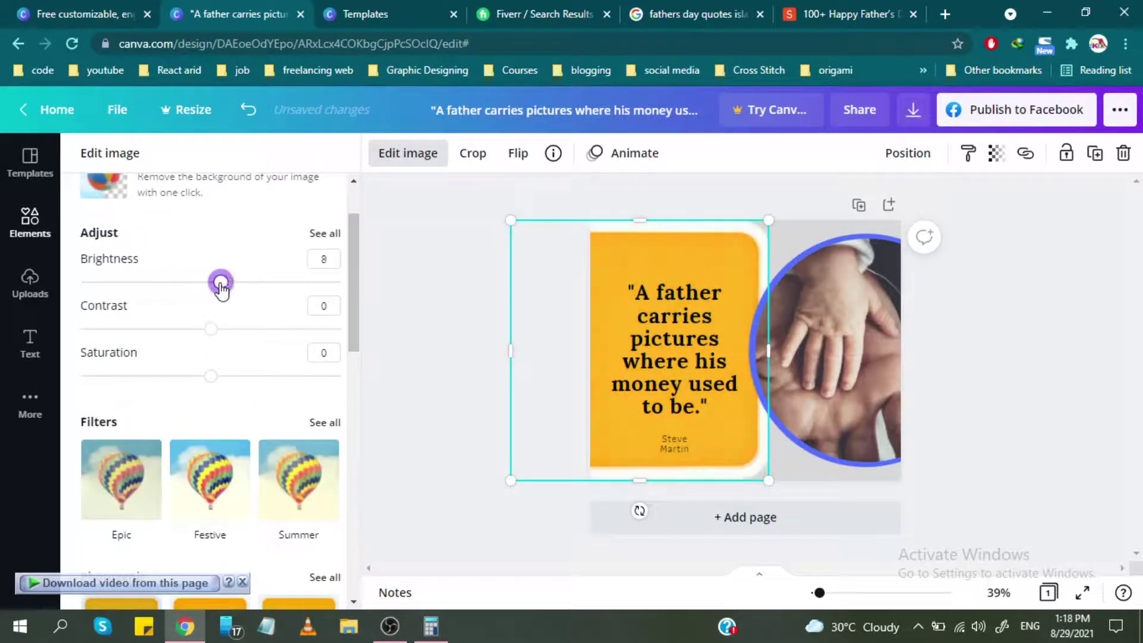
click(218, 329)
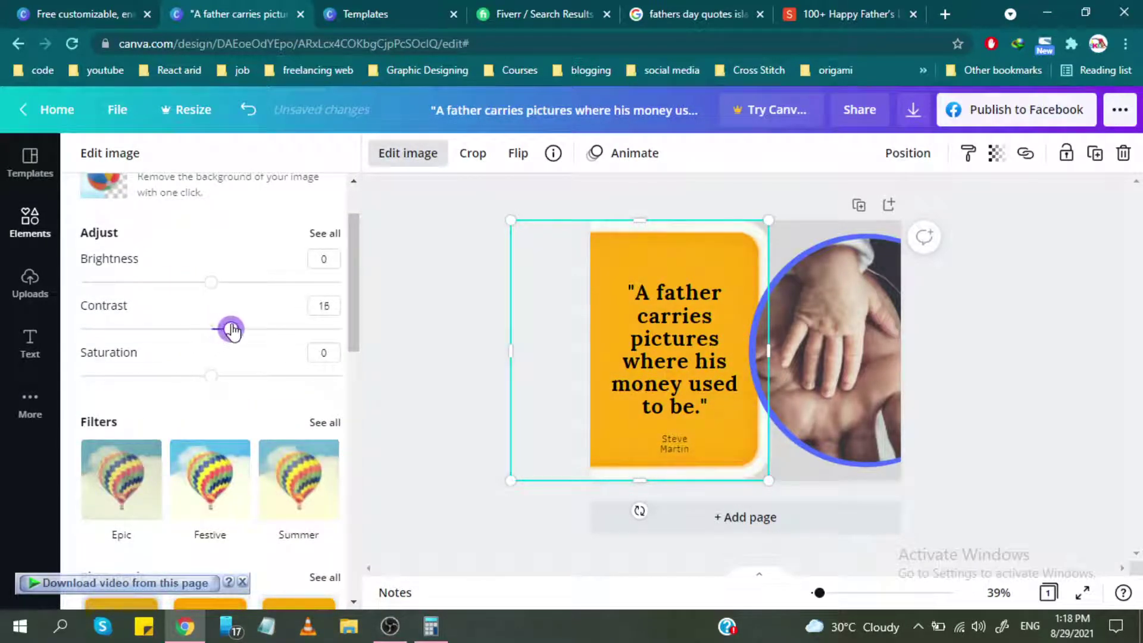
drag(211, 329, 186, 329)
Apply the Photogenic Aero filter so the panel becomes a muted tan.
scroll(269, 391, down, 3)
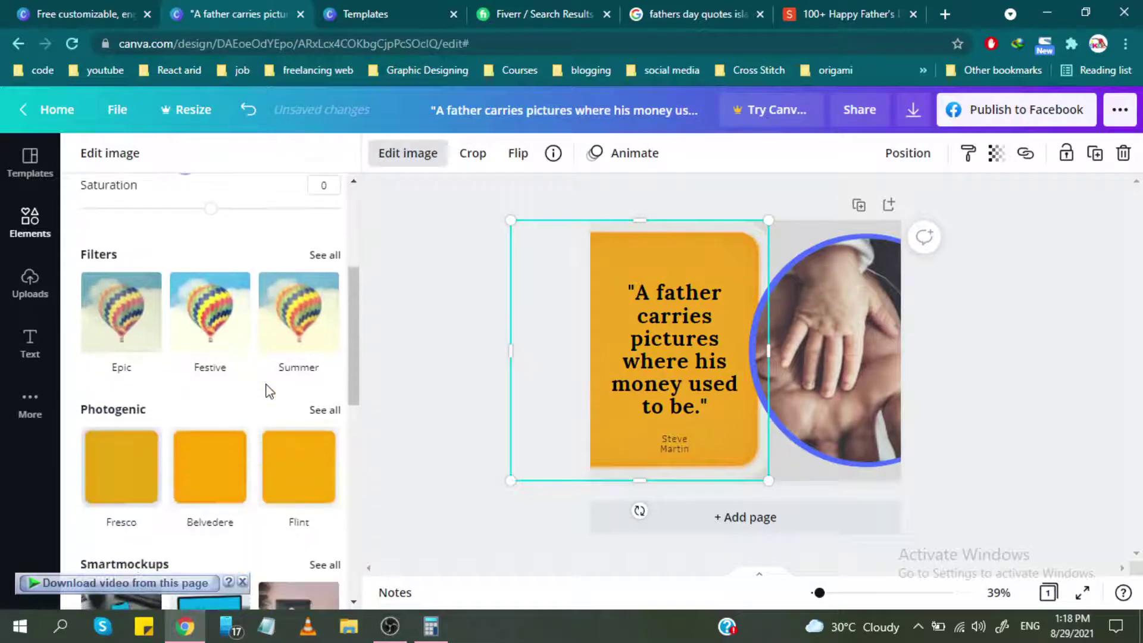
scroll(268, 390, down, 7)
scroll(298, 387, up, 5)
click(334, 388)
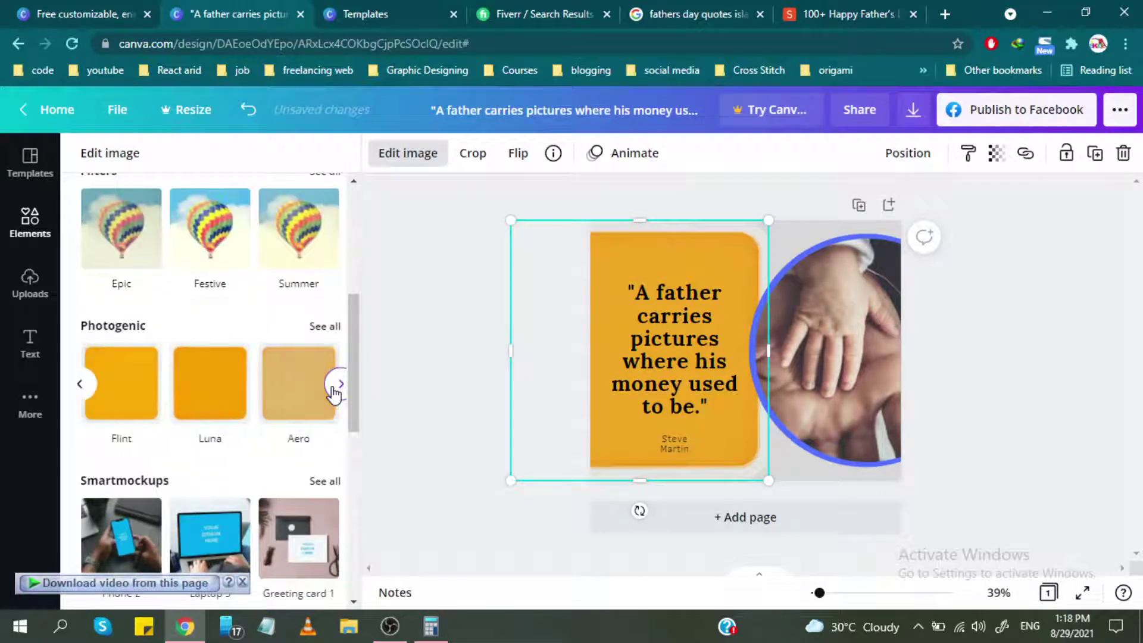
click(216, 394)
click(143, 399)
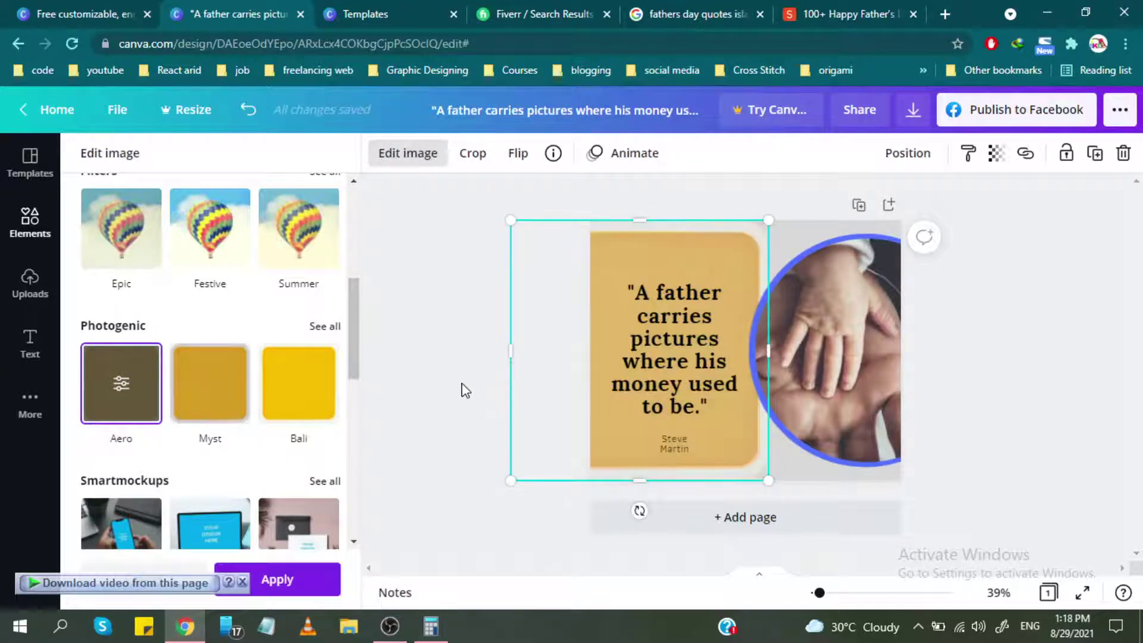
key(Escape)
click(419, 386)
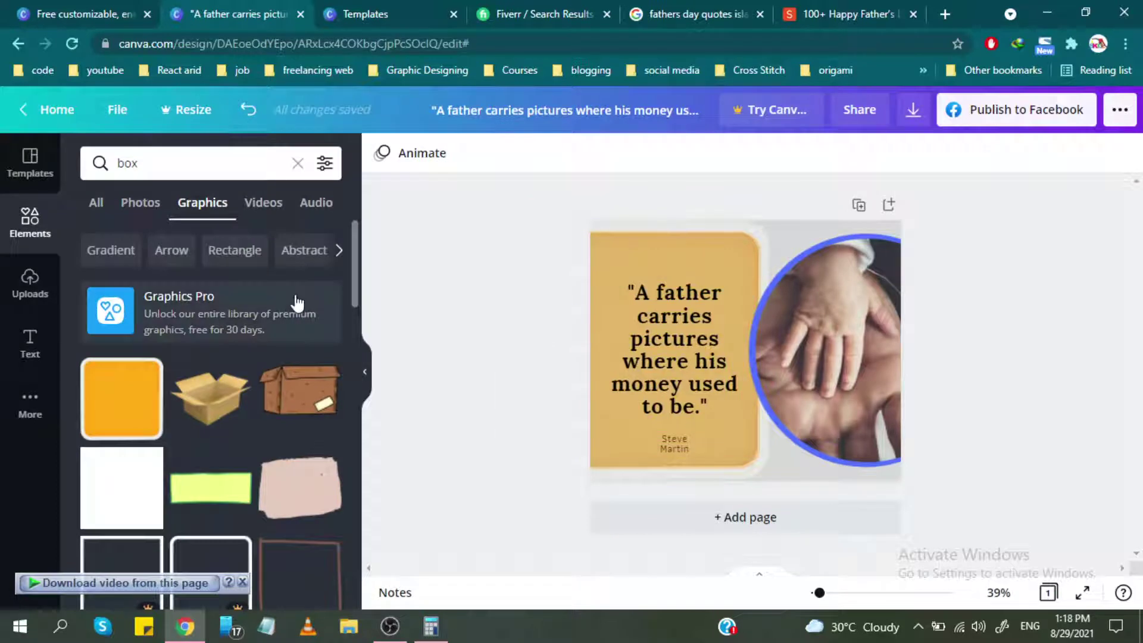
Search the elements for 'semicon'.
click(24, 178)
click(27, 229)
click(178, 168)
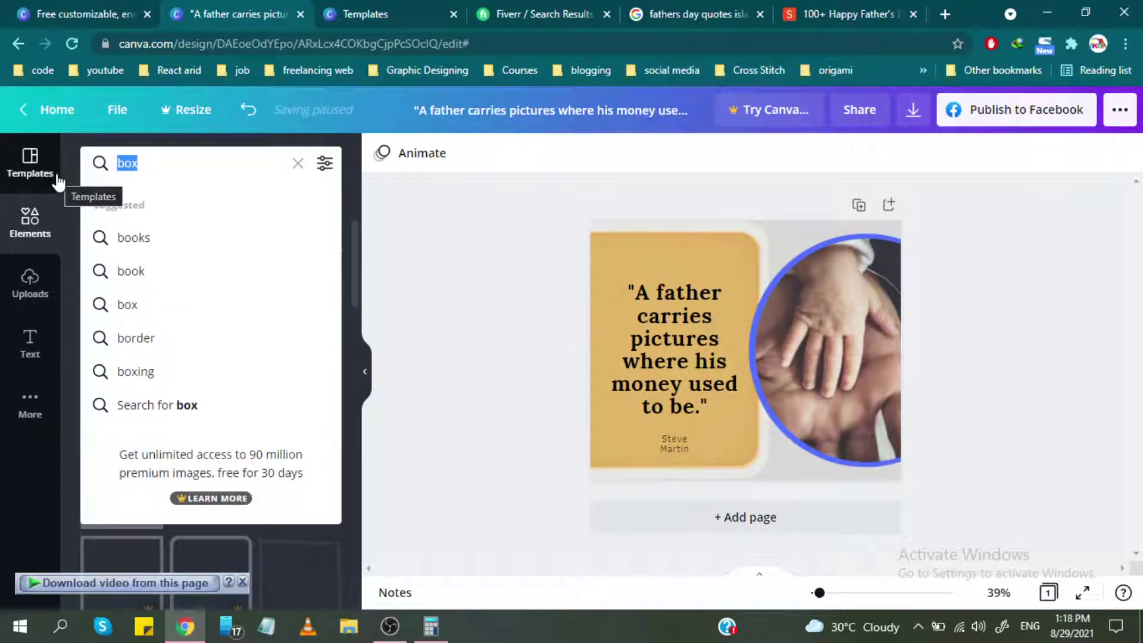
text(semico)
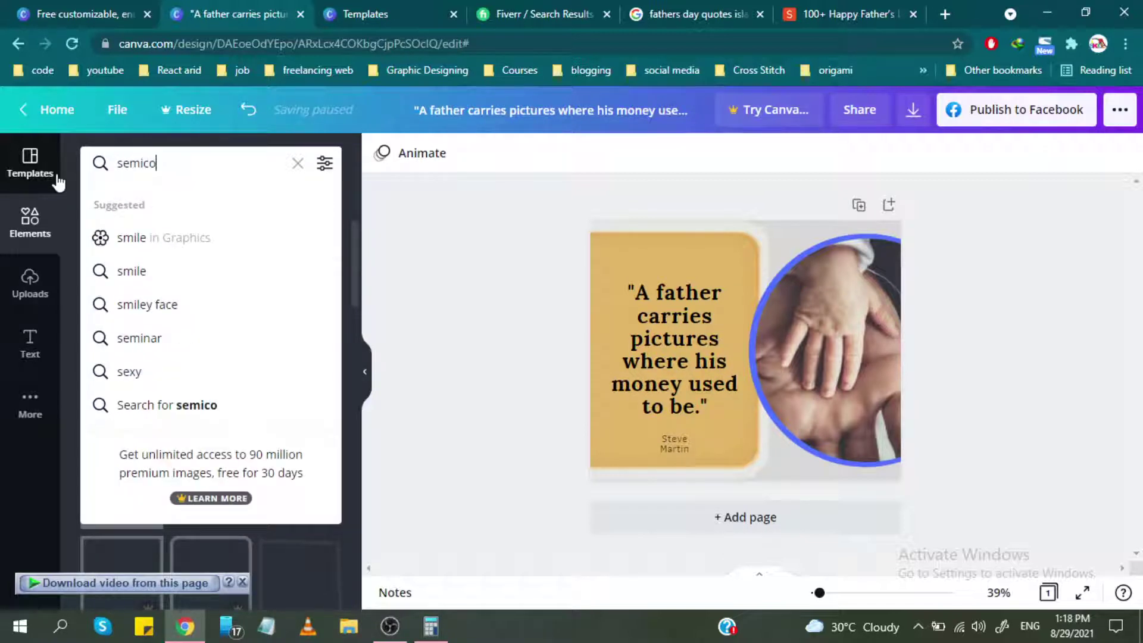
text(n)
key(Return)
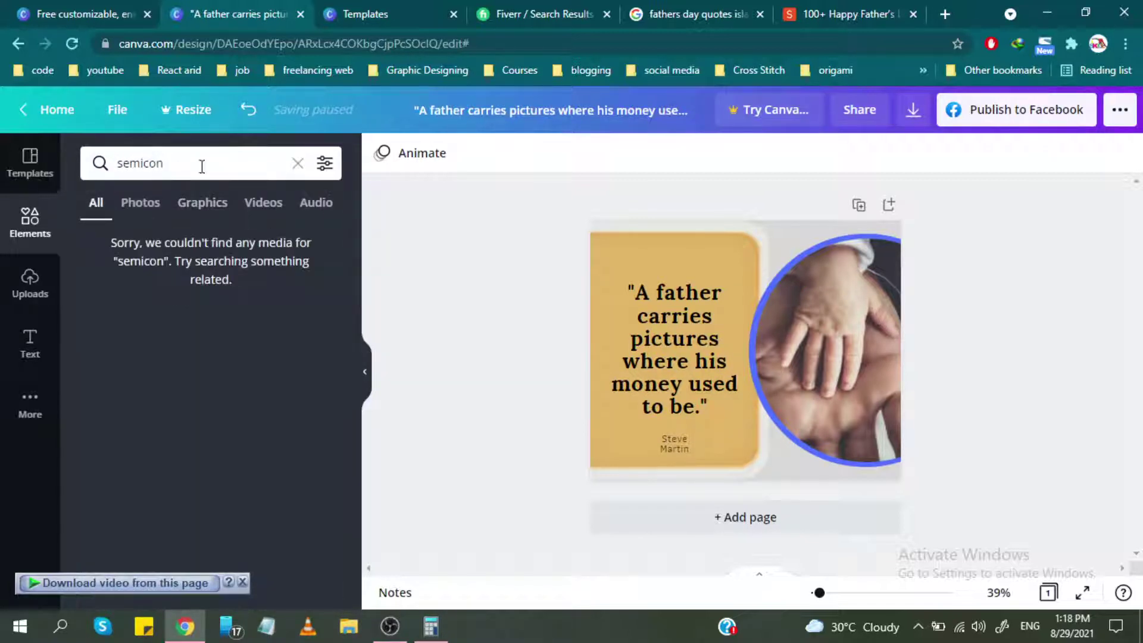
drag(202, 166, 143, 159)
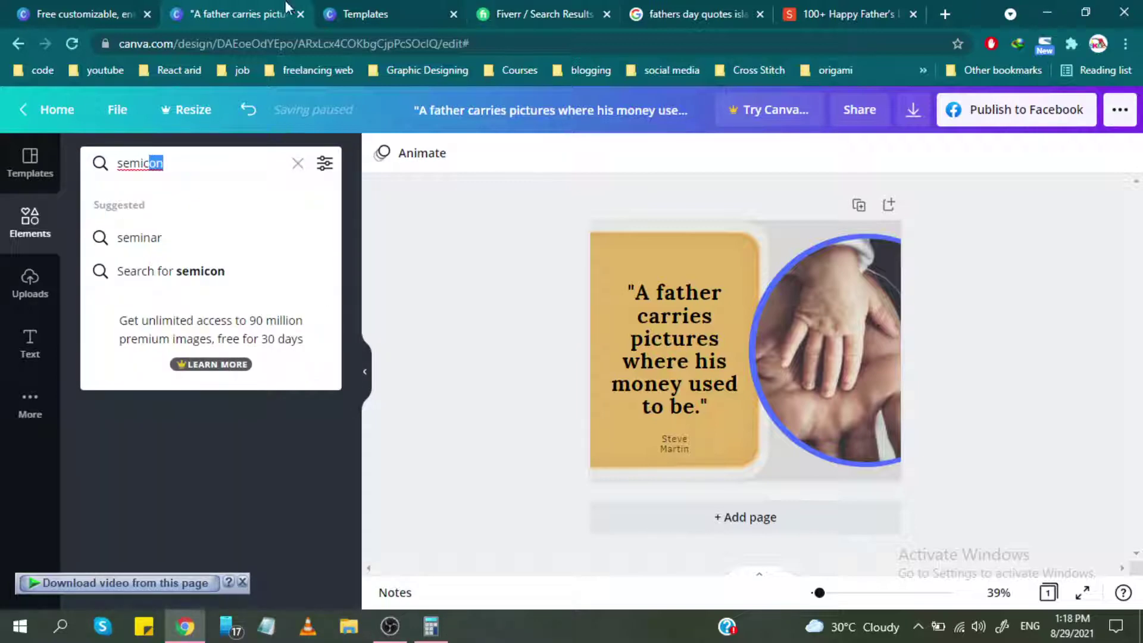
Check the reference quote template, then clear the search and browse lines and shapes.
click(711, 7)
click(291, 10)
click(363, 14)
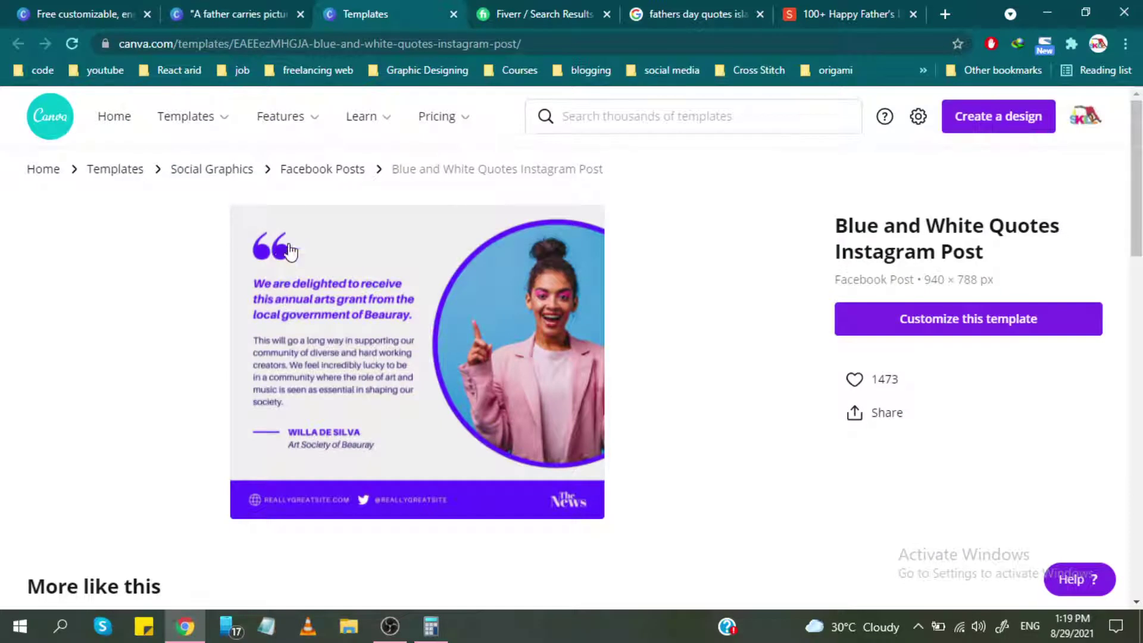
click(234, 9)
click(92, 163)
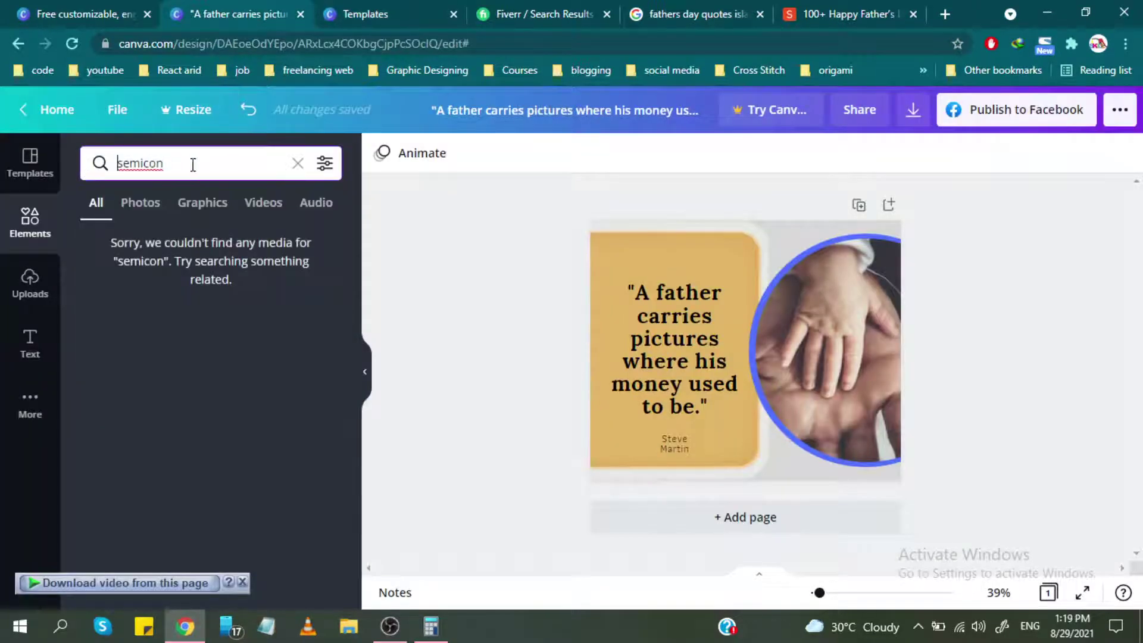
click(298, 163)
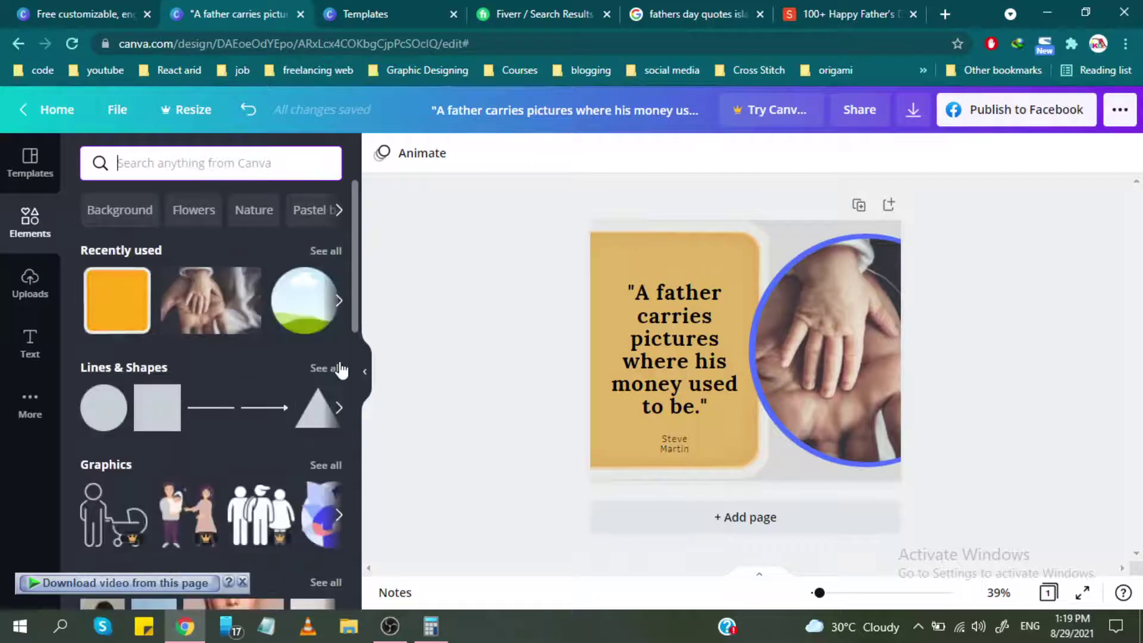
click(339, 411)
click(338, 410)
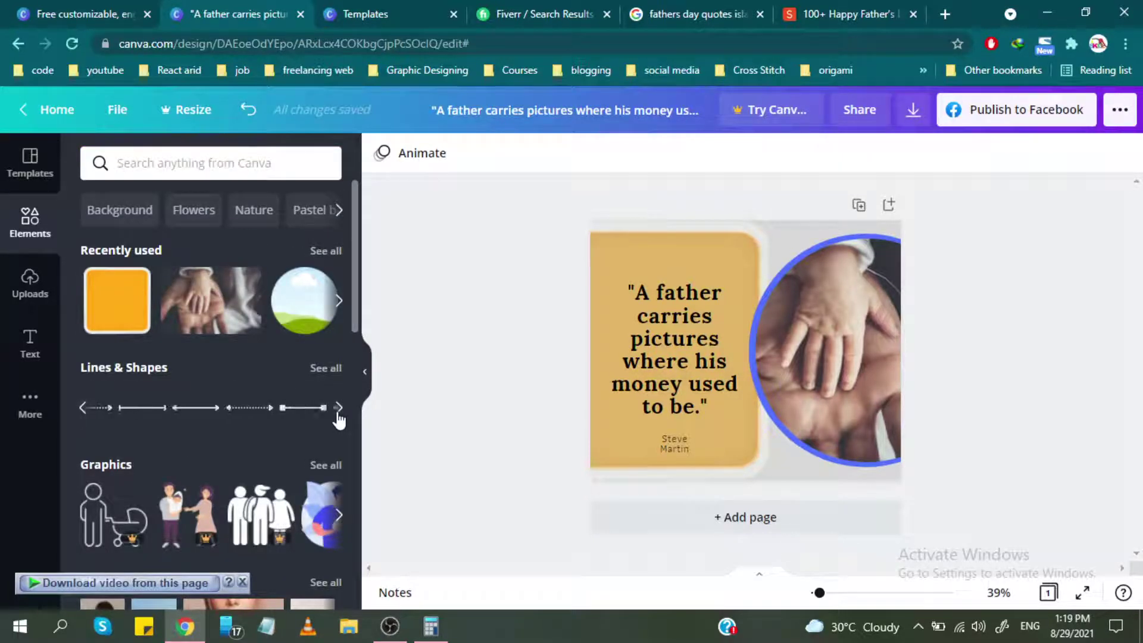
click(338, 414)
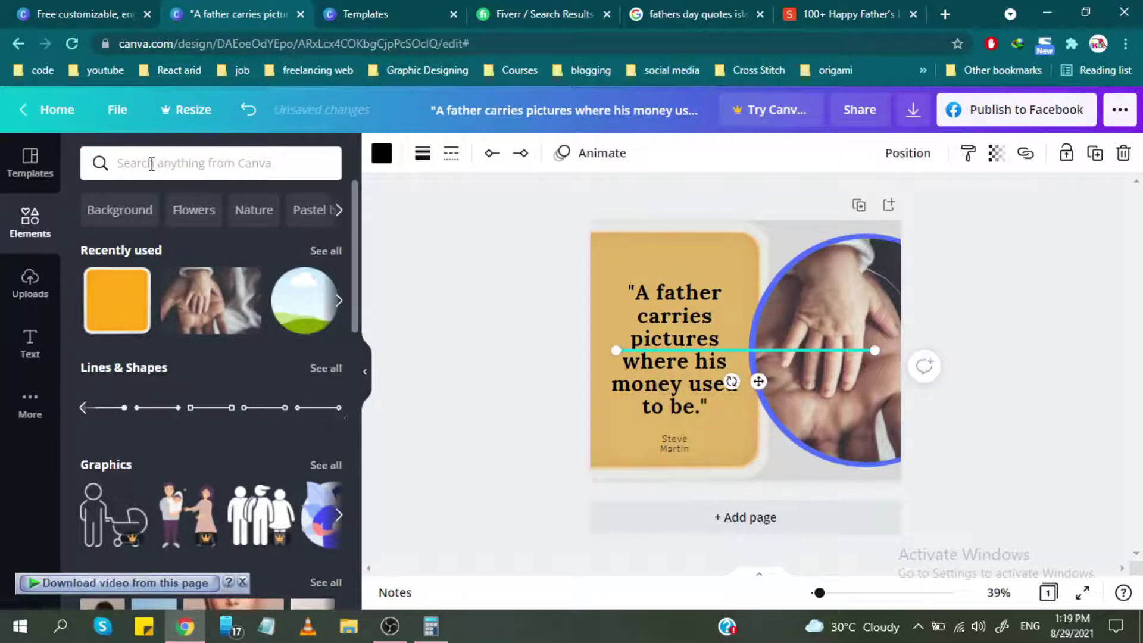
key(Escape)
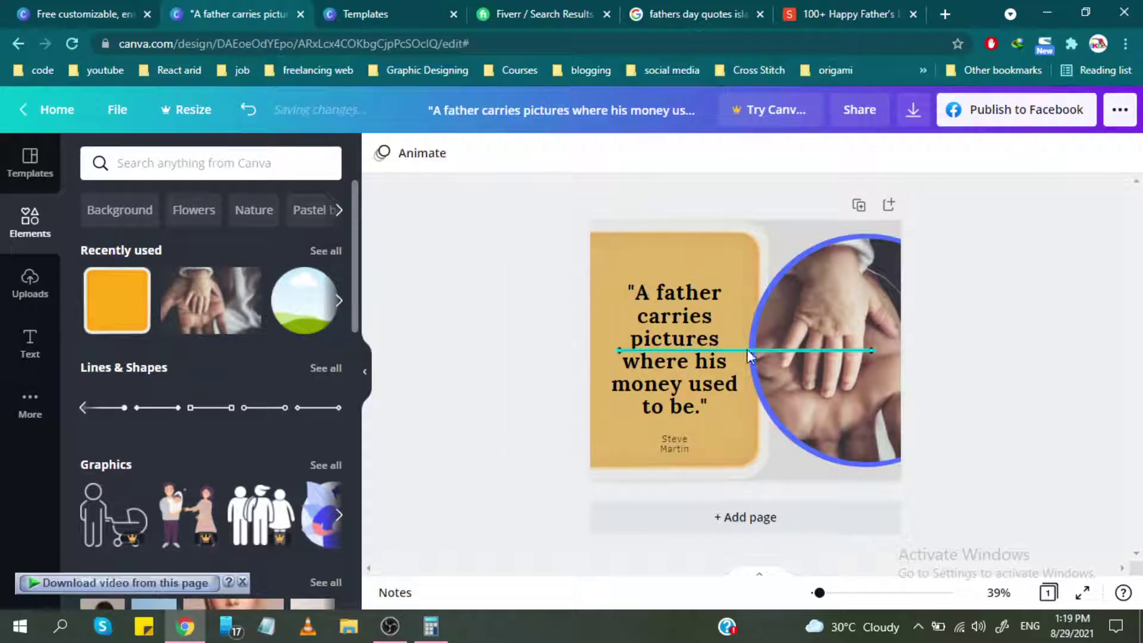
click(749, 352)
key(Delete)
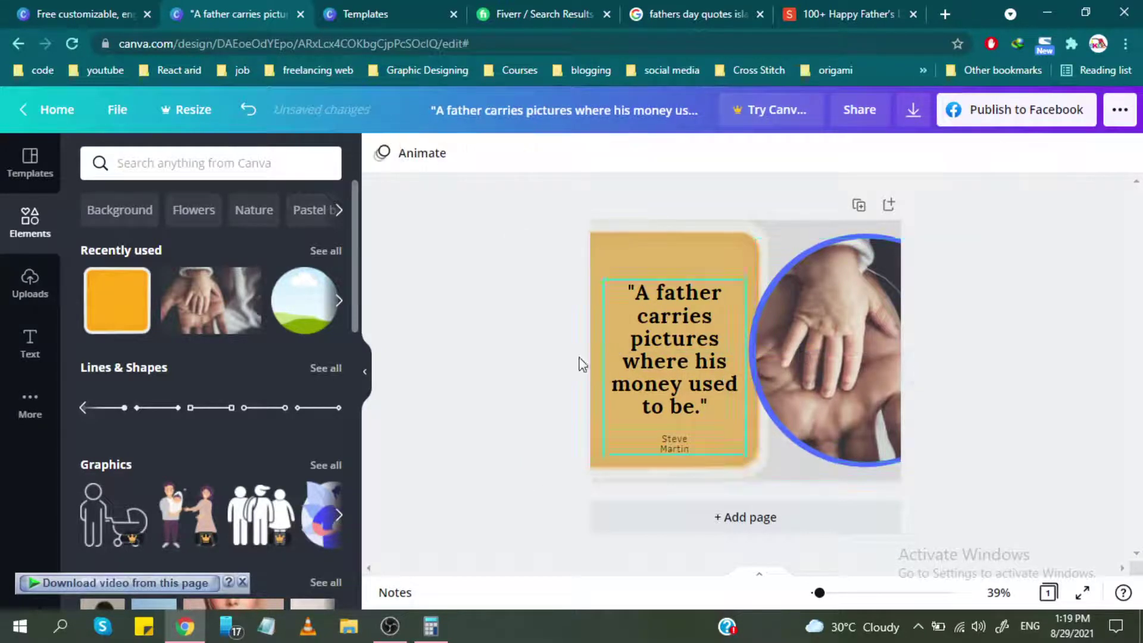
click(286, 170)
Search the elements for 'semi' and scroll through the results.
text(se)
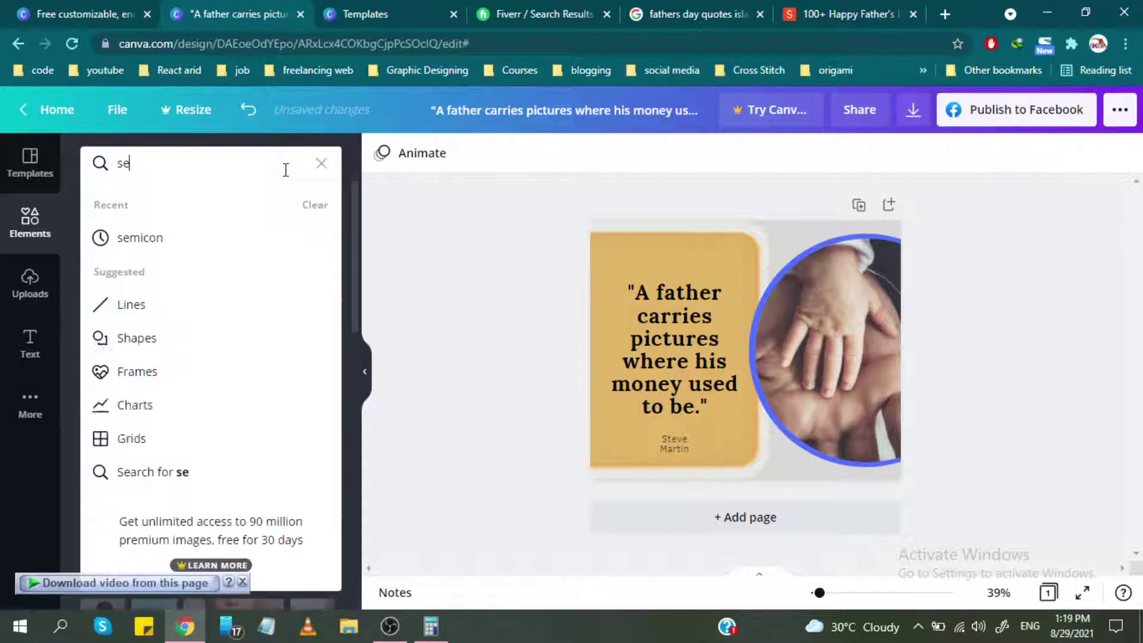
text(mi)
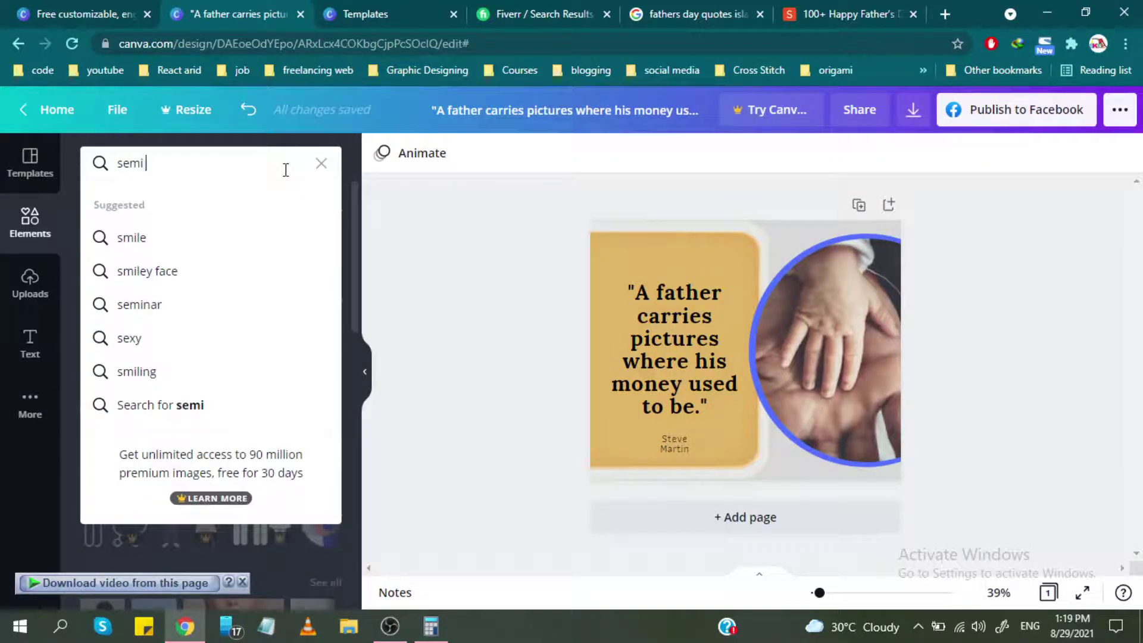
key(Return)
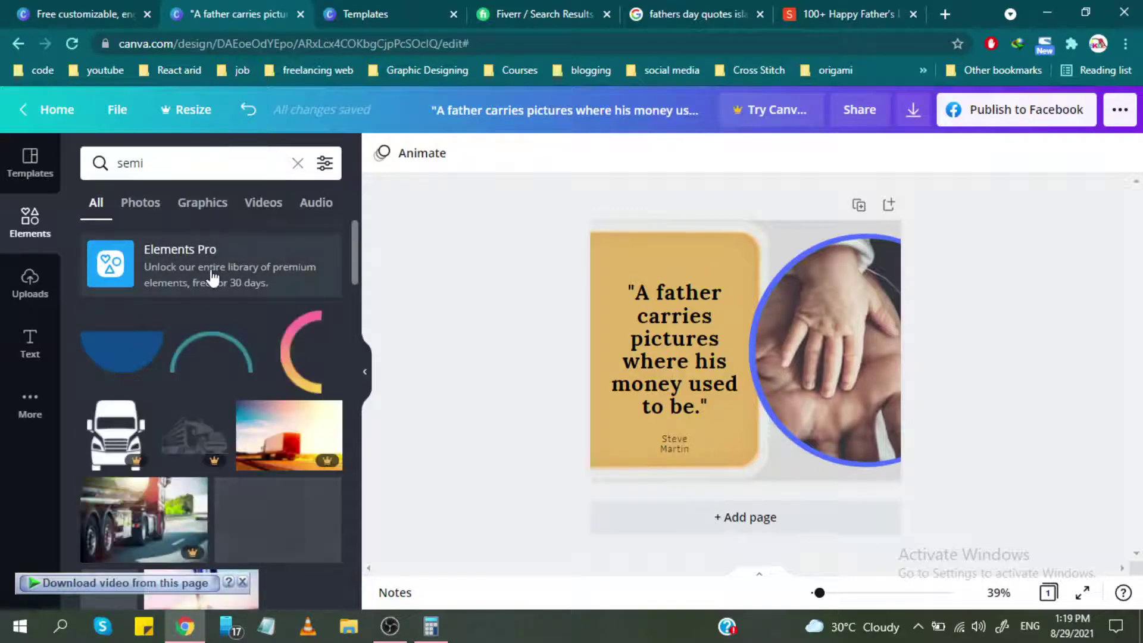
scroll(212, 277, down, 2)
scroll(210, 269, down, 3)
scroll(209, 270, up, 3)
scroll(197, 265, up, 2)
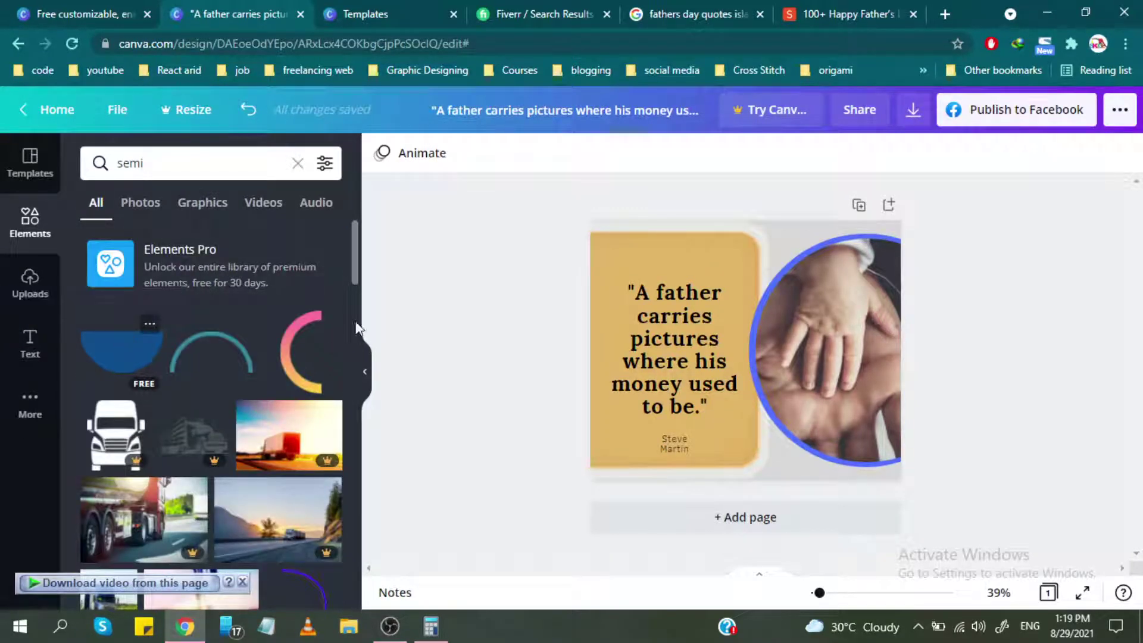
Run a web search for 'semicolon' in the quotes tab, then clear the query.
click(655, 5)
drag(281, 109, 15, 97)
text(se)
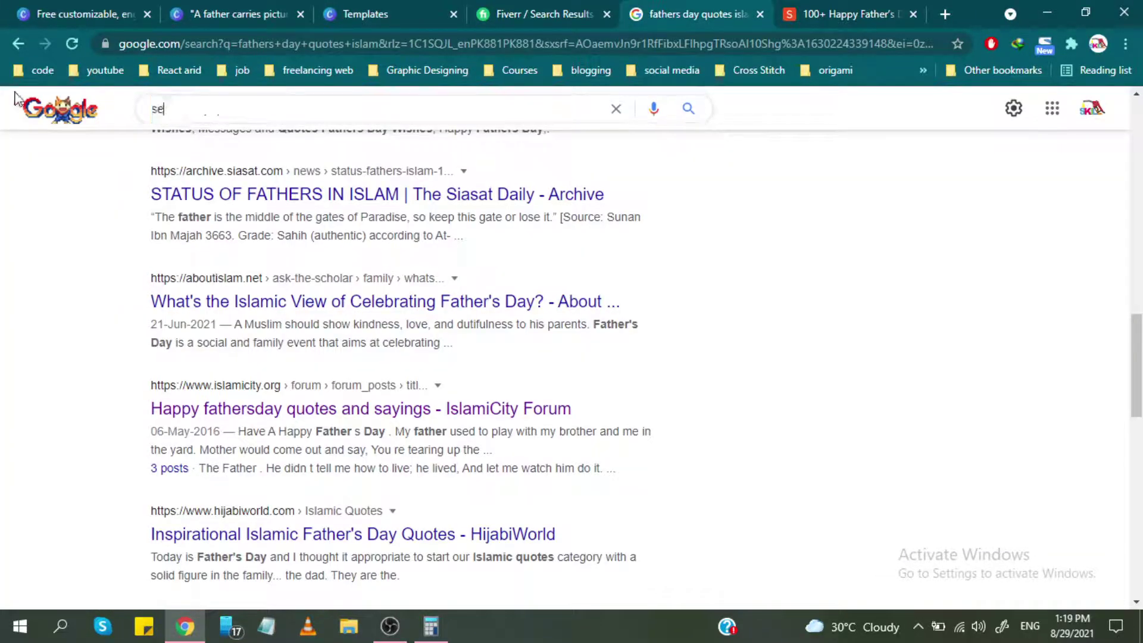
text(mi)
key(Down)
key(Down)
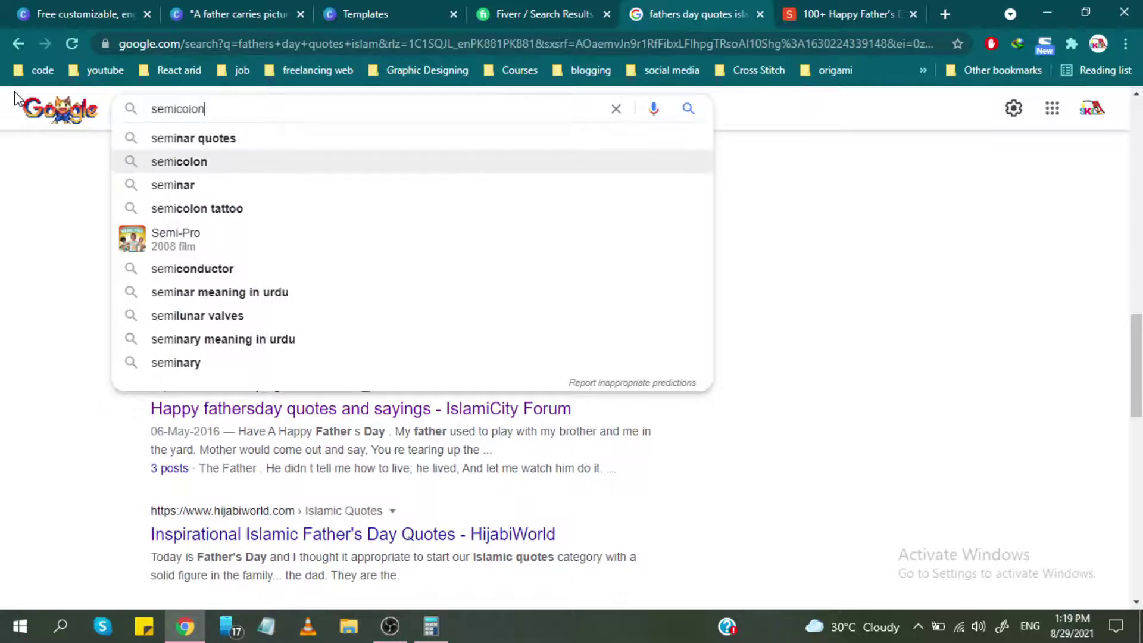
key(Return)
drag(213, 125, 144, 124)
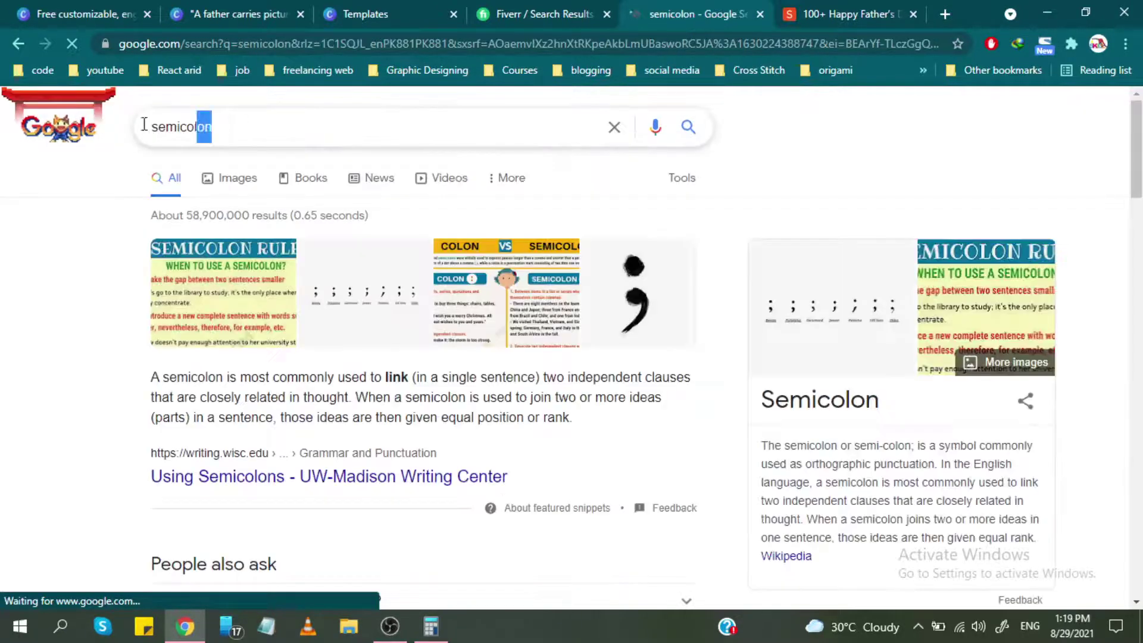
key(BackSpace)
Search the elements for 'semicolon' and browse the results.
click(227, 14)
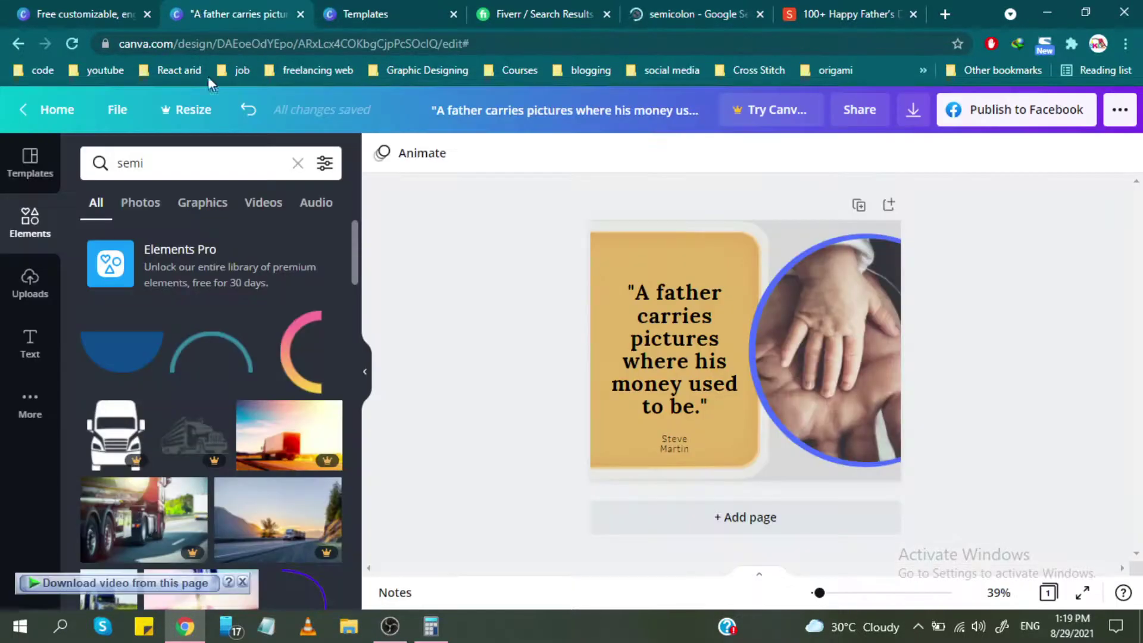
click(204, 160)
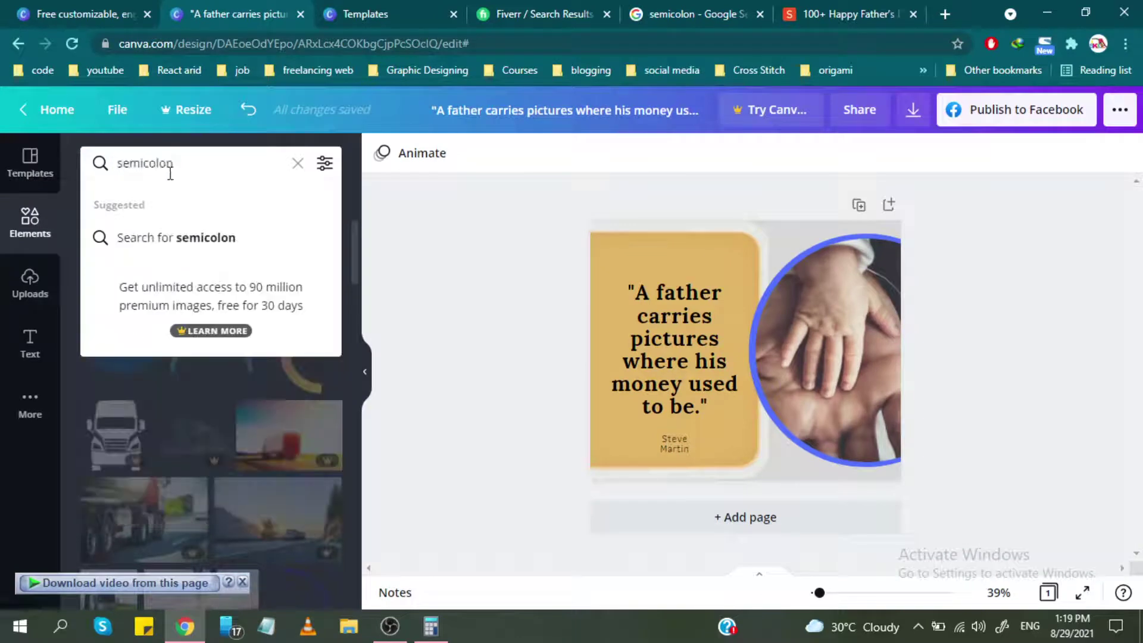
key(Return)
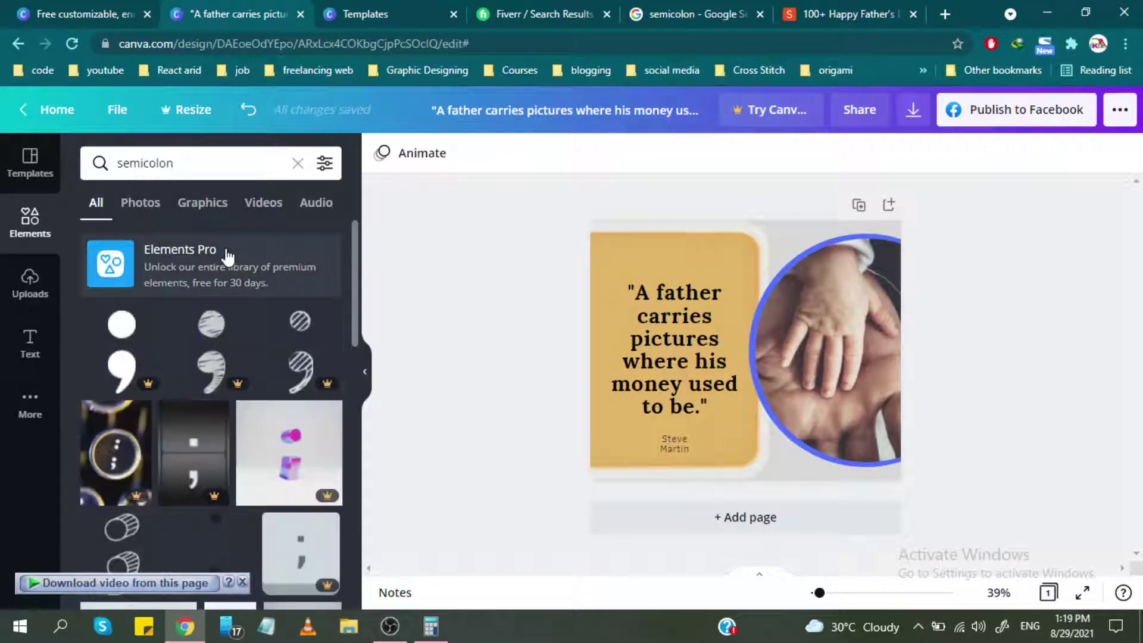
scroll(231, 278, down, 2)
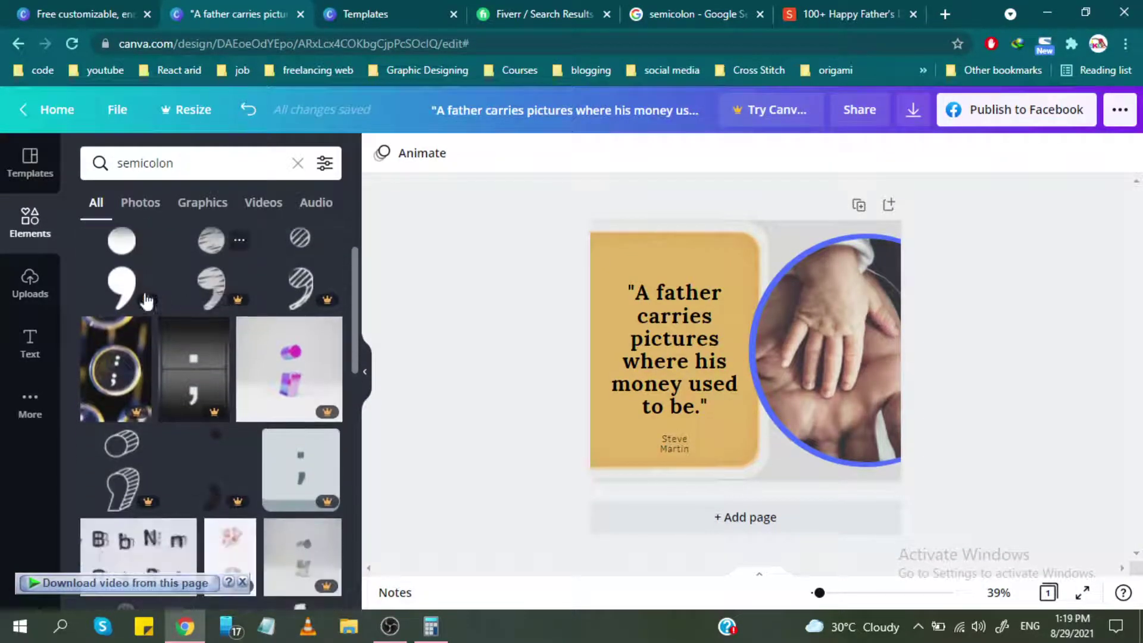
scroll(203, 265, down, 4)
scroll(194, 265, down, 2)
scroll(191, 268, down, 3)
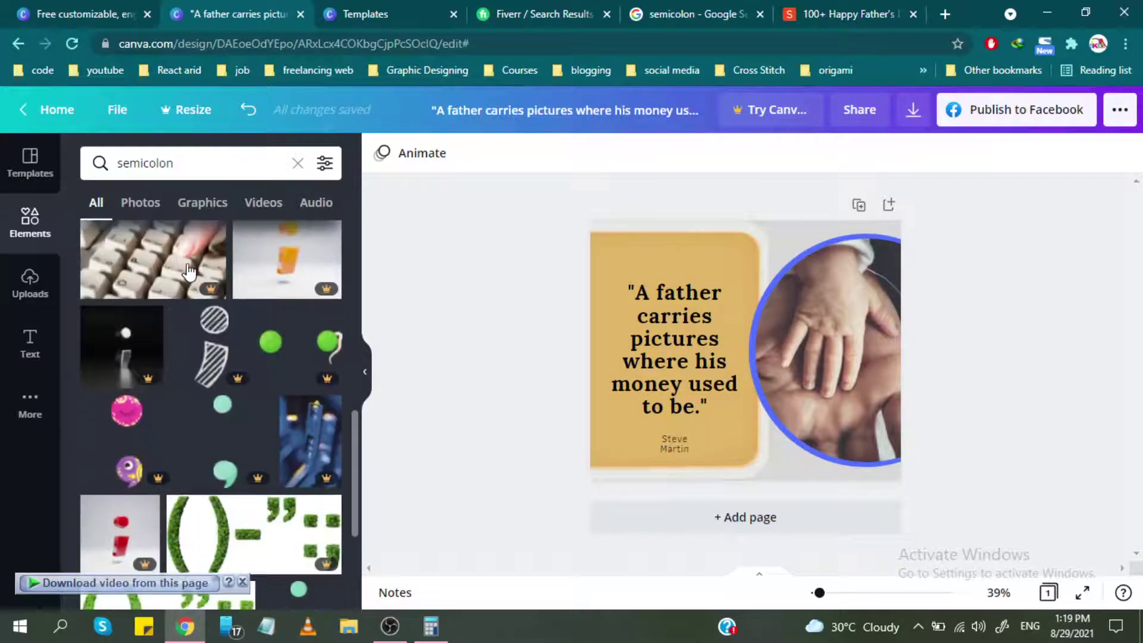
scroll(189, 272, down, 2)
scroll(185, 272, down, 3)
scroll(176, 273, down, 3)
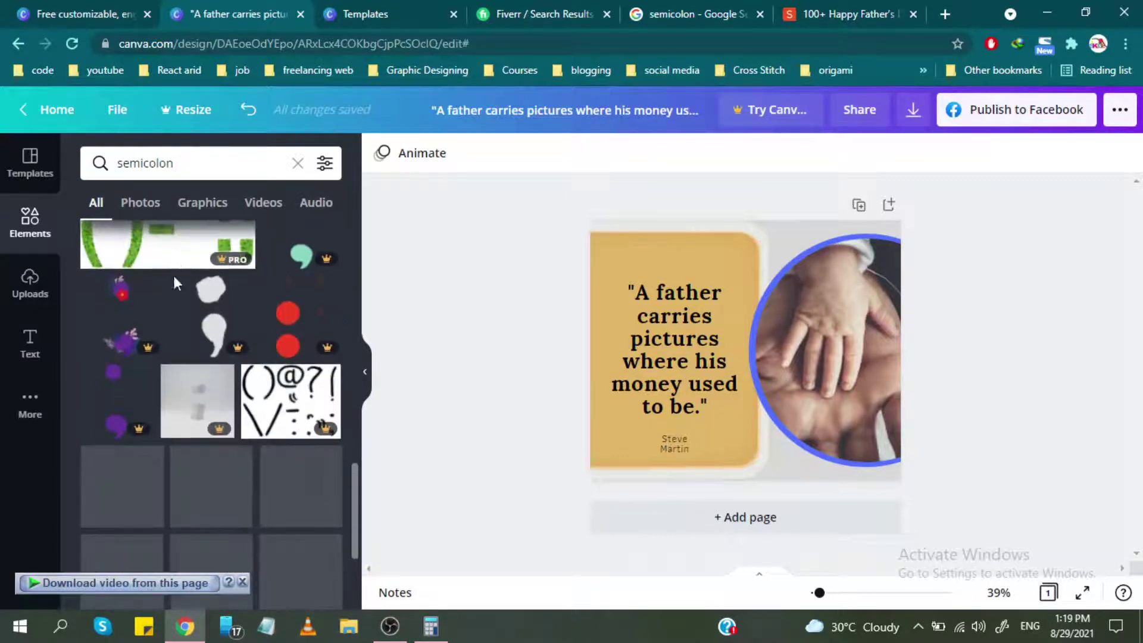
scroll(173, 273, down, 2)
scroll(174, 326, down, 2)
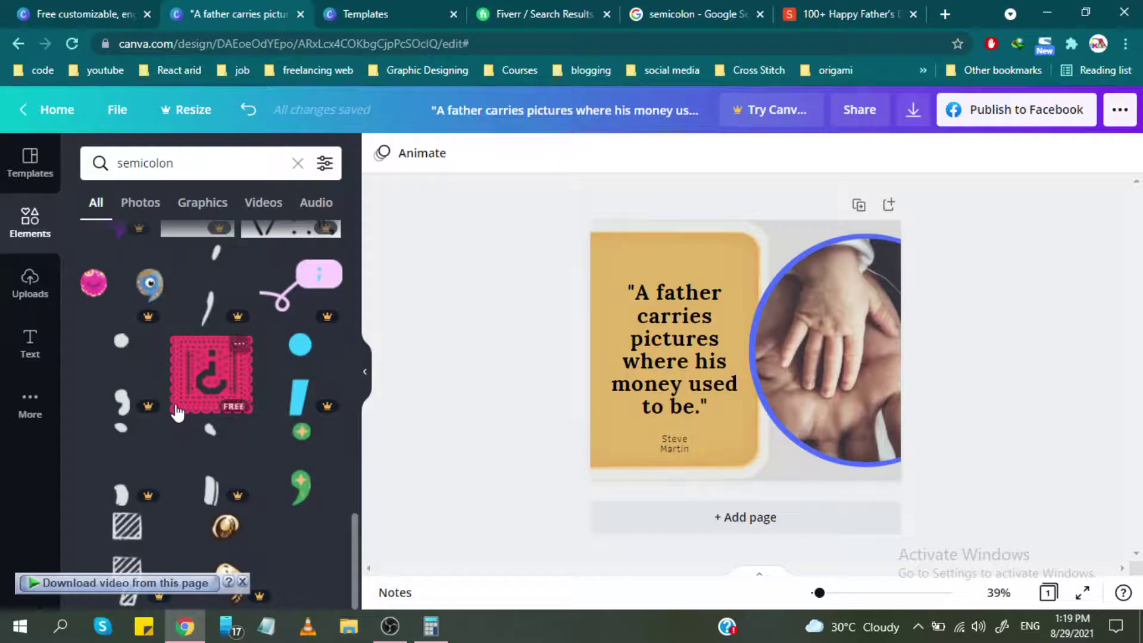
scroll(177, 411, up, 3)
scroll(177, 411, up, 4)
scroll(177, 411, up, 3)
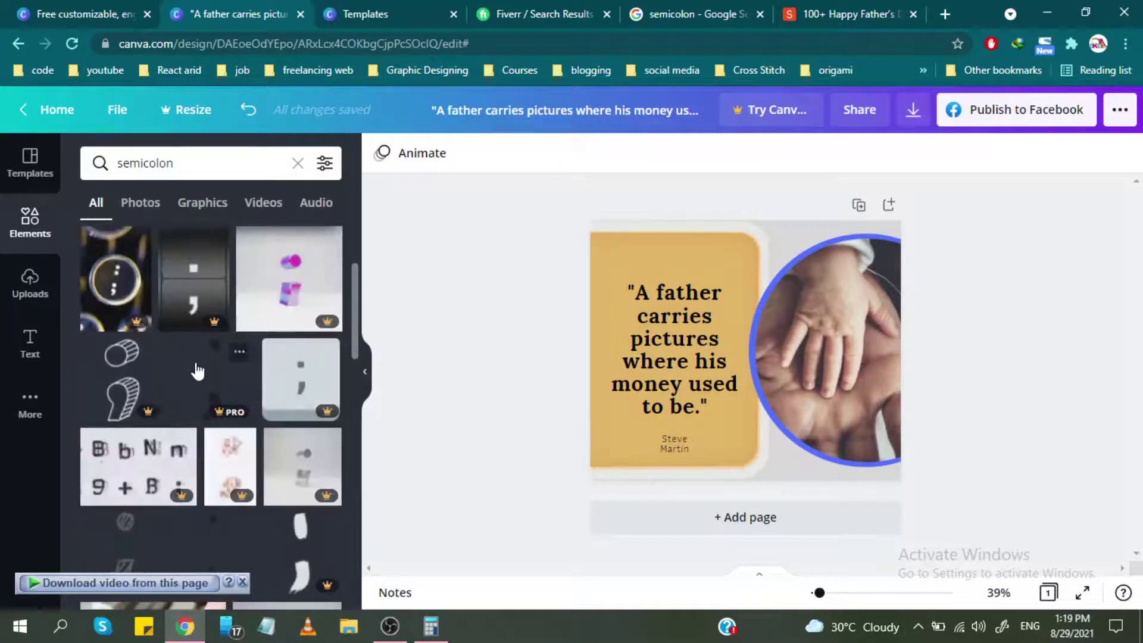
scroll(197, 370, up, 3)
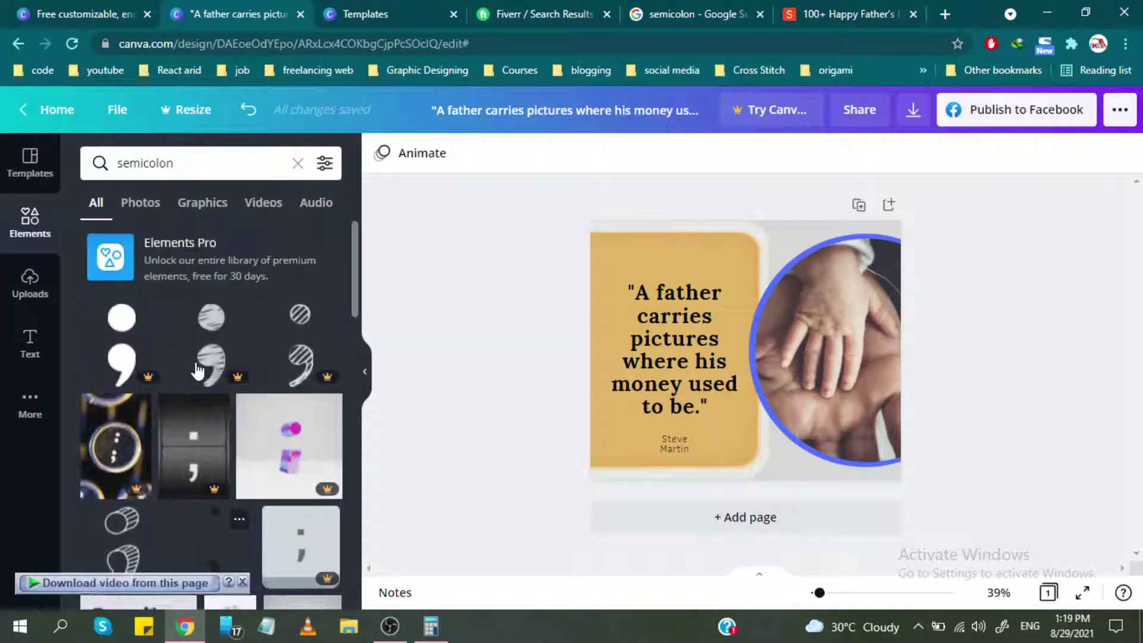
Change the element search to 'colon' and browse the results.
click(179, 164)
key(Down)
key(Return)
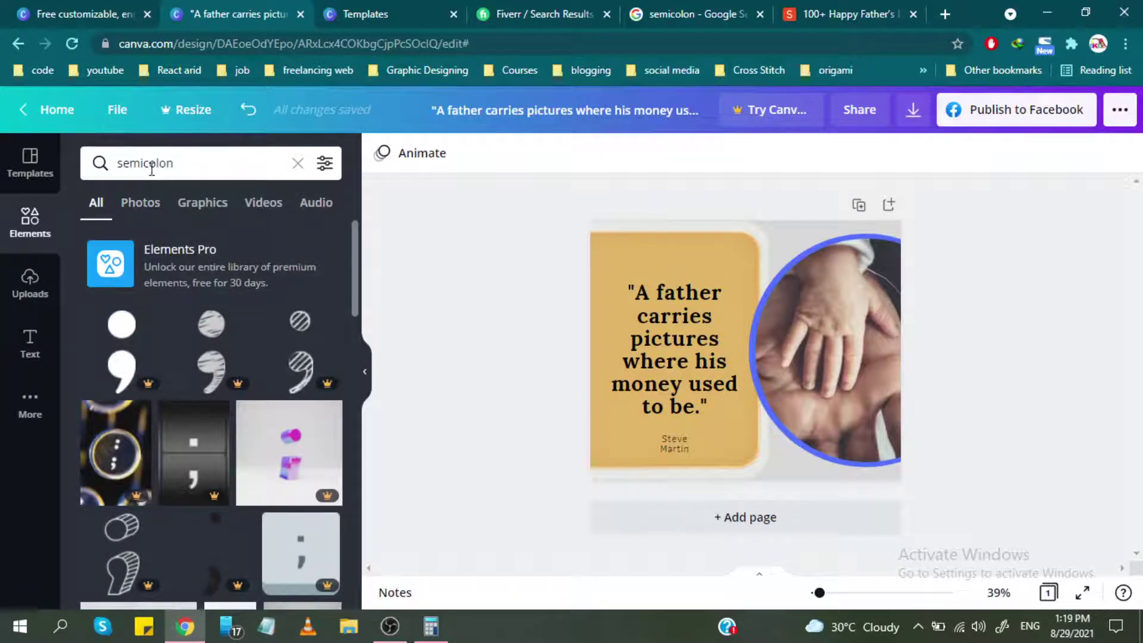
drag(144, 164, 13, 160)
key(BackSpace)
key(Return)
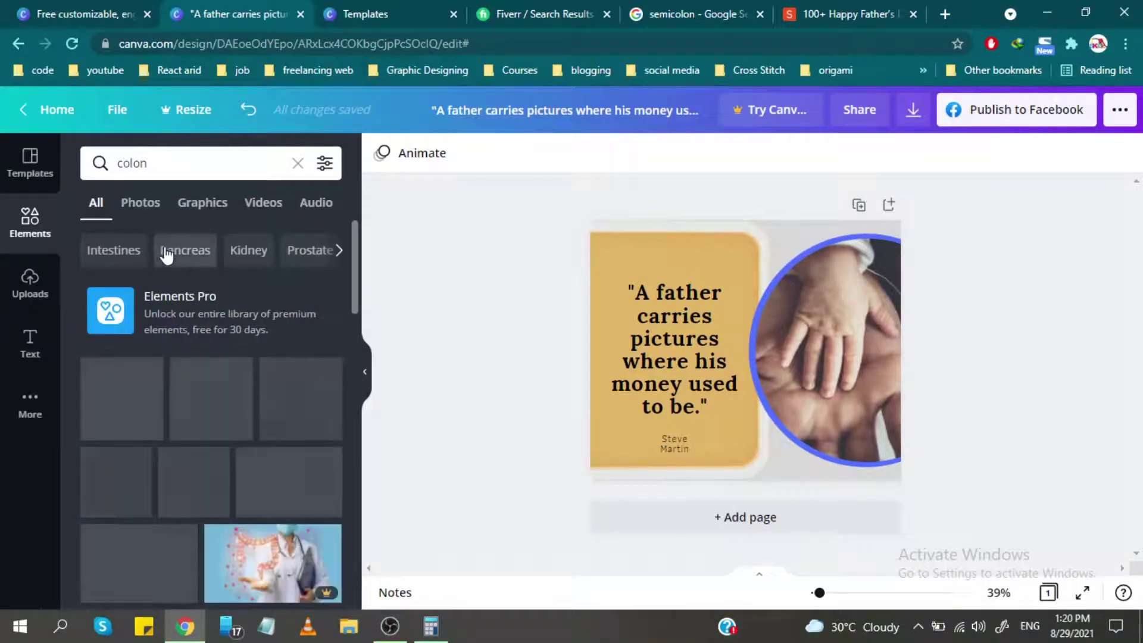
scroll(159, 273, down, 2)
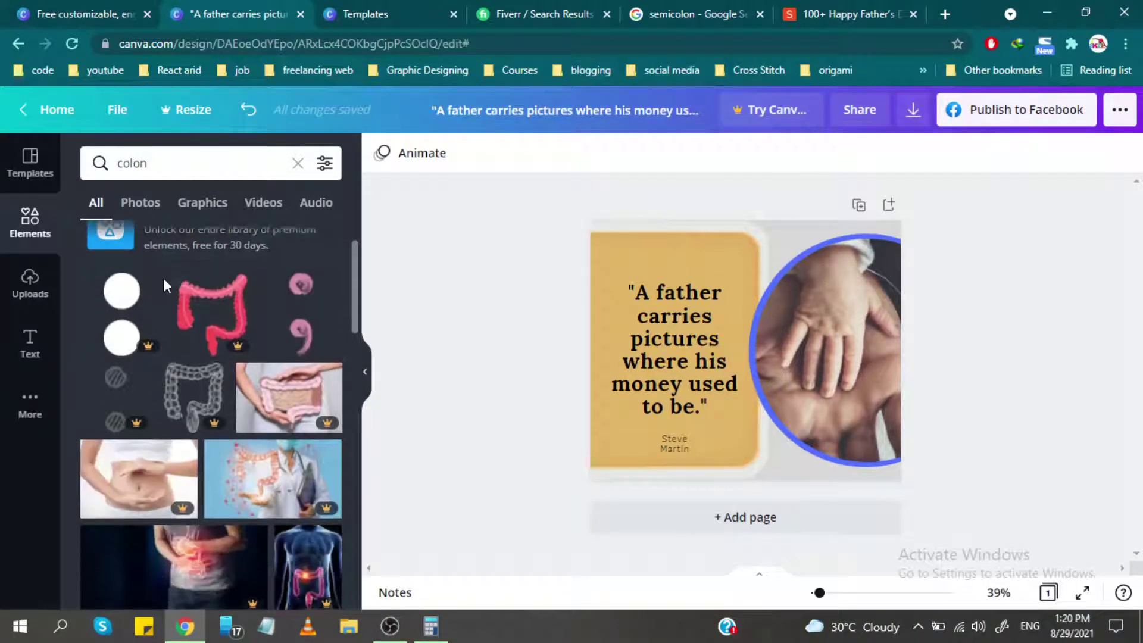
scroll(163, 278, down, 3)
scroll(173, 280, down, 3)
scroll(172, 281, down, 3)
scroll(173, 282, down, 3)
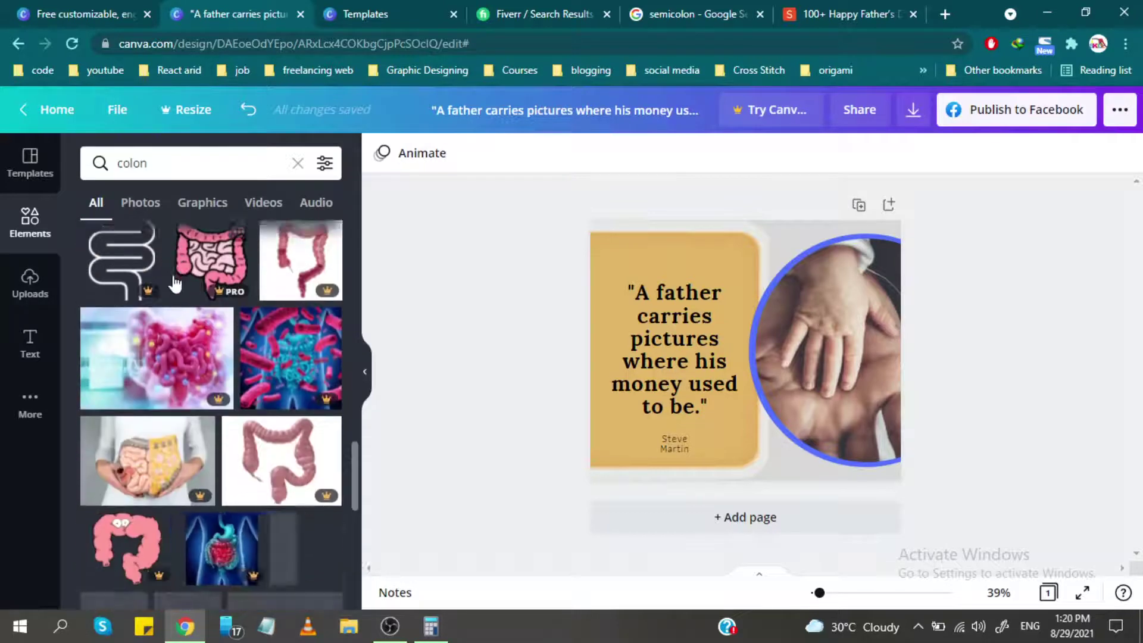
scroll(174, 284, down, 3)
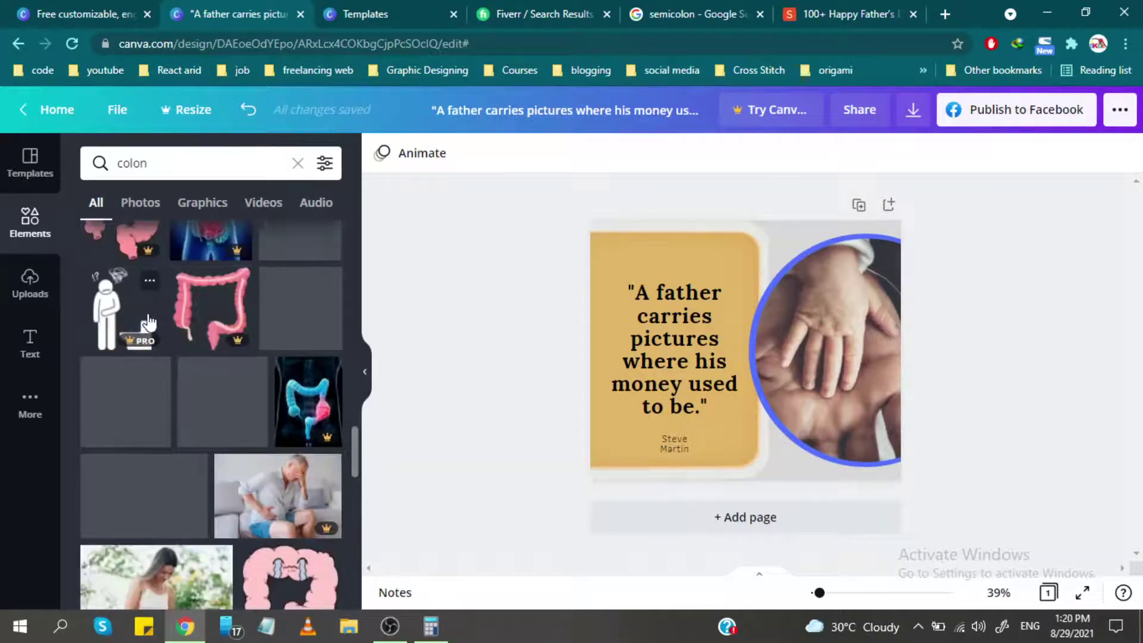
scroll(143, 320, down, 3)
scroll(149, 321, down, 4)
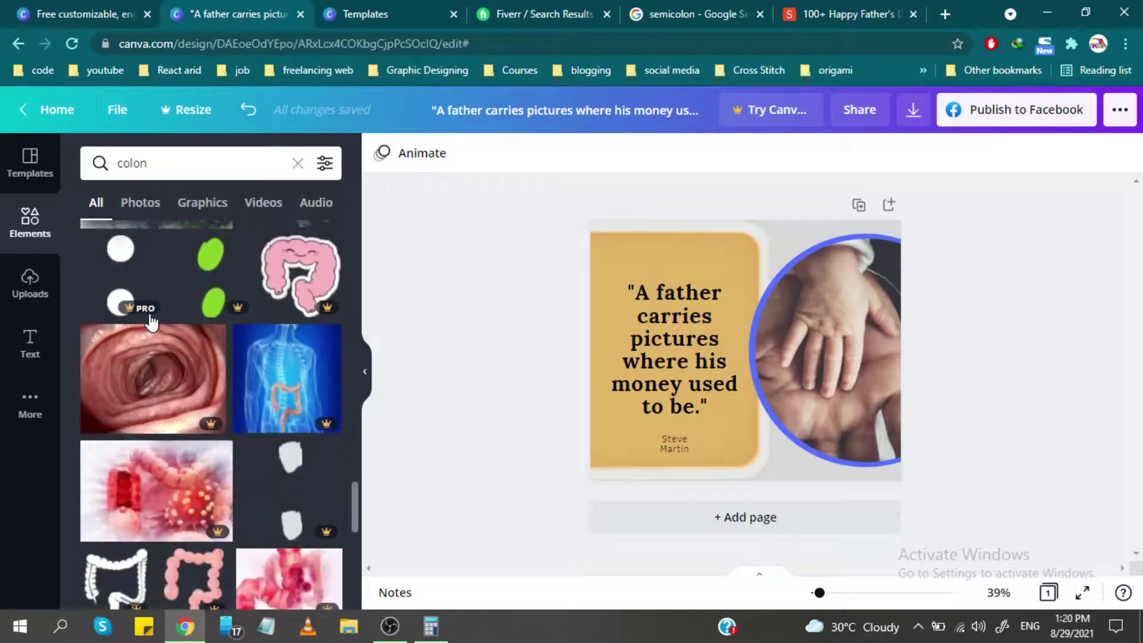
scroll(179, 324, up, 3)
Replace the element search with 'dot'.
click(149, 164)
drag(149, 163, 59, 165)
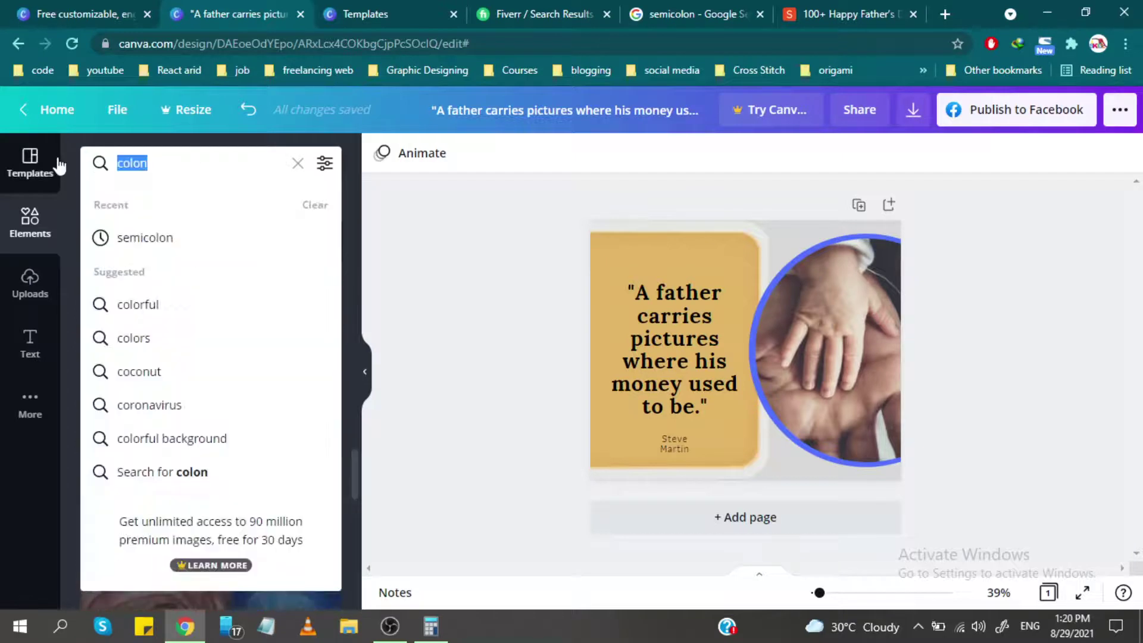
text(dot)
key(Return)
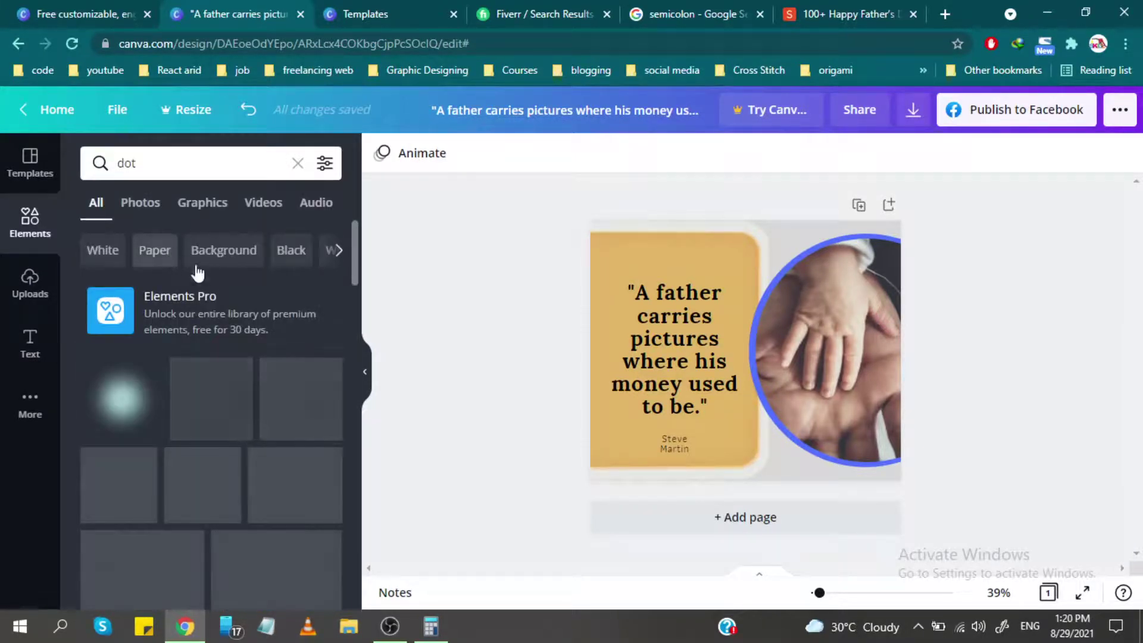
Add the three-dots element above the quote, shrunk to about 191 × 48.
scroll(212, 272, down, 1)
scroll(212, 274, down, 2)
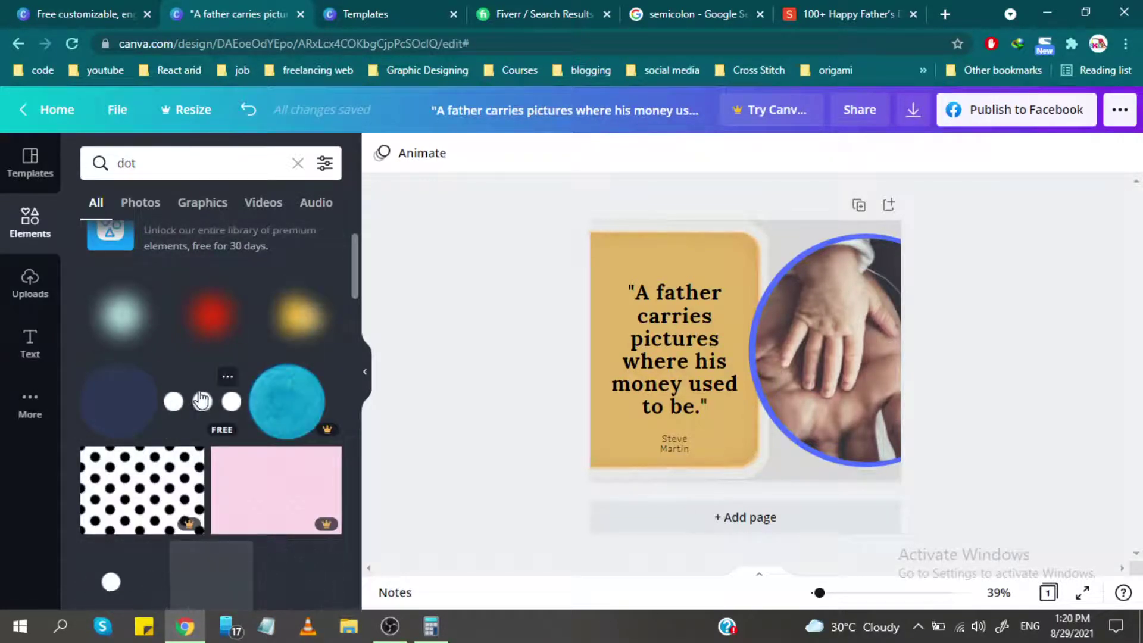
scroll(197, 402, down, 3)
scroll(195, 357, up, 2)
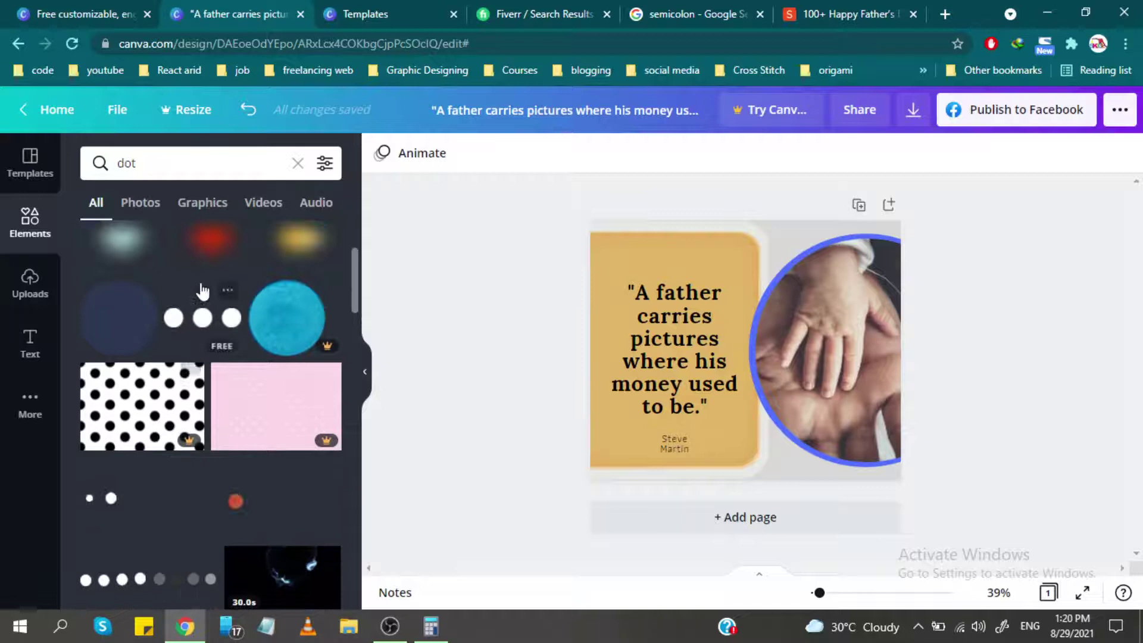
click(202, 317)
mouse_move(752, 352)
mouse_down()
mouse_move(709, 276)
mouse_move(660, 253)
mouse_up()
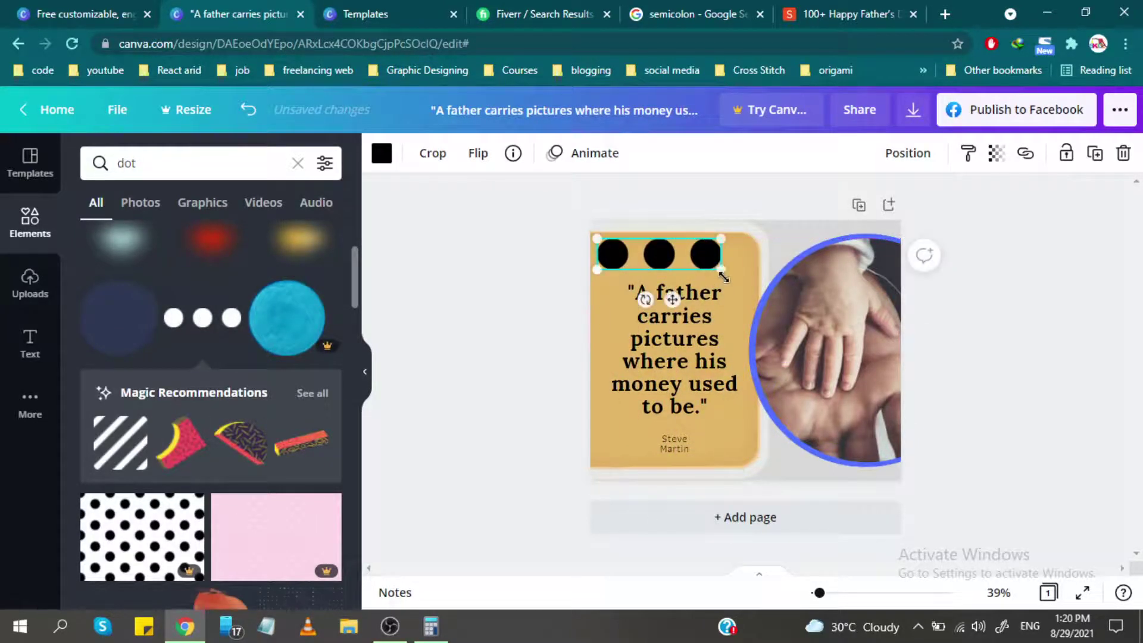
drag(723, 270, 659, 254)
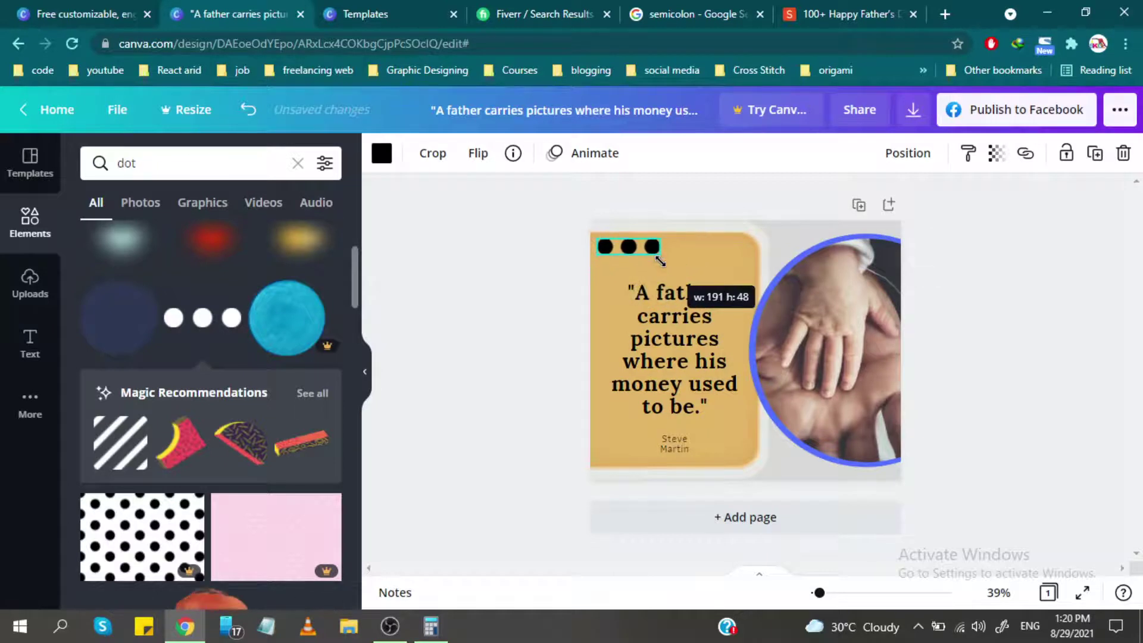
Make the dots the design's blue and set them at 160 × 40 just above the quote.
click(382, 155)
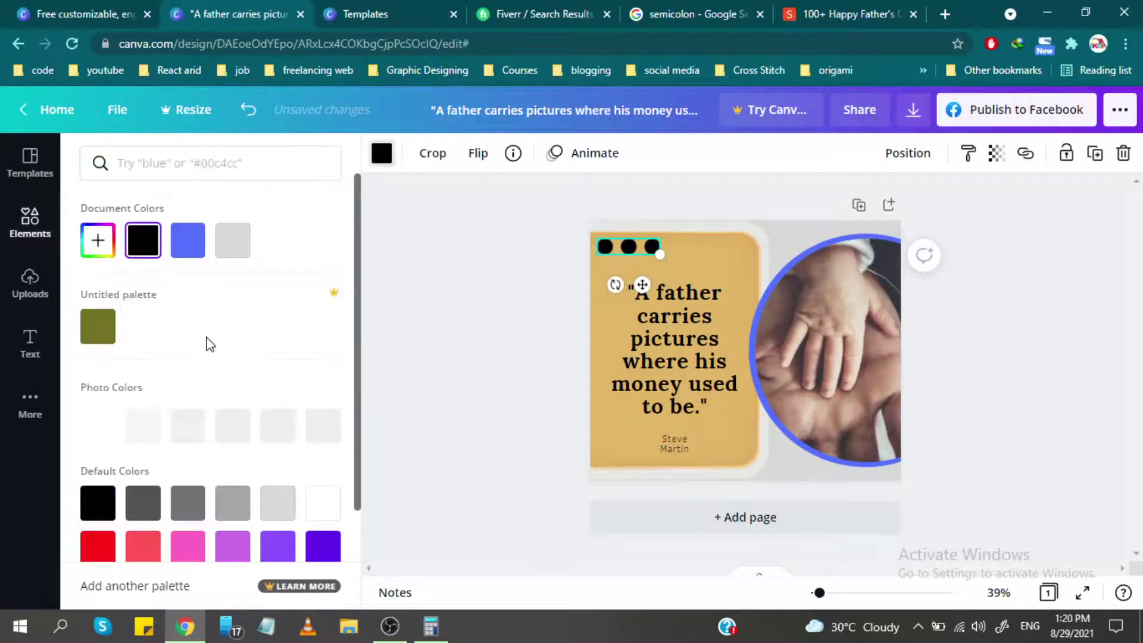
click(189, 246)
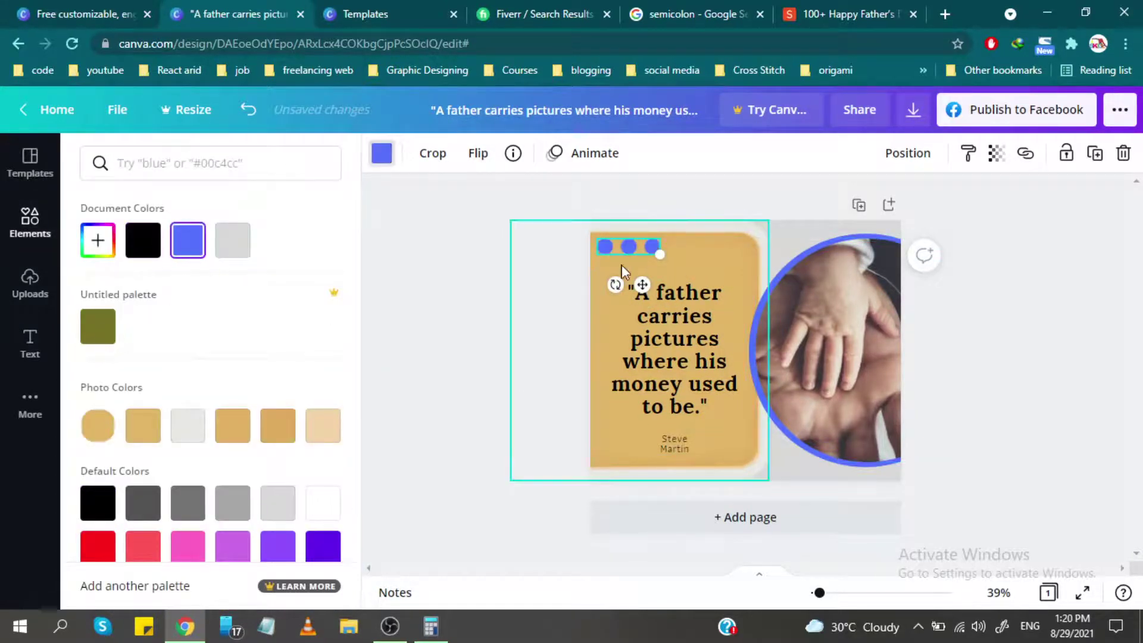
drag(630, 249, 658, 264)
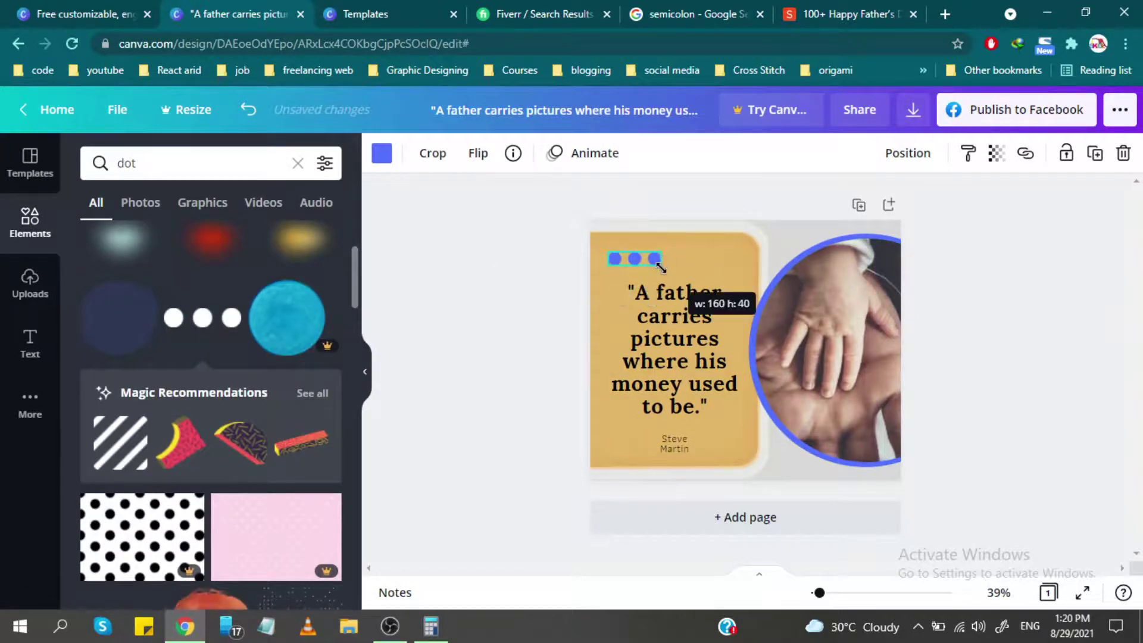
click(572, 336)
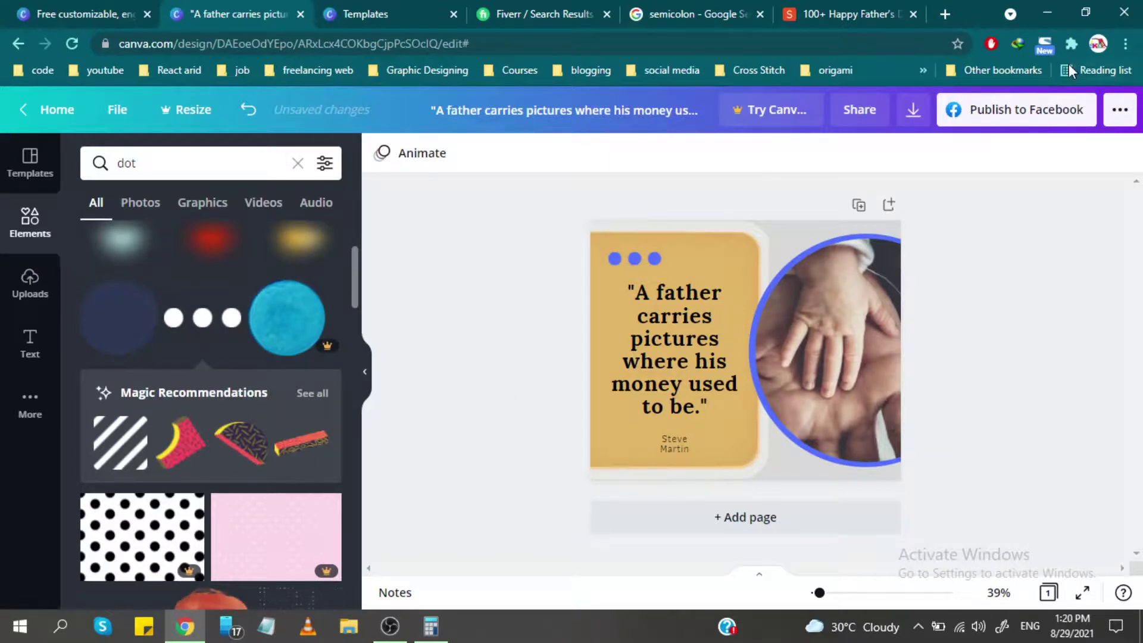
click(923, 112)
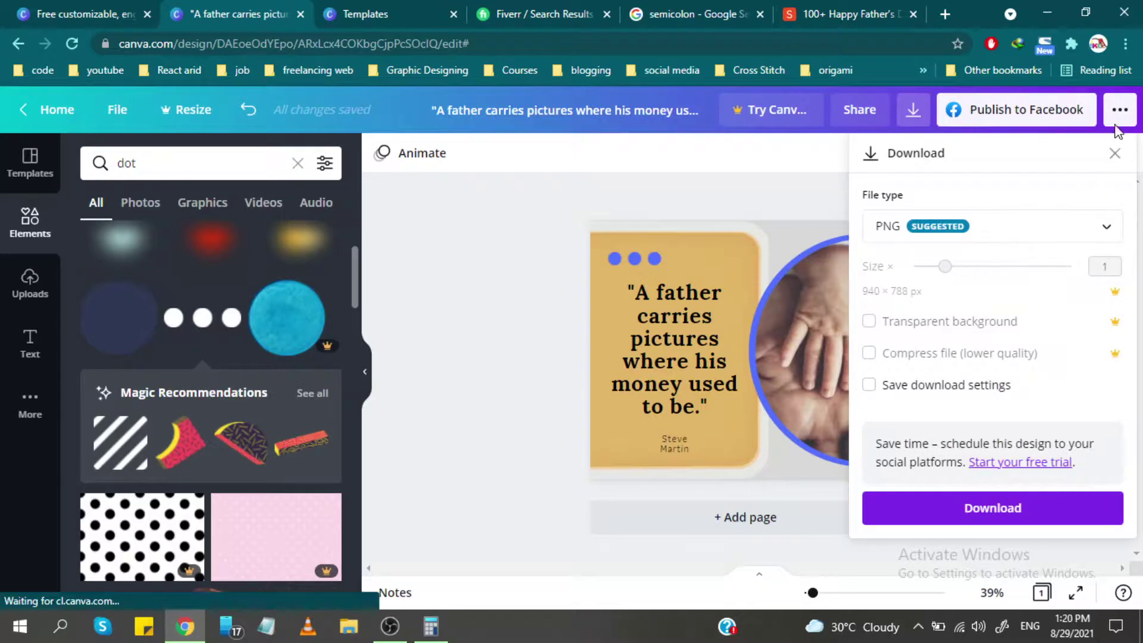
Close the download options to see the full quote design again.
click(1116, 154)
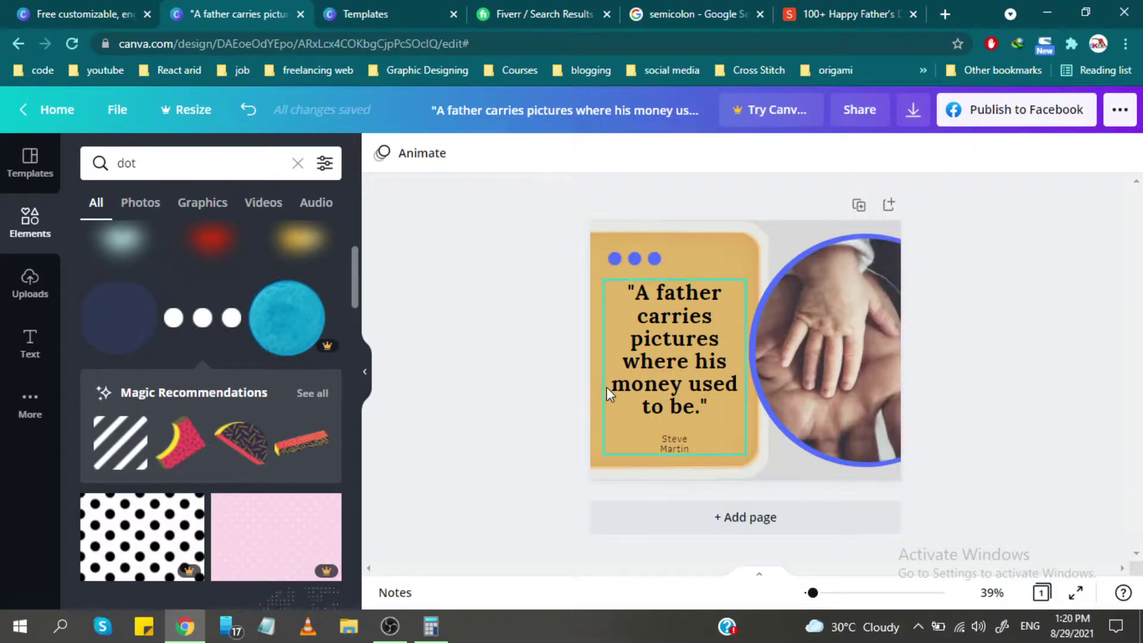